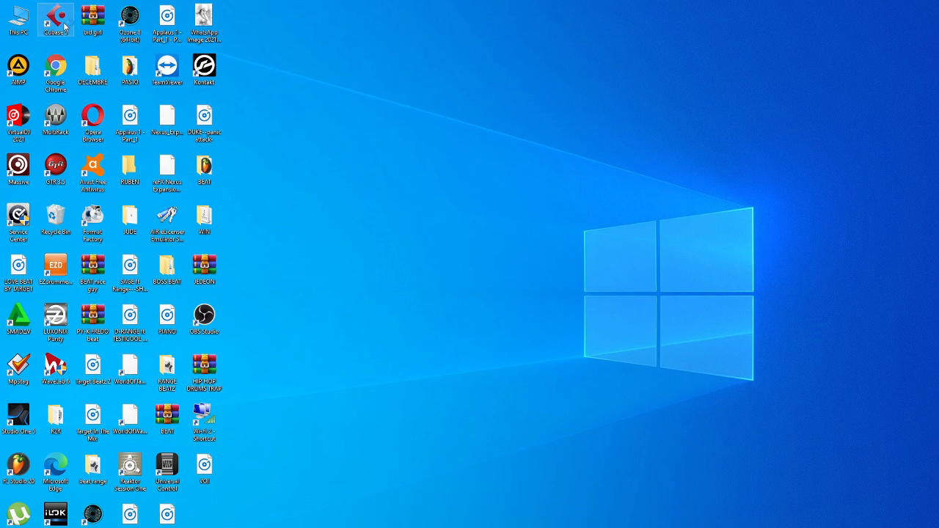
Step: Launch Cubase 5 and start a new project from the Empty template
{"action": "double_click", "coordinate": [64, 26]}
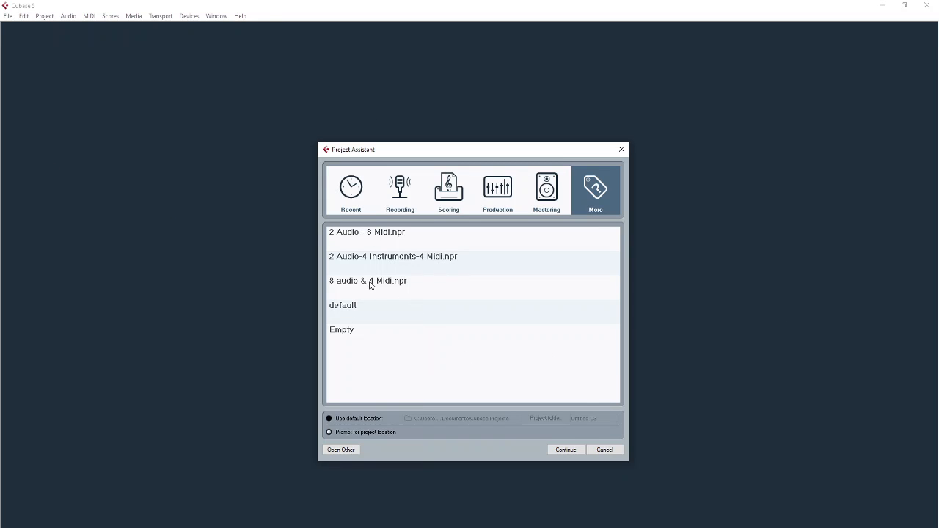
{"action": "left_click", "coordinate": [341, 330]}
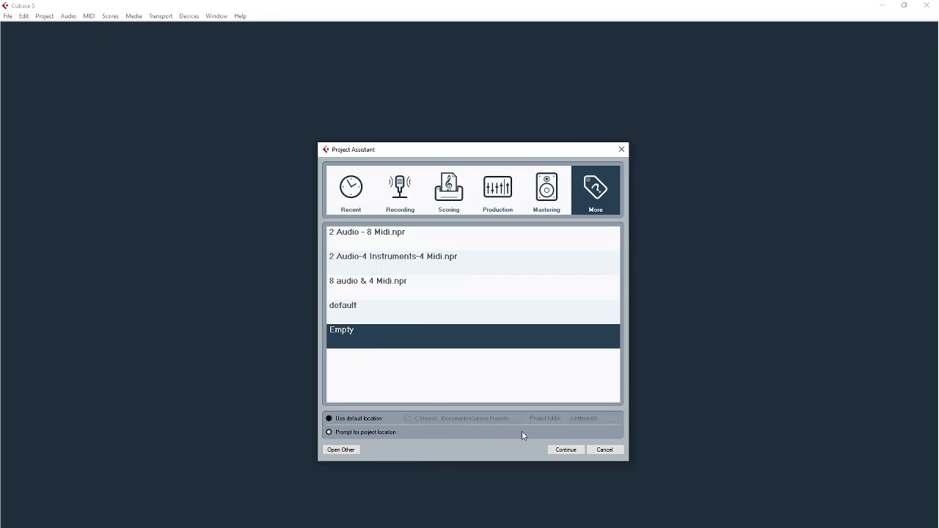
{"action": "left_click", "coordinate": [552, 451]}
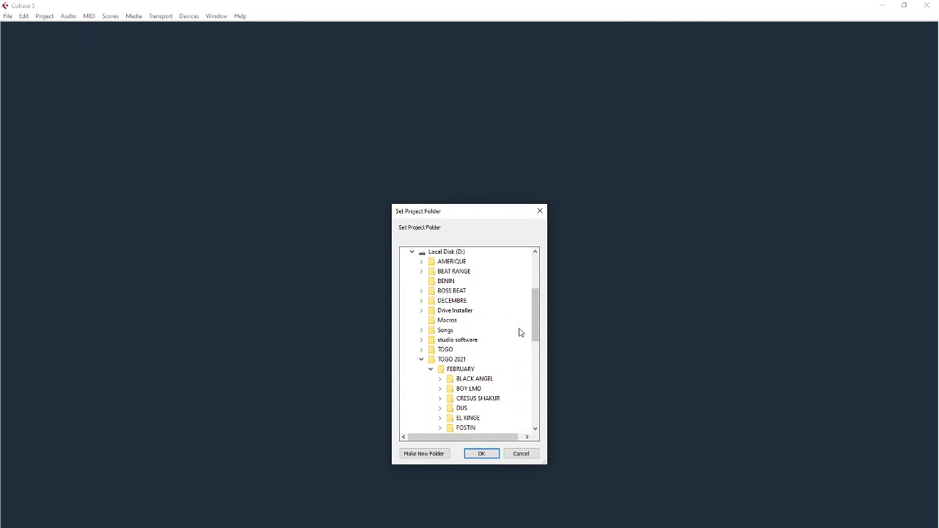
Step: Create a new folder on the Desktop and another new folder inside it from the project folder chooser
{"action": "left_click_drag", "start_coordinate": [538, 310], "coordinate": [538, 276]}
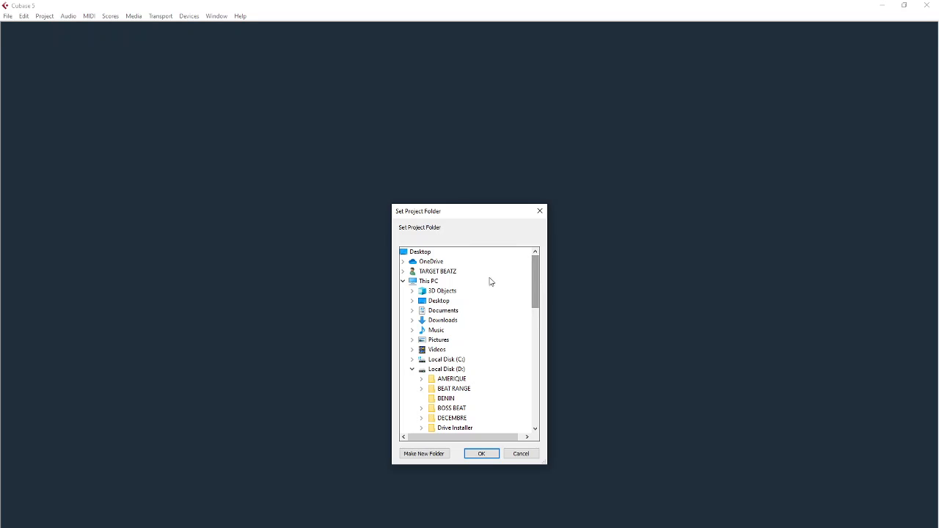
{"action": "left_click", "coordinate": [438, 302]}
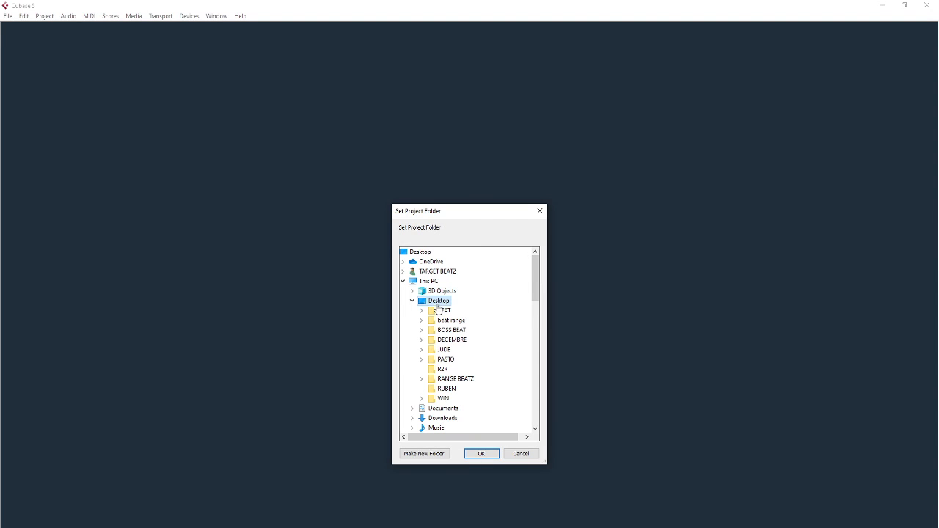
{"action": "left_click", "coordinate": [428, 455]}
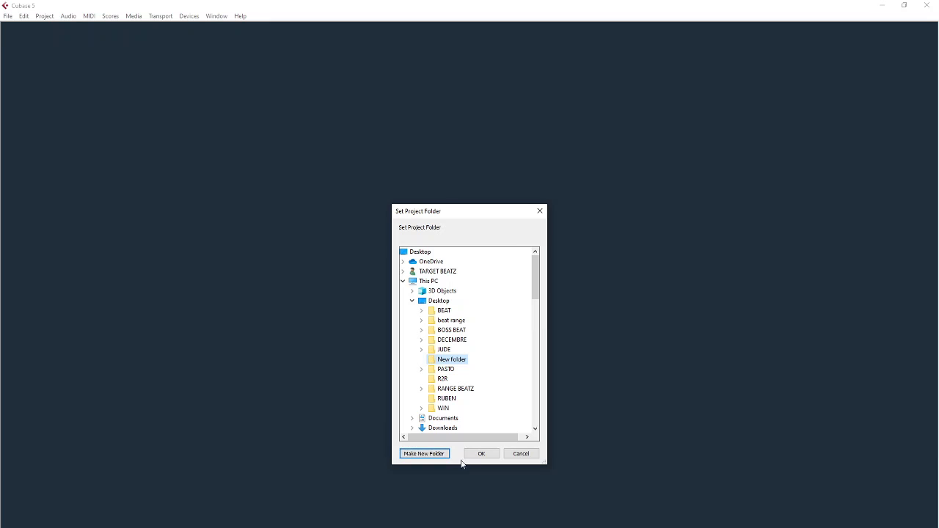
{"action": "left_click", "coordinate": [424, 455]}
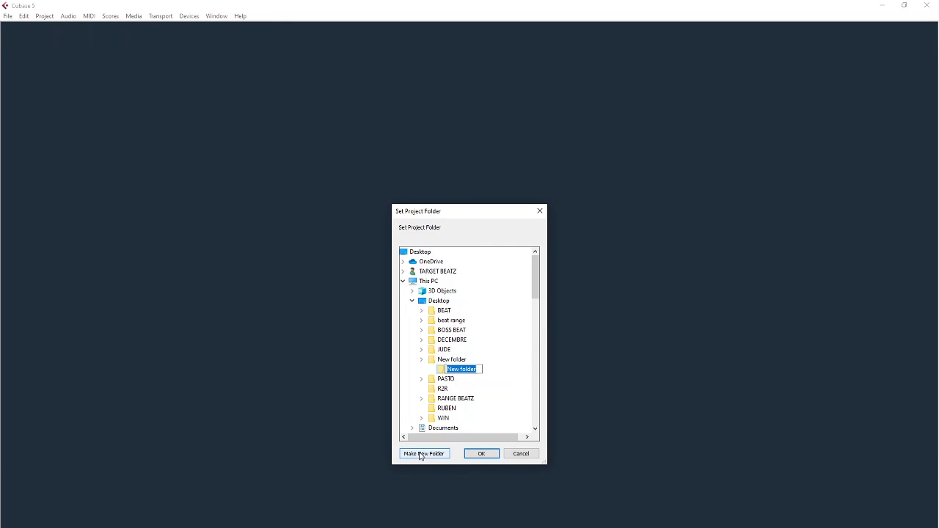
{"action": "left_click", "coordinate": [445, 303]}
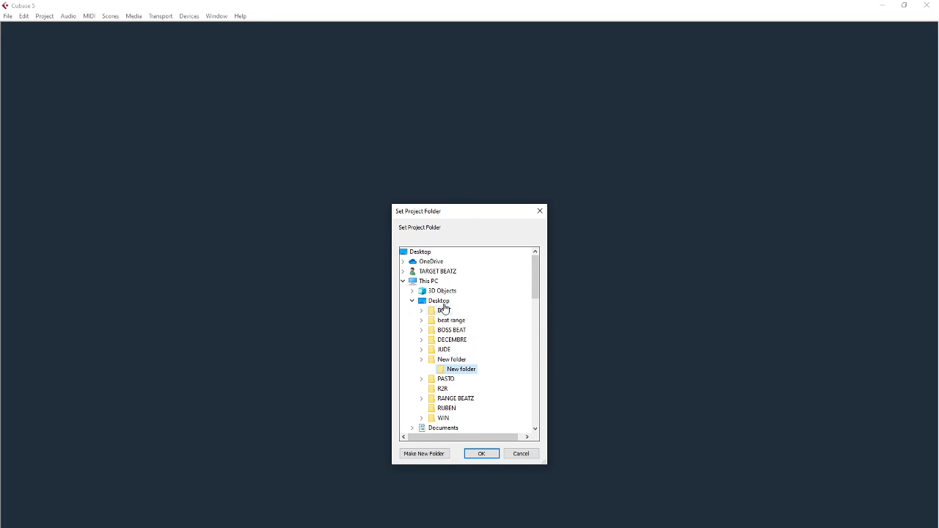
Step: Create a separate Desktop folder named "Testing Tutorial" and set it as the project folder
{"action": "left_click", "coordinate": [441, 302]}
{"action": "left_click", "coordinate": [424, 454]}
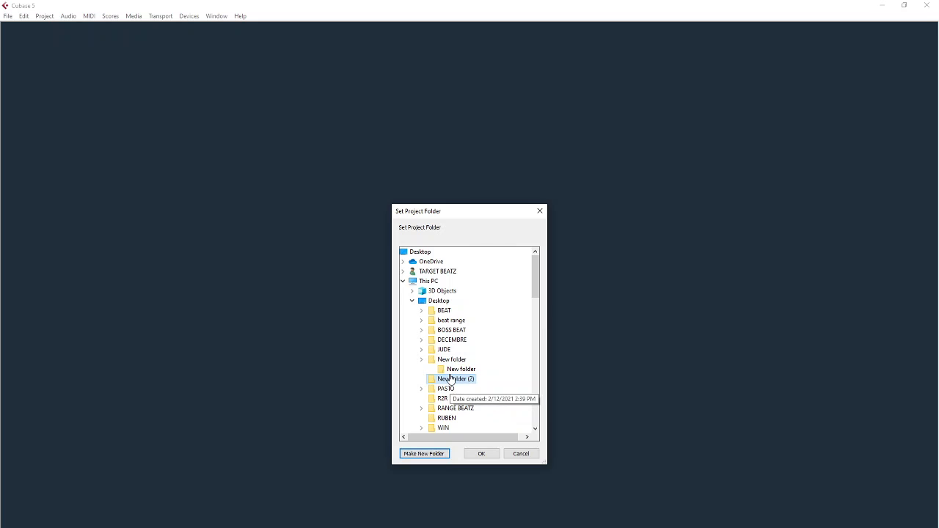
{"action": "right_click", "coordinate": [450, 374]}
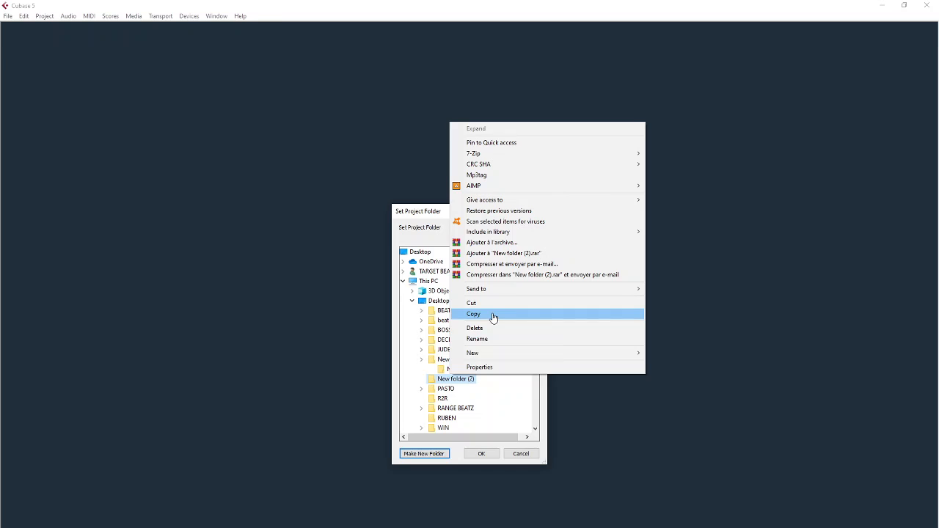
{"action": "left_click", "coordinate": [483, 340]}
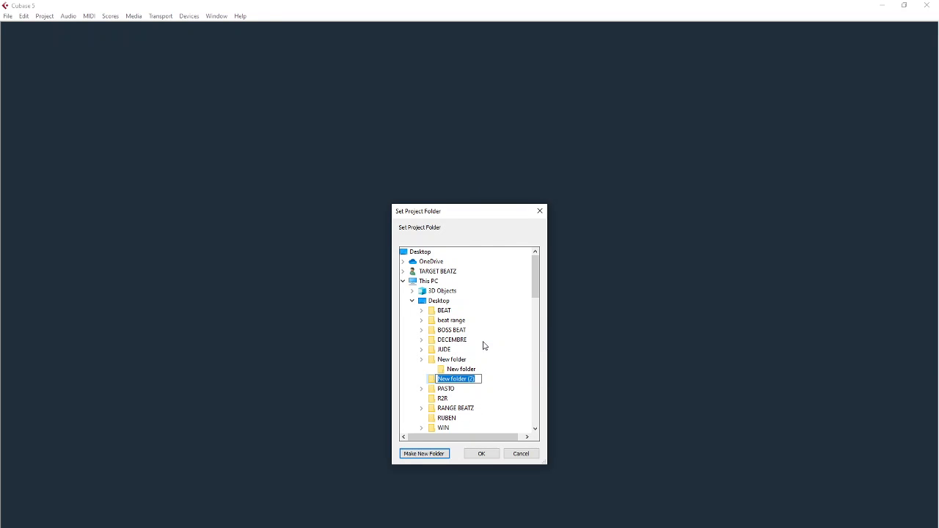
{"action": "type", "text": "Testig"}
{"action": "key", "text": "BackSpace"}
{"action": "type", "text": "ng Tutorial"}
{"action": "left_click", "coordinate": [431, 382]}
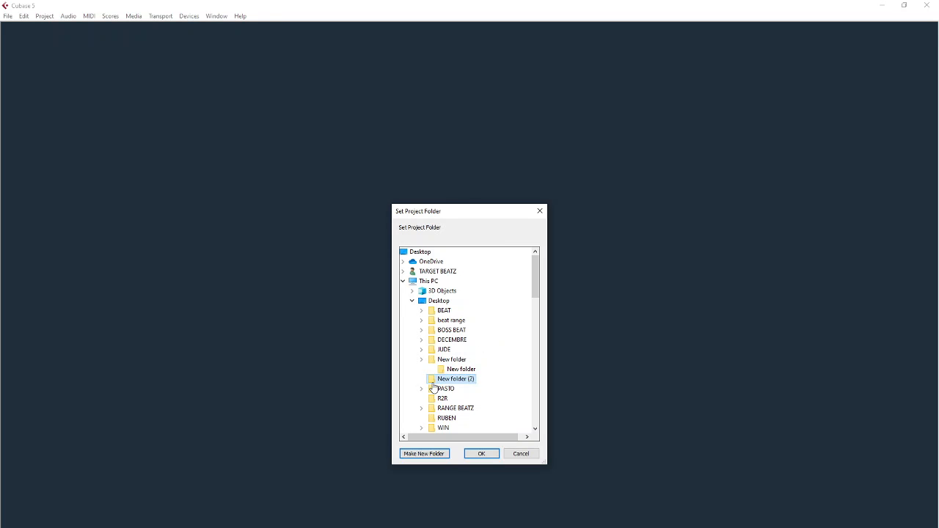
{"action": "left_click", "coordinate": [479, 454]}
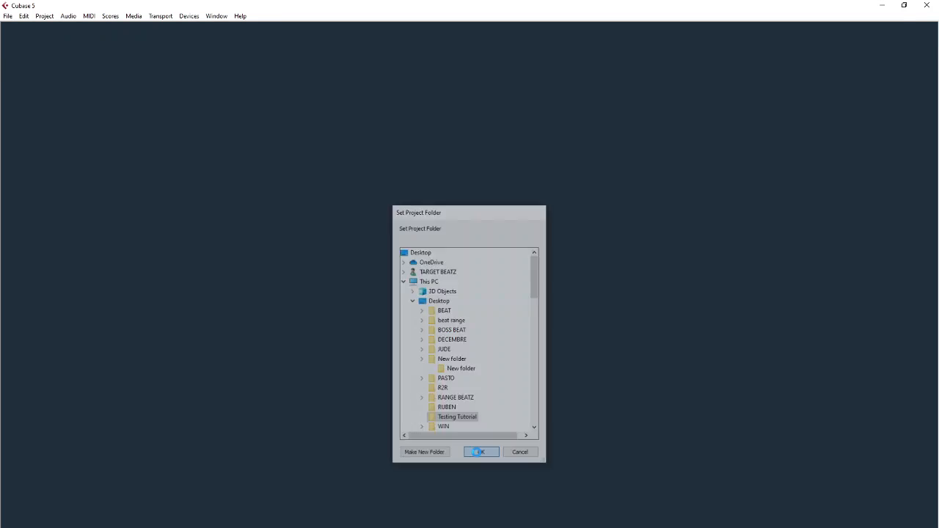
Step: Maximize the empty project window and activate the Zoom tool
{"action": "double_click", "coordinate": [296, 37]}
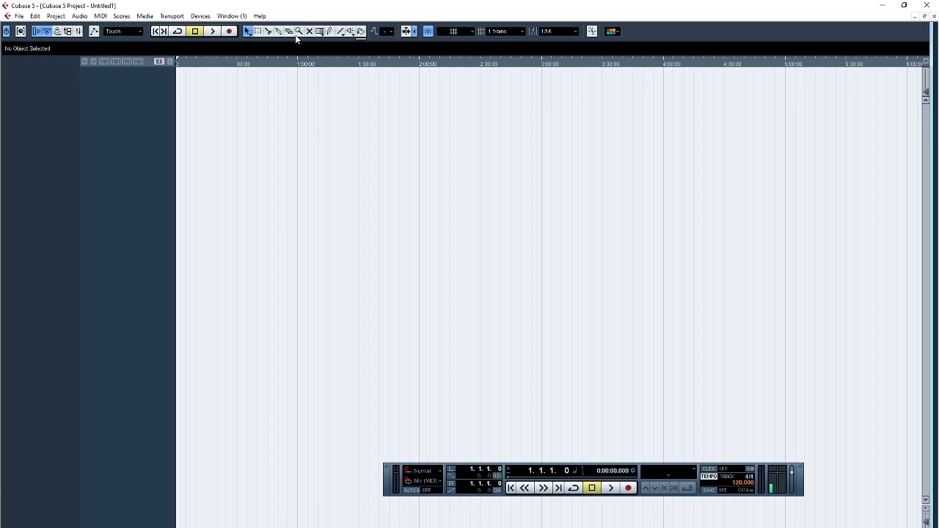
{"action": "left_click", "coordinate": [296, 36]}
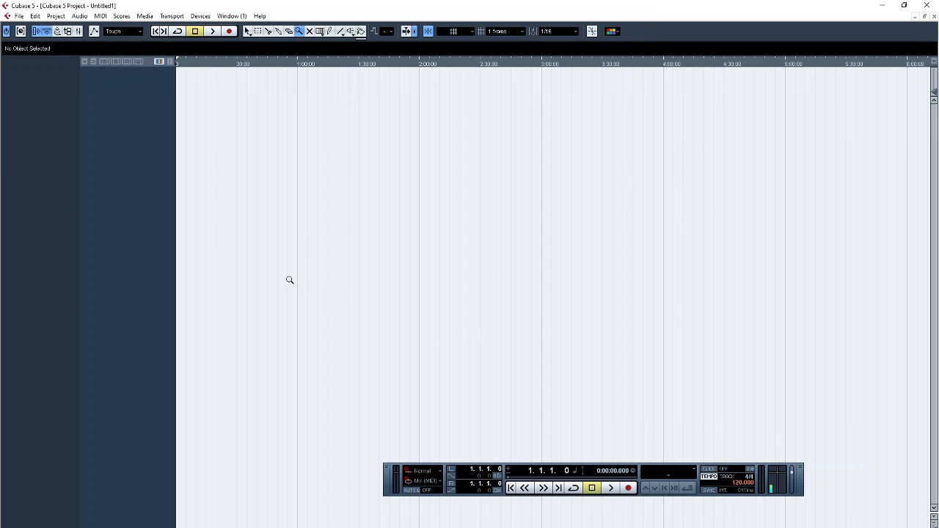
{"action": "left_click", "coordinate": [19, 15]}
{"action": "mouse_move", "coordinate": [50, 16]}
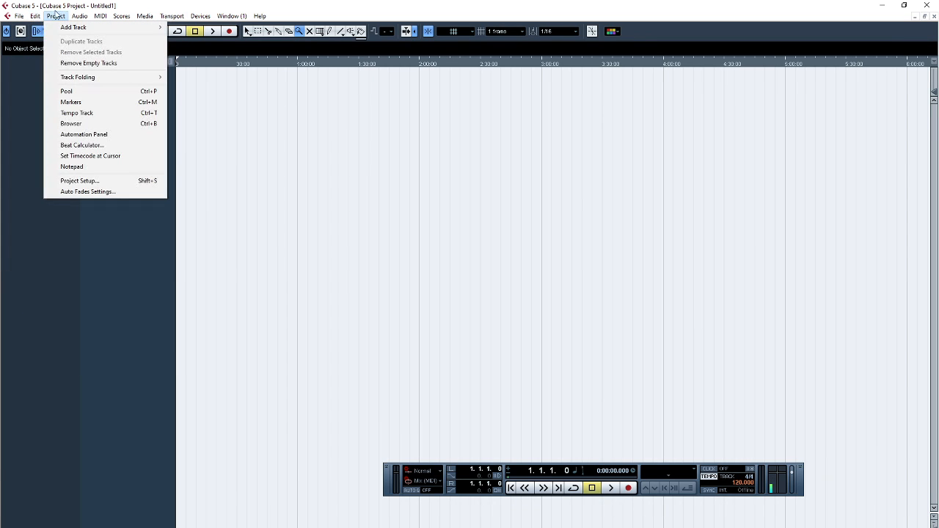
{"action": "mouse_move", "coordinate": [109, 16]}
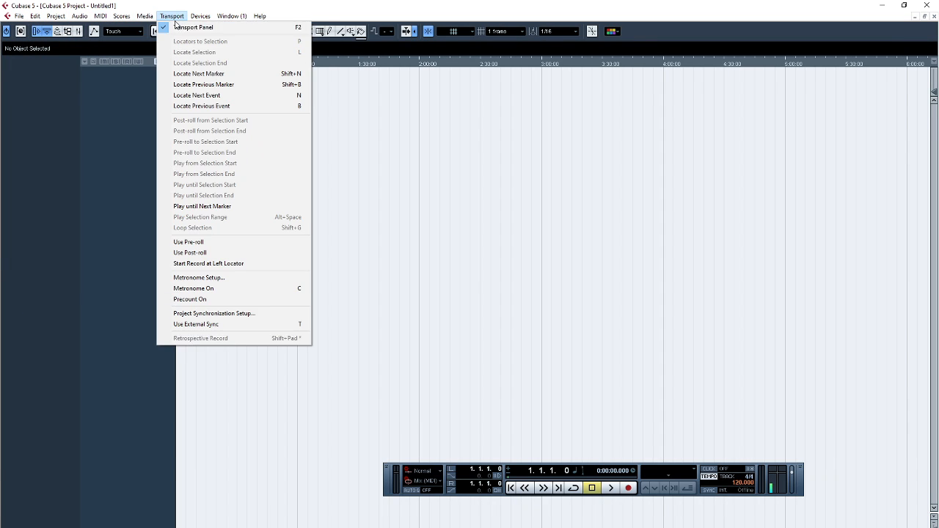
{"action": "mouse_move", "coordinate": [261, 16]}
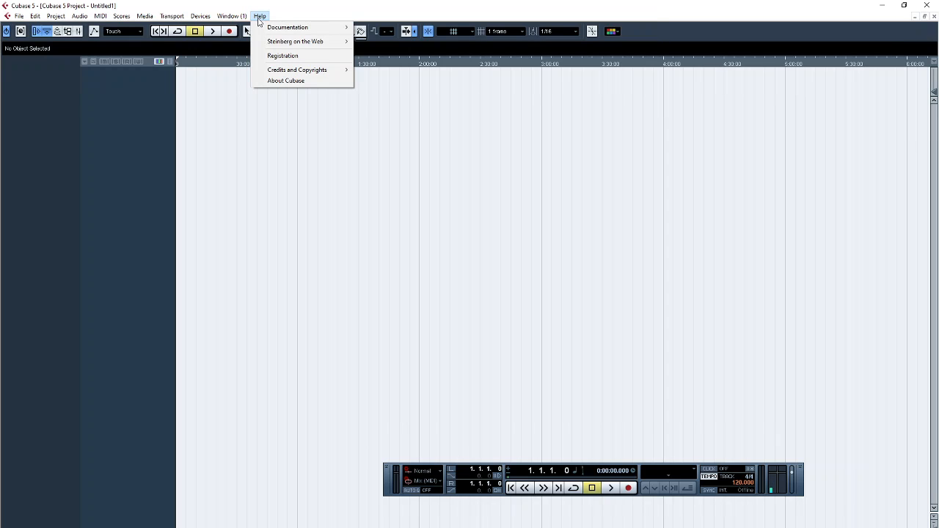
{"action": "mouse_move", "coordinate": [172, 16]}
{"action": "left_click", "coordinate": [102, 152]}
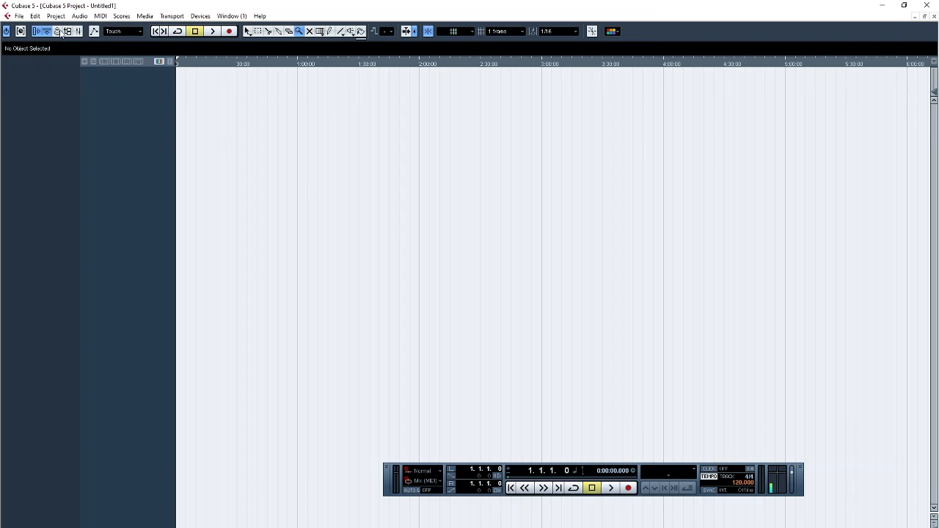
Step: Review the file commands, including import, key commands and the list of recent projects
{"action": "left_click", "coordinate": [19, 16]}
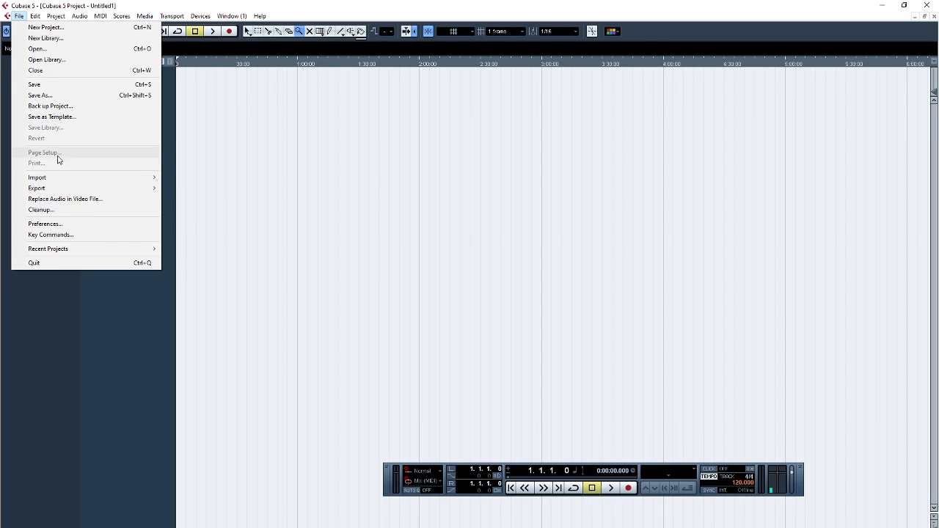
{"action": "mouse_move", "coordinate": [58, 181]}
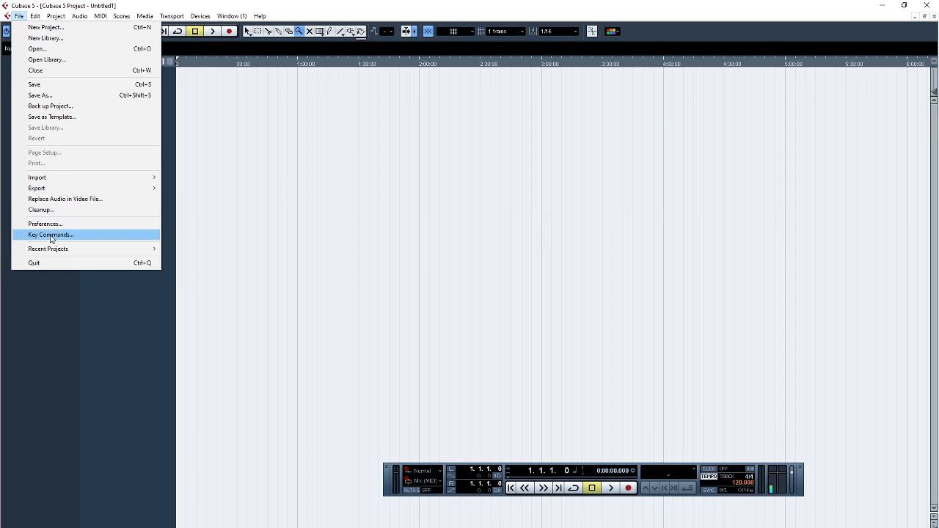
{"action": "mouse_move", "coordinate": [55, 253]}
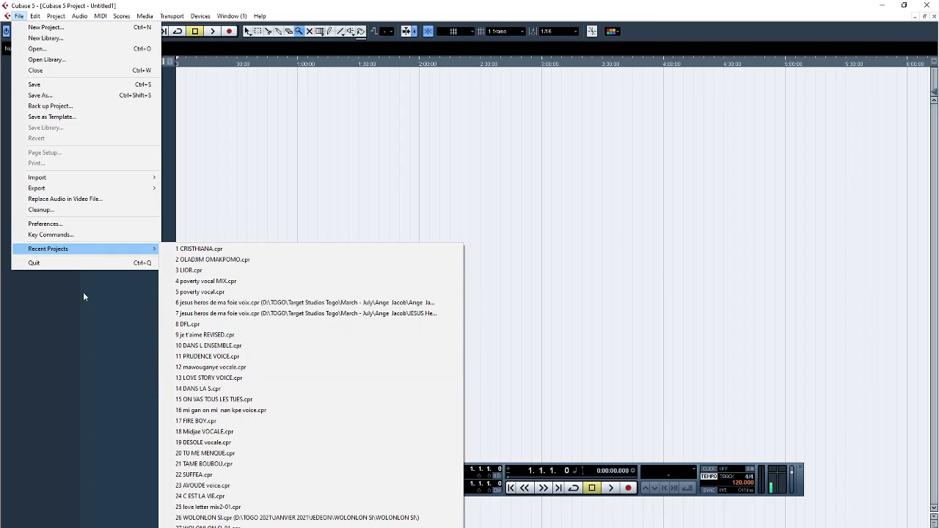
{"action": "left_click", "coordinate": [88, 255]}
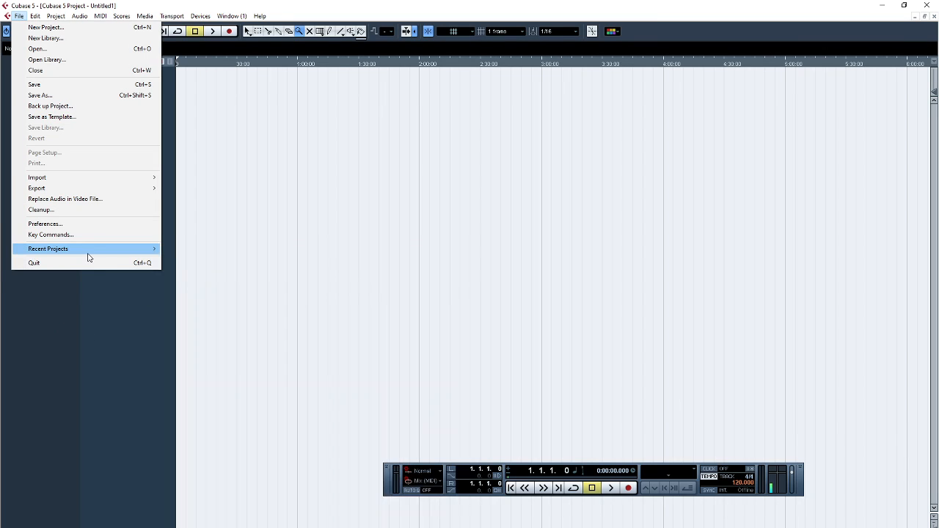
{"action": "mouse_move", "coordinate": [88, 257]}
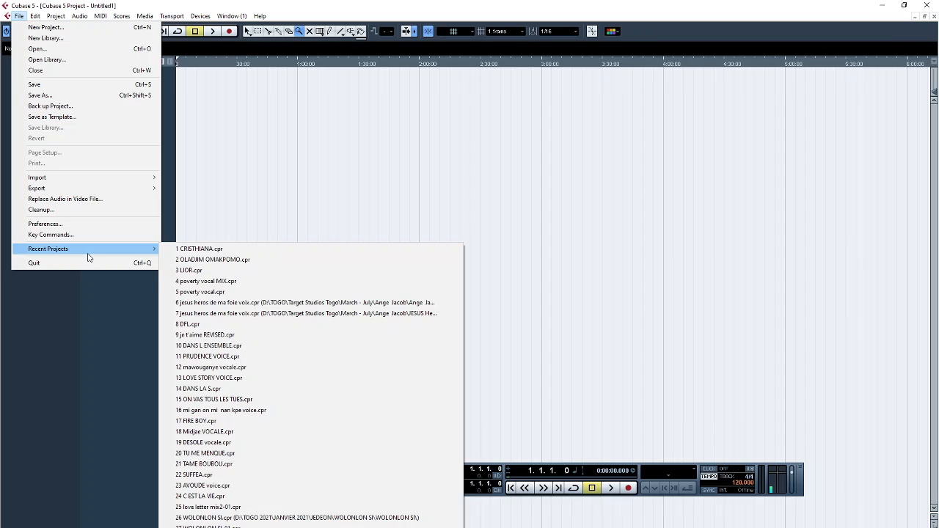
{"action": "left_click", "coordinate": [103, 331]}
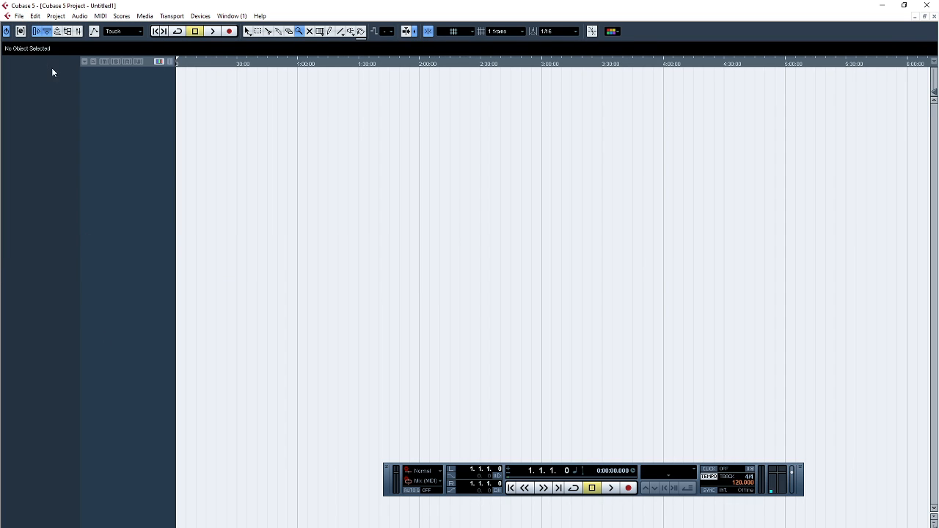
Step: Look over the editing, project, audio, scores and transport commands, and open VST Connections
{"action": "left_click", "coordinate": [36, 16]}
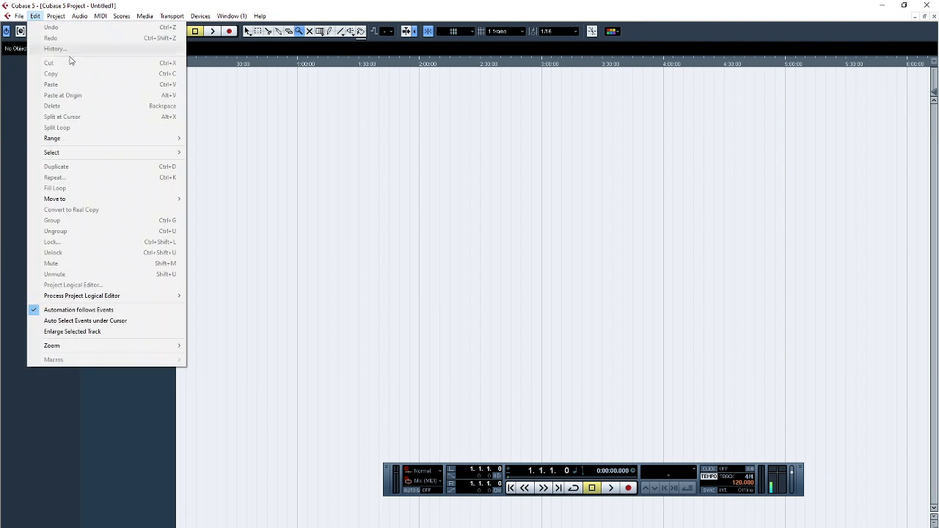
{"action": "left_click", "coordinate": [55, 16]}
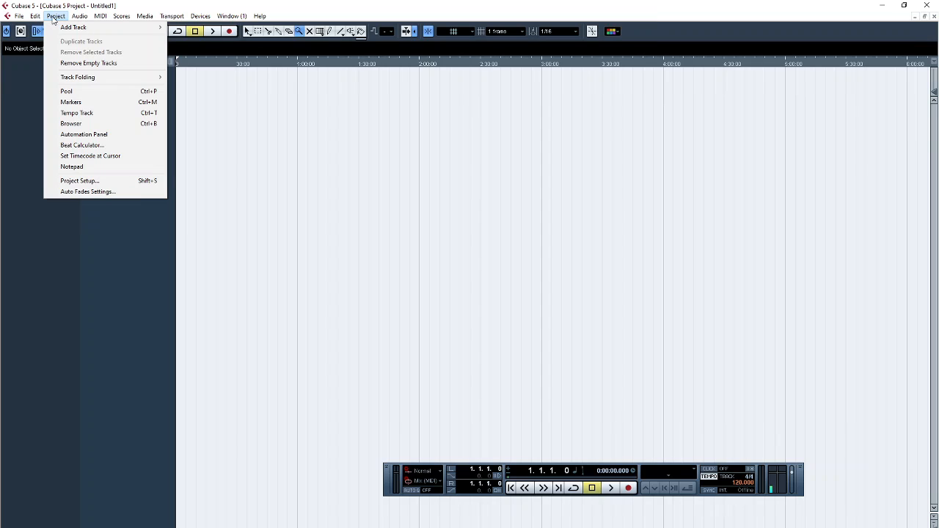
{"action": "mouse_move", "coordinate": [64, 28]}
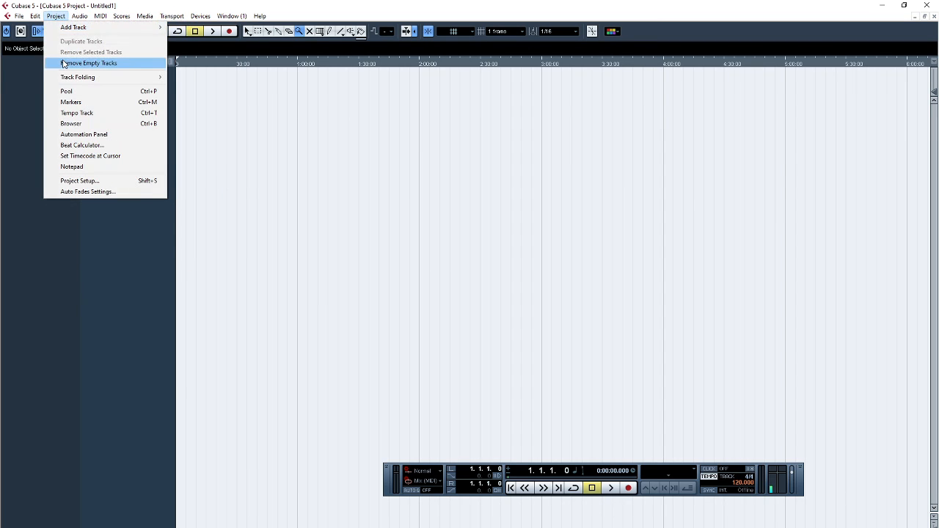
{"action": "mouse_move", "coordinate": [76, 80]}
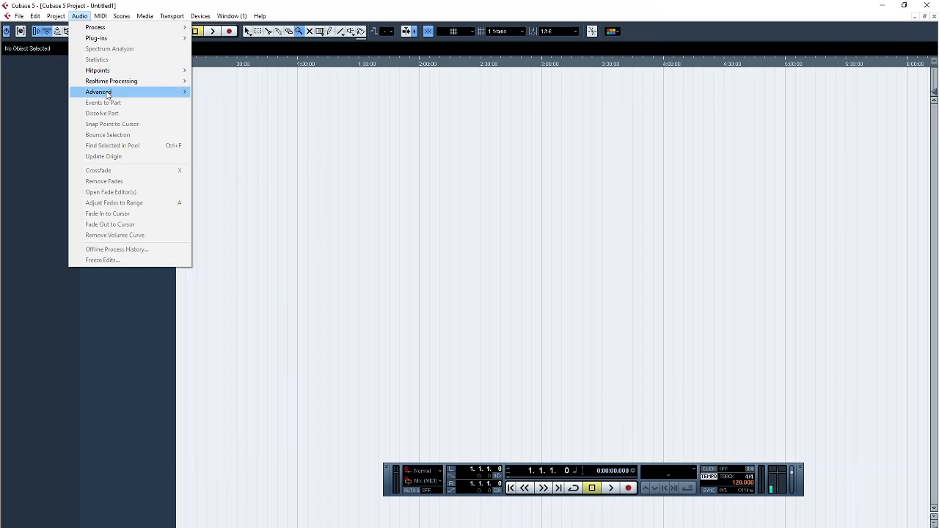
{"action": "mouse_move", "coordinate": [120, 20]}
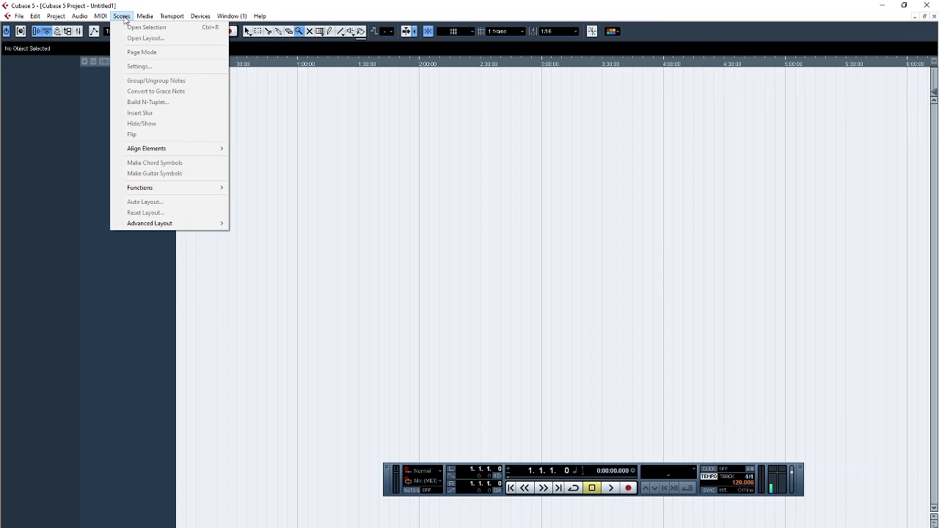
{"action": "mouse_move", "coordinate": [154, 16]}
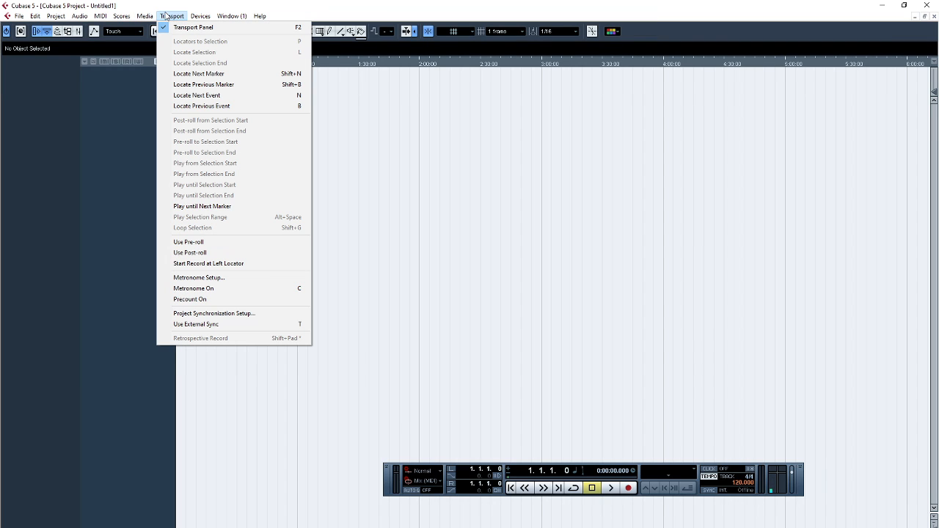
{"action": "mouse_move", "coordinate": [194, 19]}
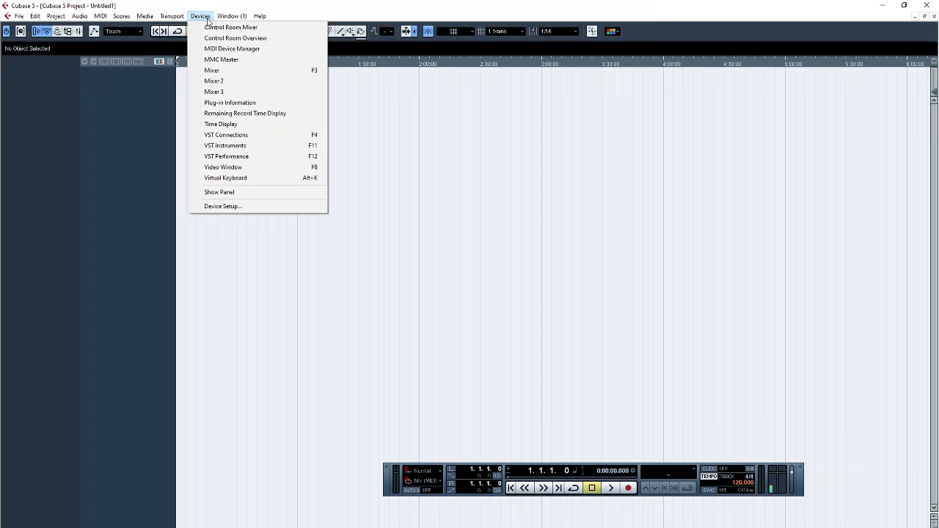
{"action": "left_click", "coordinate": [242, 137]}
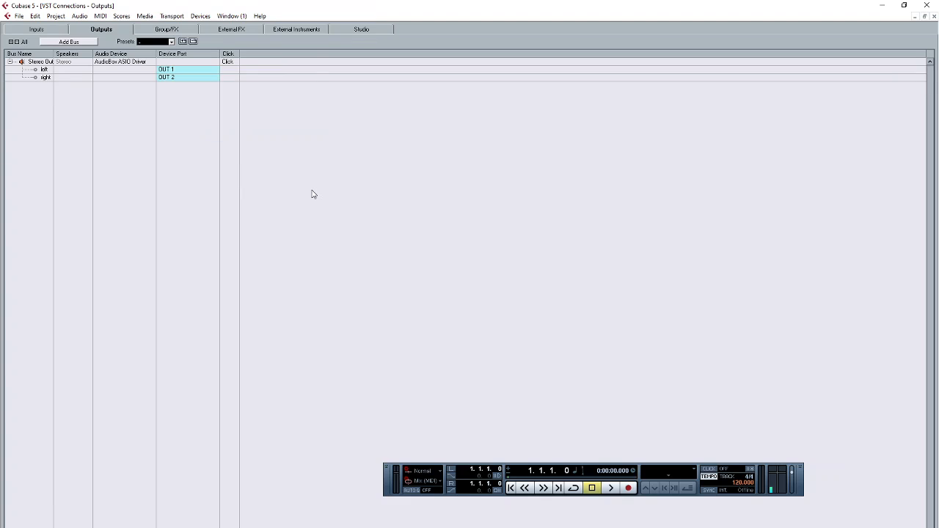
Step: Check the audio device choices of the Stereo Out bus and remove that bus from the outputs
{"action": "left_click", "coordinate": [120, 64]}
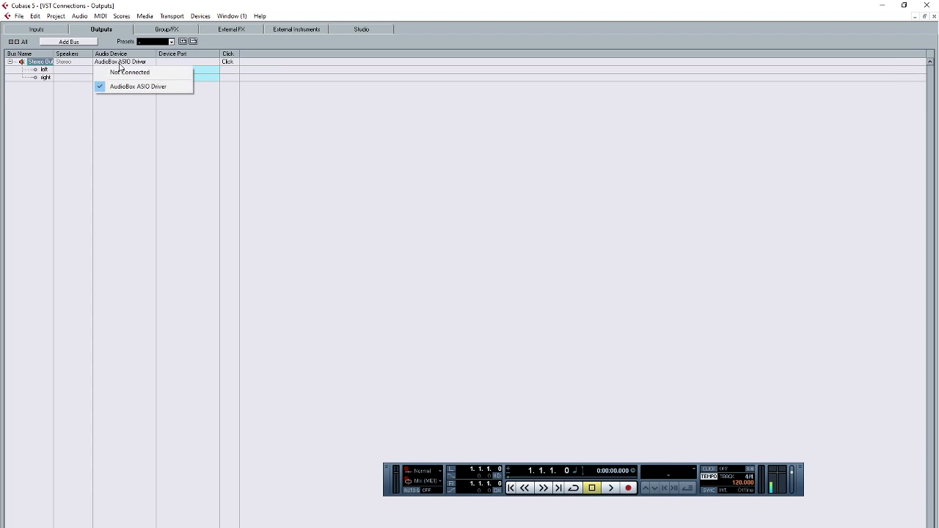
{"action": "left_click", "coordinate": [115, 130]}
{"action": "right_click", "coordinate": [121, 65]}
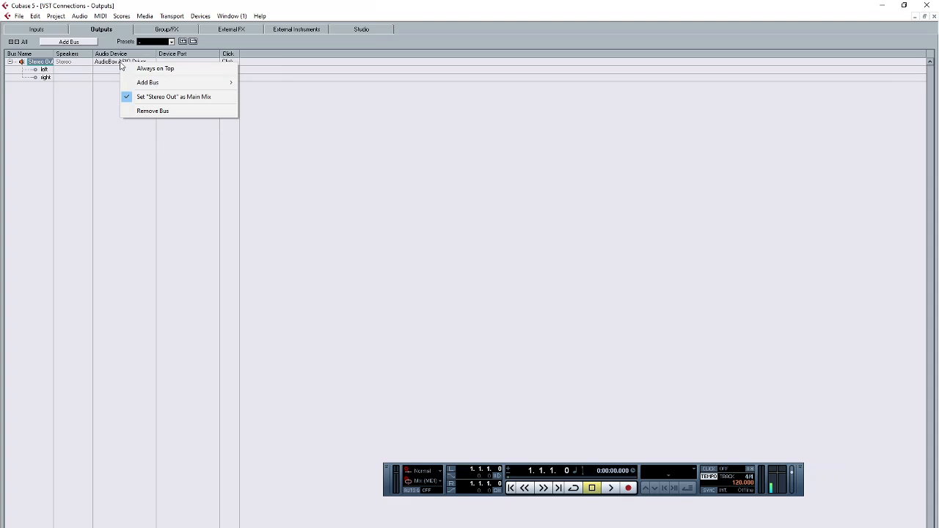
{"action": "left_click", "coordinate": [169, 112]}
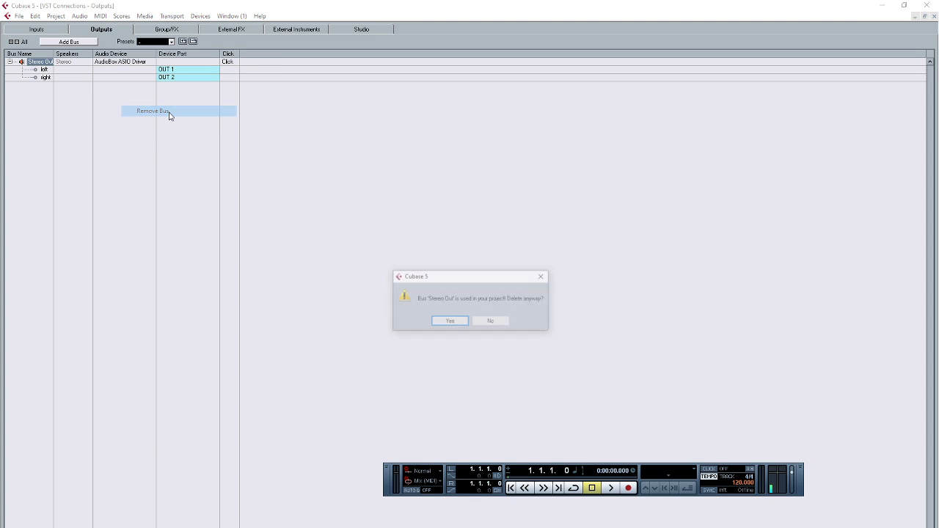
{"action": "left_click", "coordinate": [450, 322]}
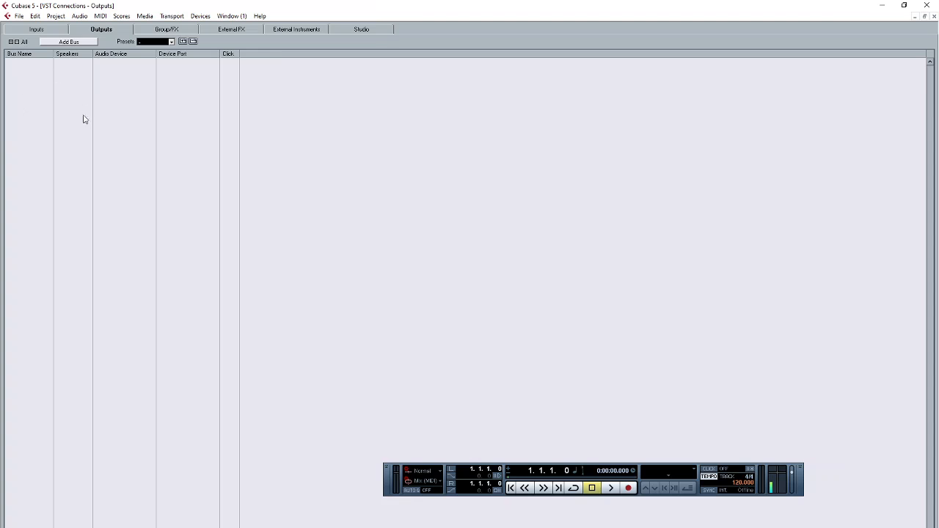
Step: Remove the Stereo In bus from the VST inputs
{"action": "left_click", "coordinate": [32, 30]}
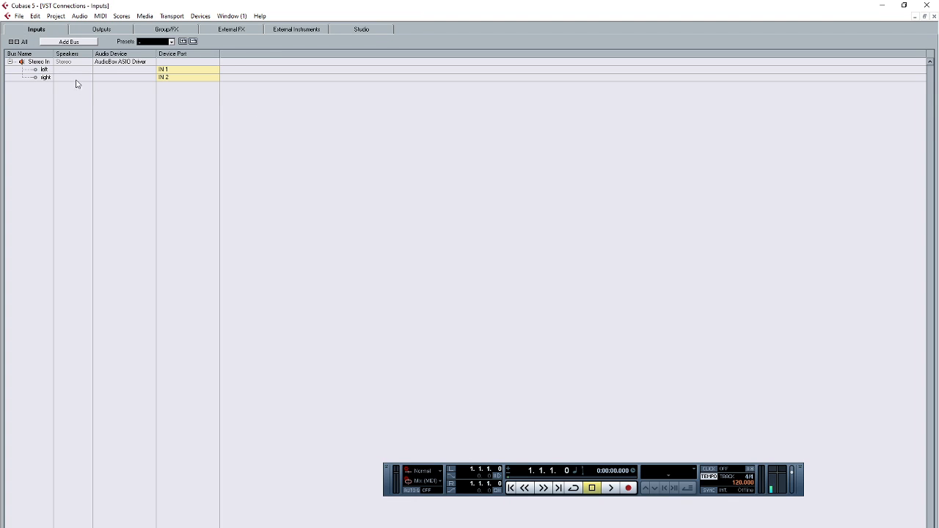
{"action": "right_click", "coordinate": [102, 63]}
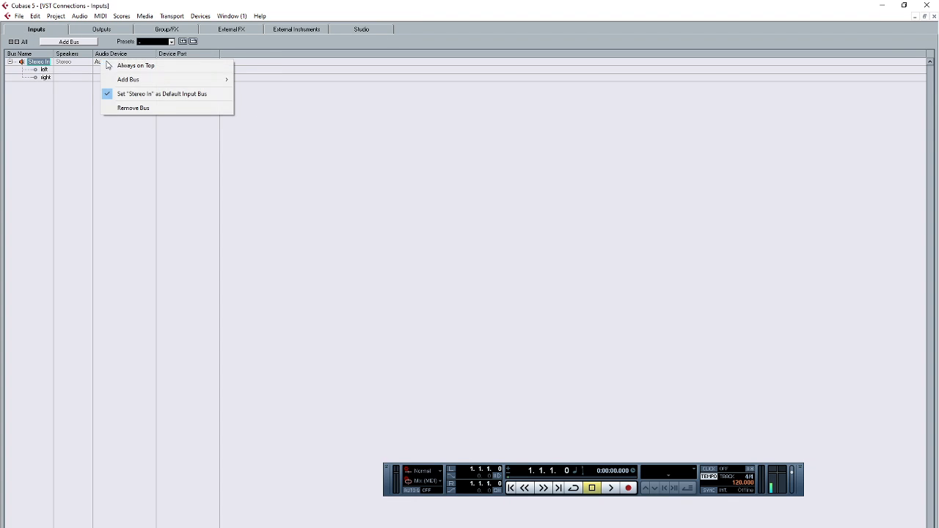
{"action": "left_click", "coordinate": [137, 109]}
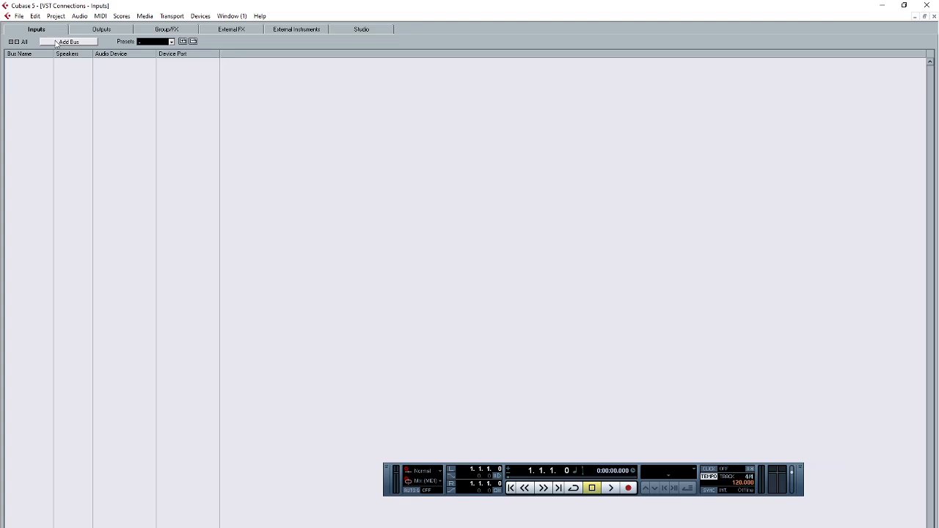
Step: Check that the output list is empty and add a Stereo bus to the VST inputs
{"action": "left_click", "coordinate": [93, 31]}
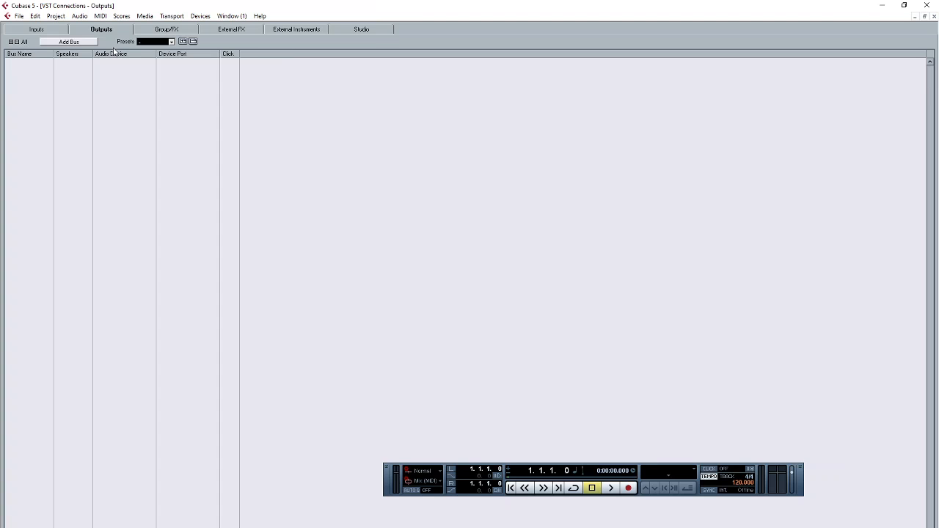
{"action": "left_click", "coordinate": [55, 33]}
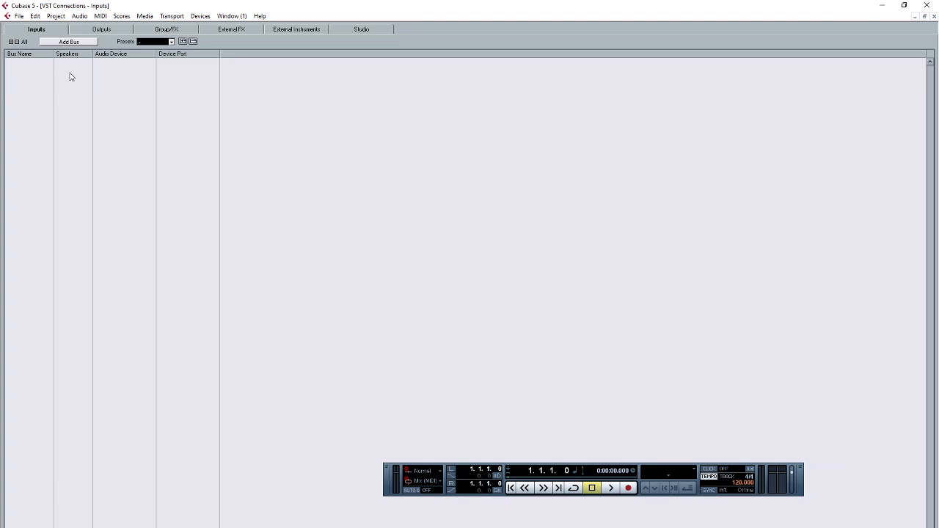
{"action": "right_click", "coordinate": [128, 73]}
{"action": "mouse_move", "coordinate": [144, 92]}
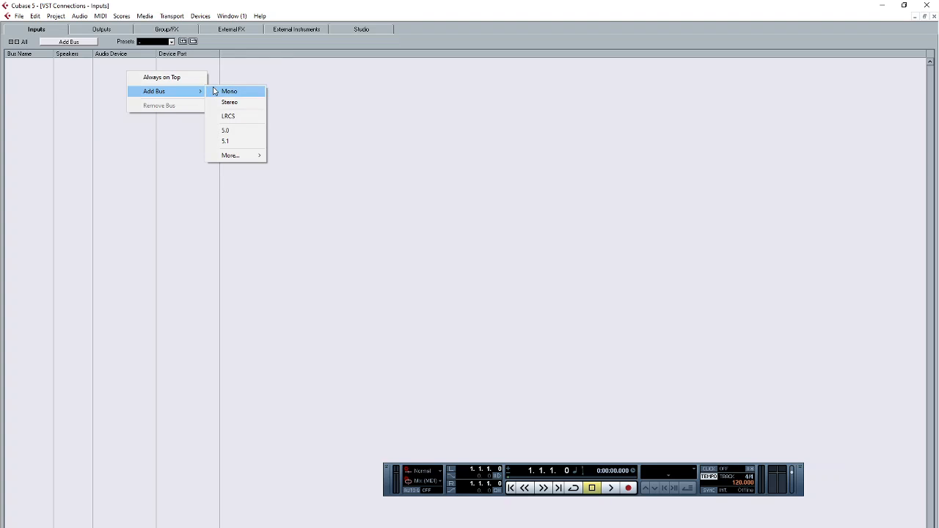
{"action": "left_click", "coordinate": [228, 103]}
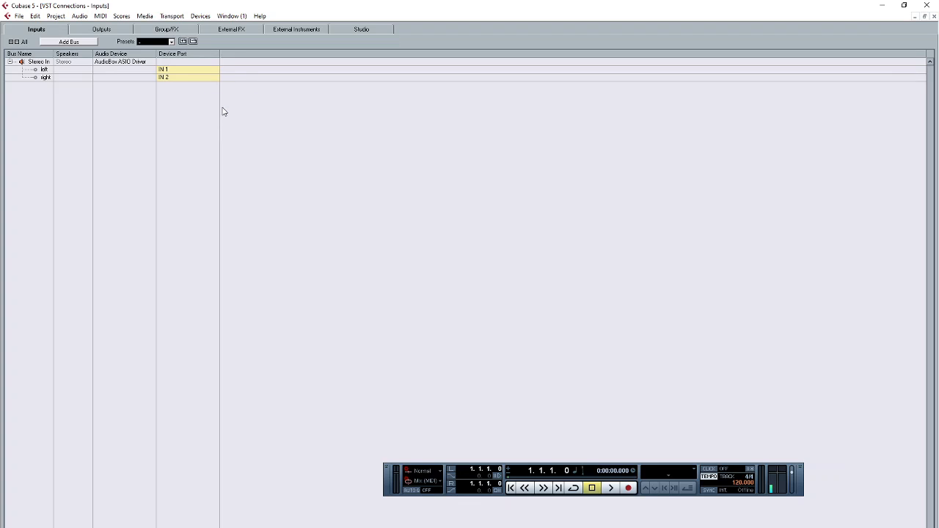
Step: Add a Stereo bus to the VST outputs
{"action": "left_click", "coordinate": [101, 34]}
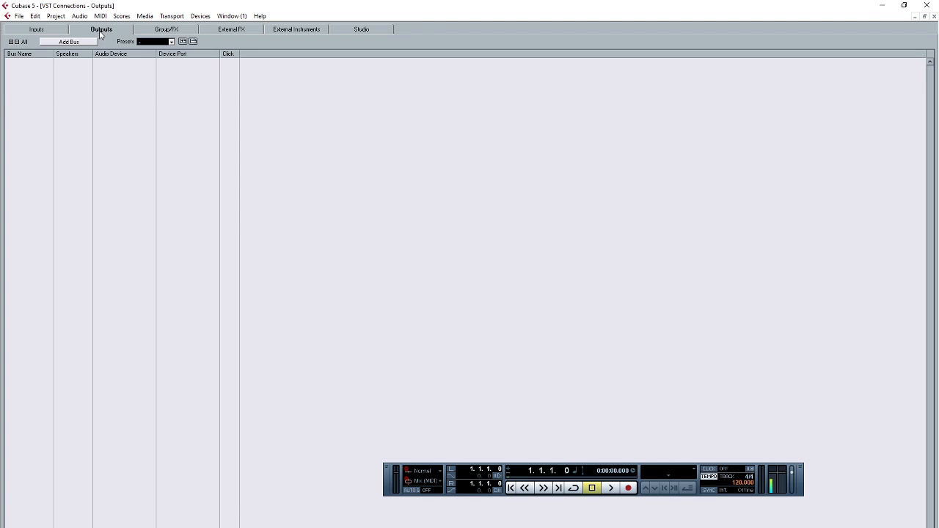
{"action": "right_click", "coordinate": [122, 86]}
{"action": "mouse_move", "coordinate": [153, 105]}
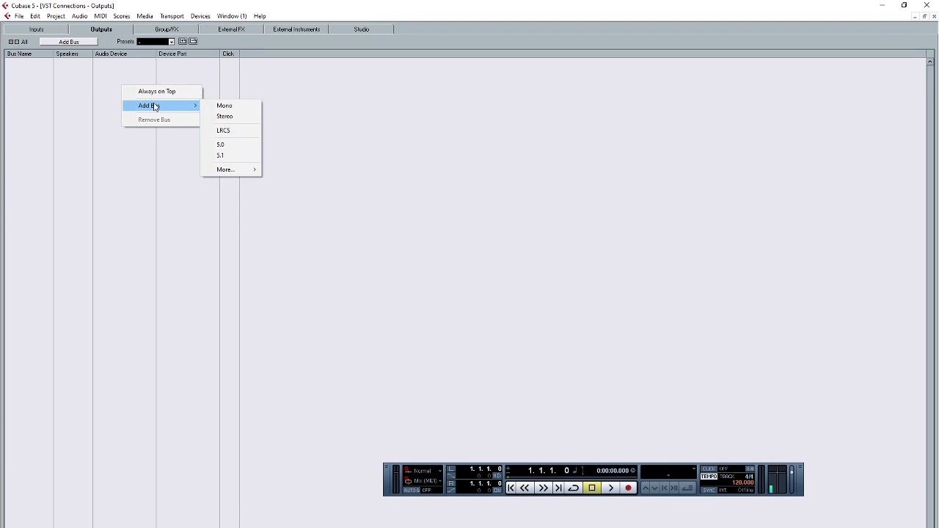
{"action": "left_click", "coordinate": [247, 118]}
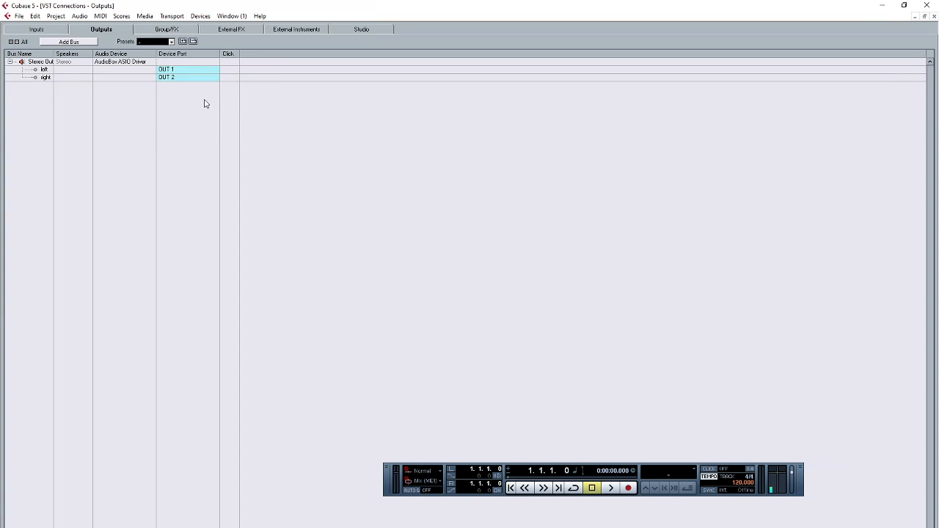
Step: Check the device port choices for the left channel of the output bus and close VST Connections
{"action": "left_click", "coordinate": [173, 69]}
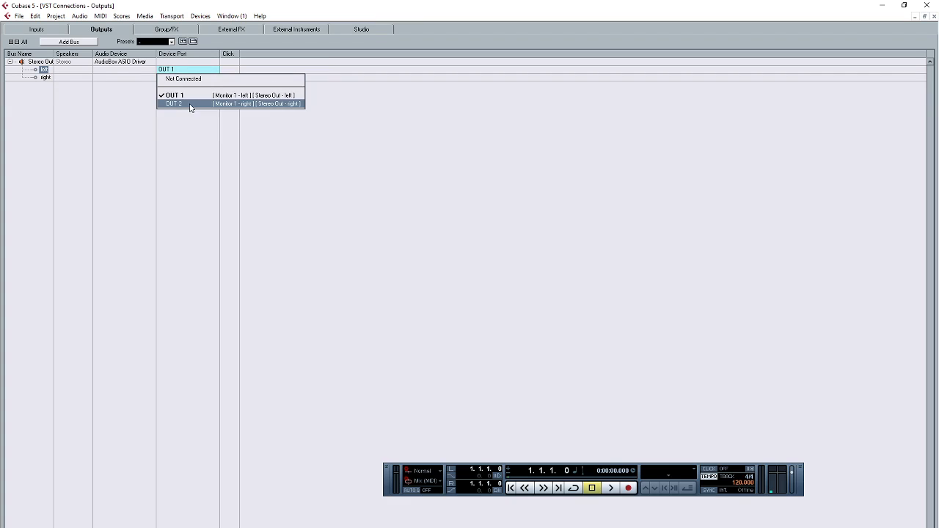
{"action": "left_click", "coordinate": [182, 182]}
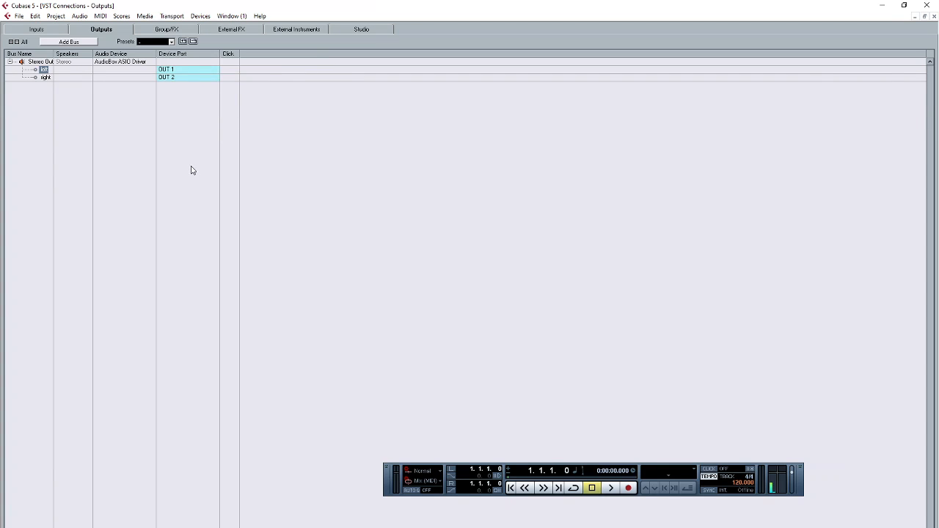
{"action": "left_click", "coordinate": [934, 17]}
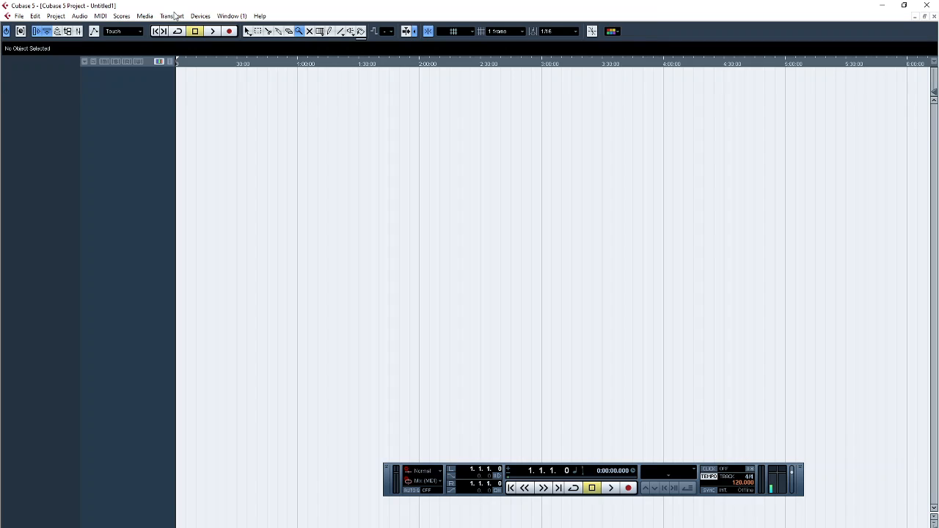
Step: Open Device Setup and review the ASIO drivers available for the VST Audio System
{"action": "left_click", "coordinate": [204, 16]}
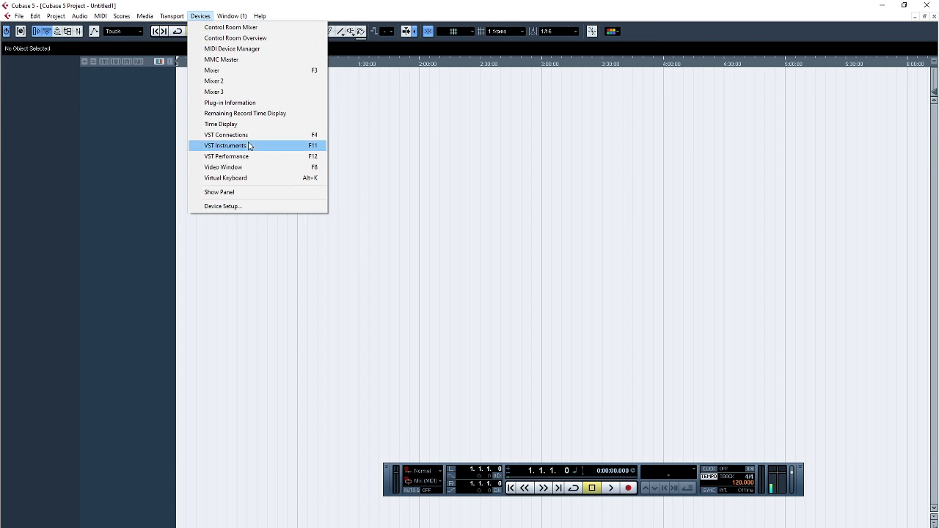
{"action": "left_click", "coordinate": [242, 209]}
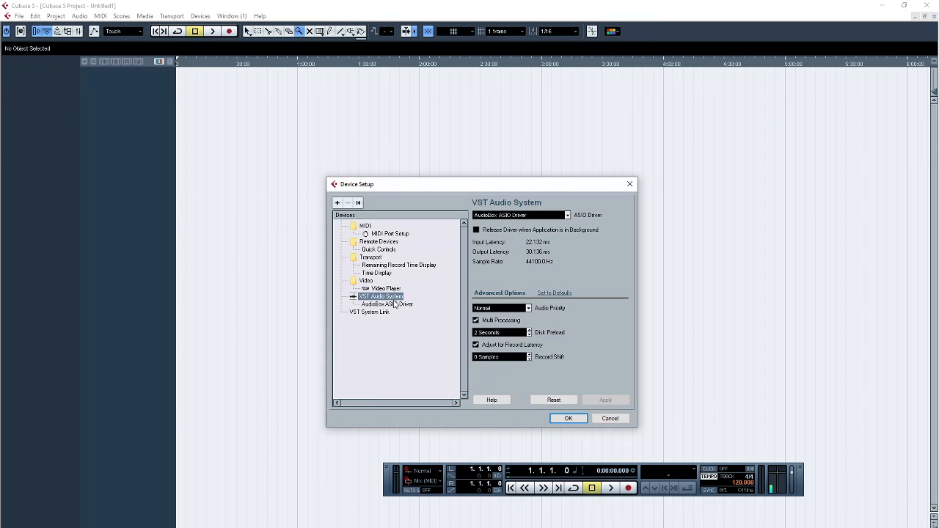
{"action": "left_click", "coordinate": [513, 218]}
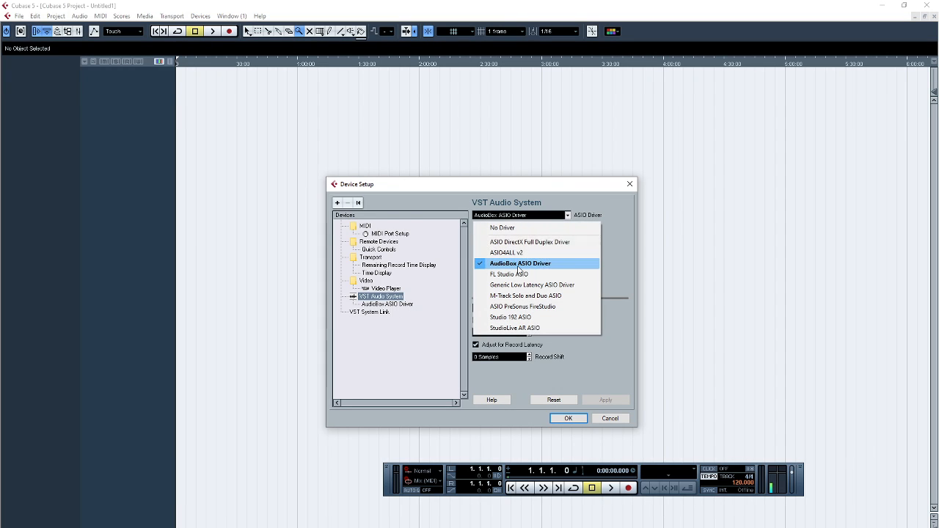
{"action": "left_click", "coordinate": [523, 216]}
{"action": "left_click", "coordinate": [523, 216]}
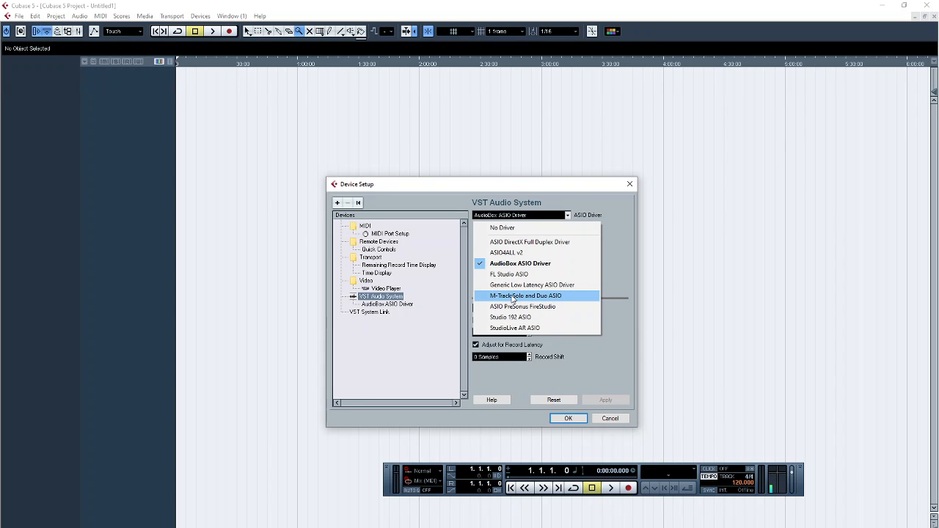
{"action": "left_click", "coordinate": [625, 234]}
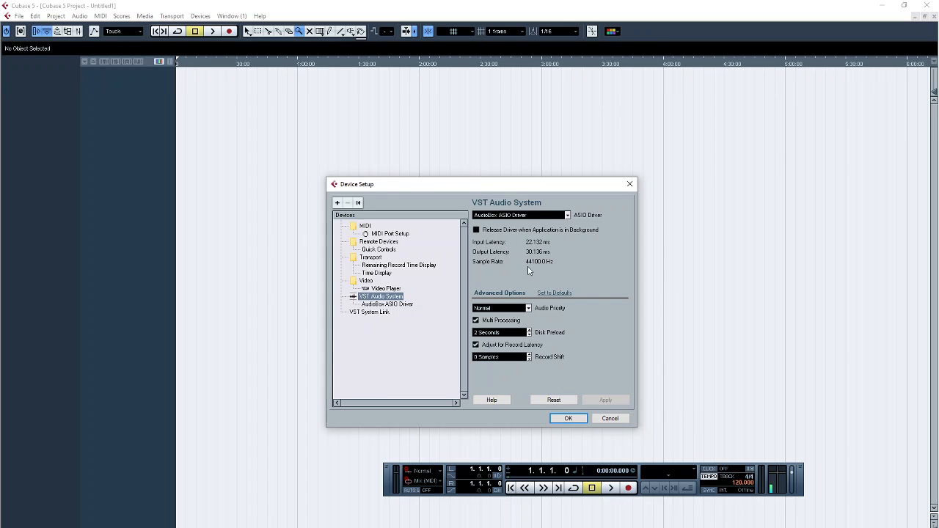
Step: Switch the VST Audio System's ASIO driver to ASIO4ALL v2
{"action": "left_click", "coordinate": [535, 218]}
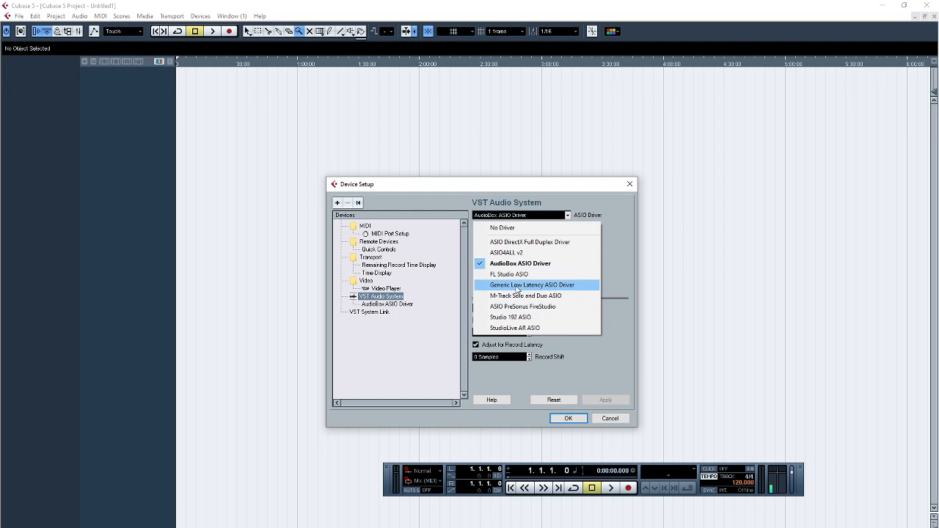
{"action": "left_click", "coordinate": [509, 253]}
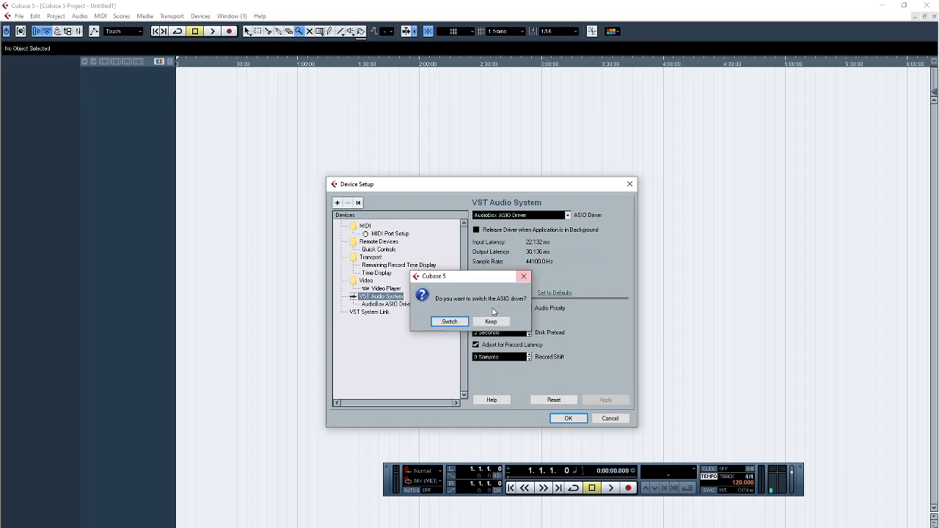
{"action": "left_click", "coordinate": [449, 322]}
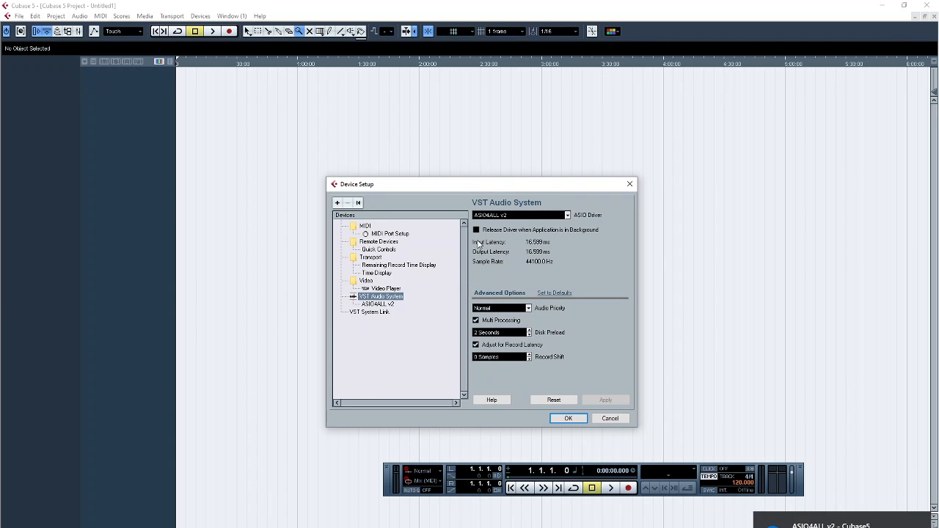
Step: Switch the ASIO driver back to AudioBox ASIO Driver
{"action": "left_click", "coordinate": [504, 217]}
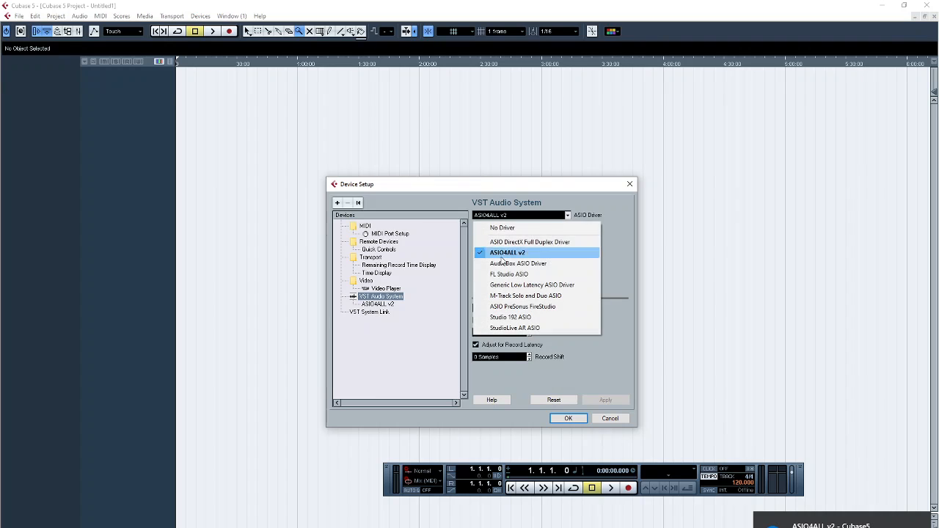
{"action": "left_click", "coordinate": [505, 262]}
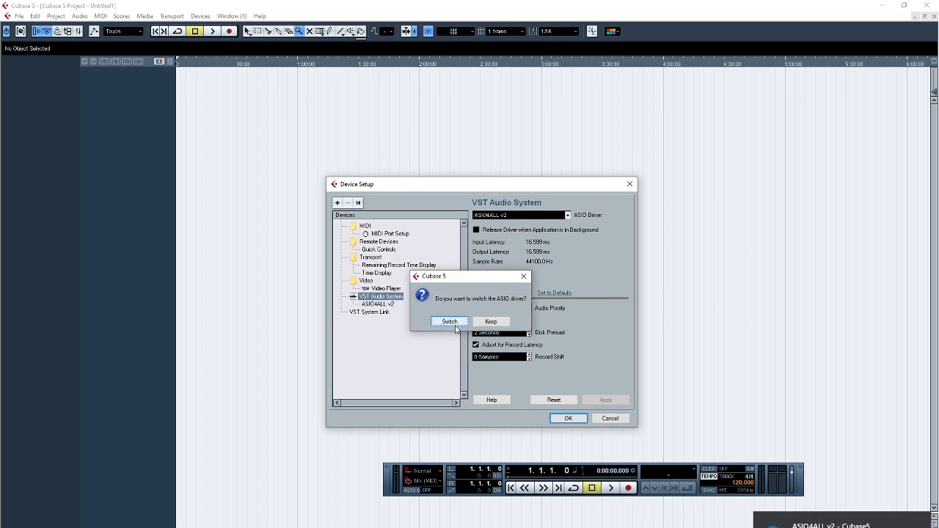
{"action": "left_click", "coordinate": [453, 326]}
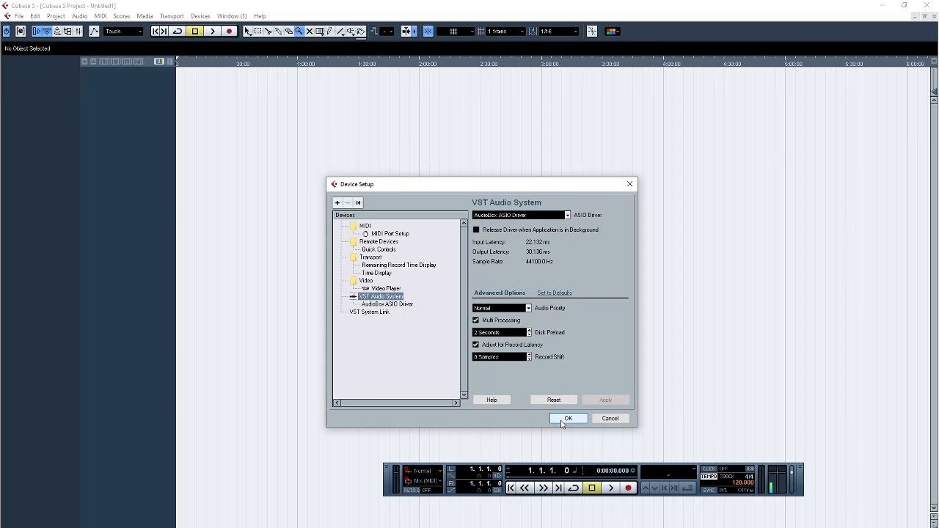
Step: Change the ASIO driver to ASIO4ALL v2 once more and check the transport panel's level meter
{"action": "left_click", "coordinate": [546, 217]}
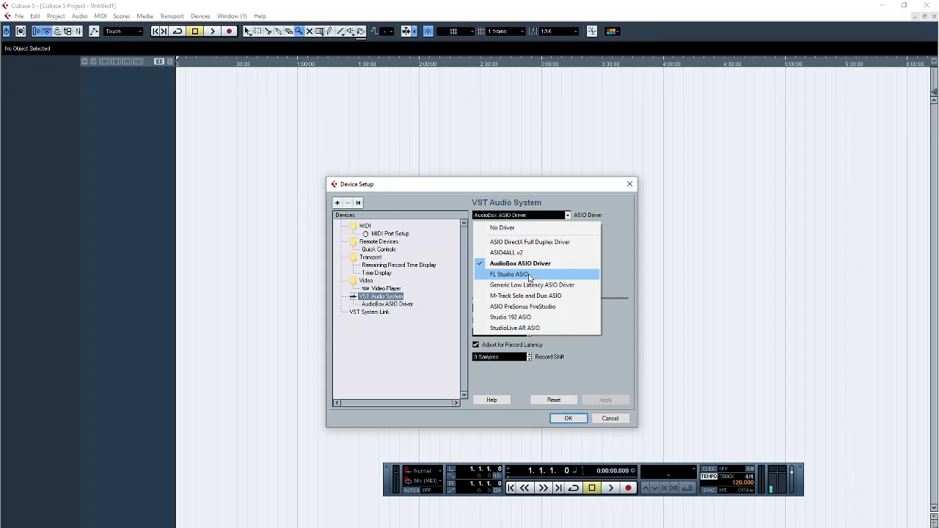
{"action": "left_click", "coordinate": [527, 252]}
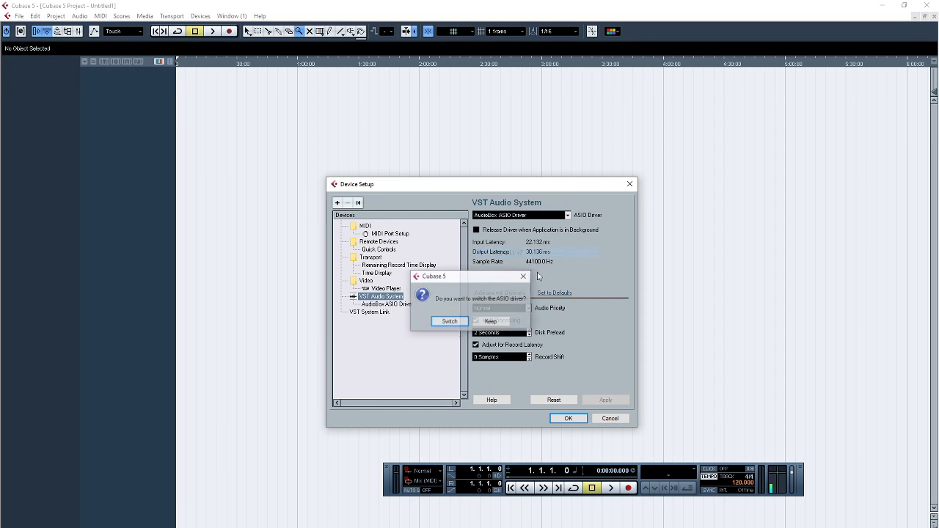
{"action": "left_click", "coordinate": [449, 321]}
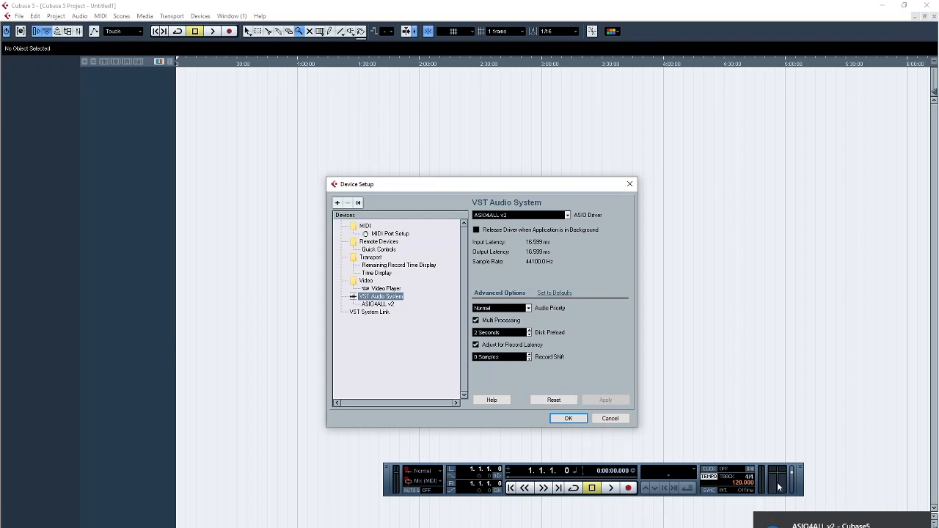
Step: Restore AudioBox ASIO Driver as the VST Audio System's driver and accept the Device Setup settings
{"action": "left_click", "coordinate": [512, 215]}
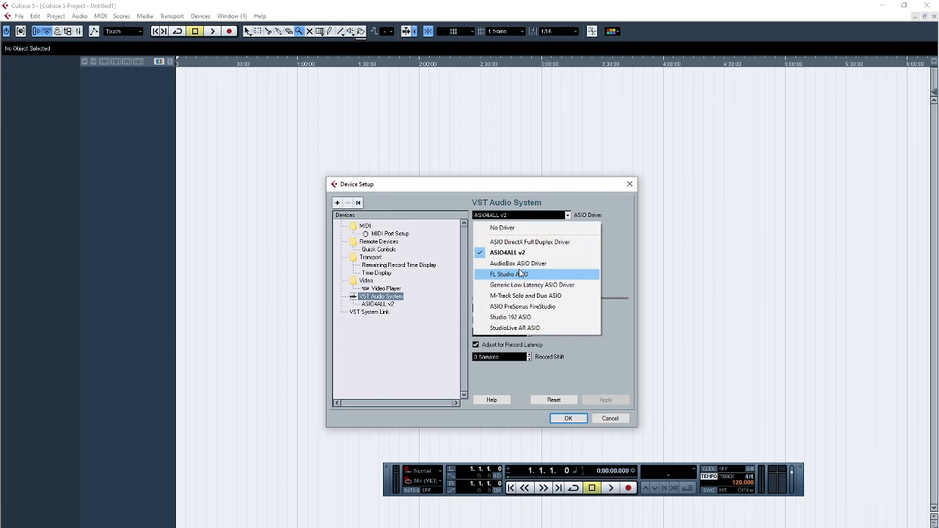
{"action": "left_click", "coordinate": [519, 263]}
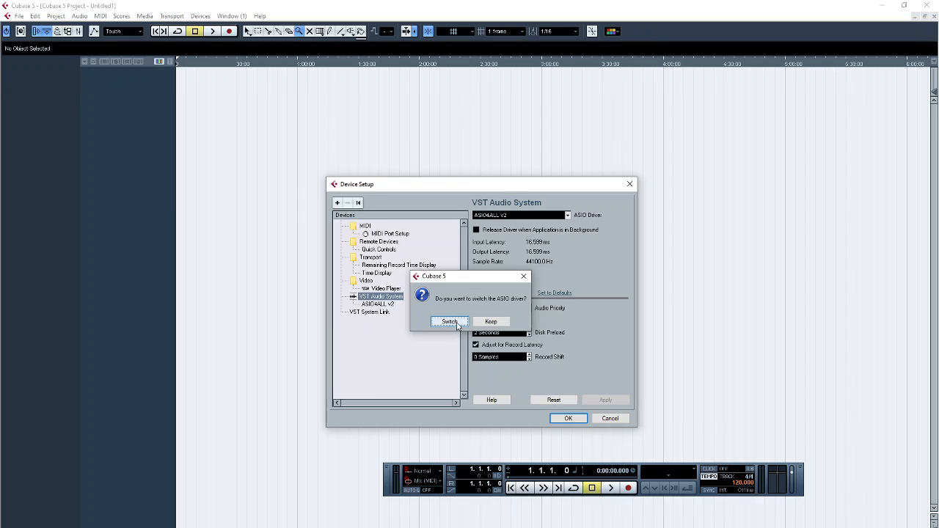
{"action": "left_click", "coordinate": [449, 326]}
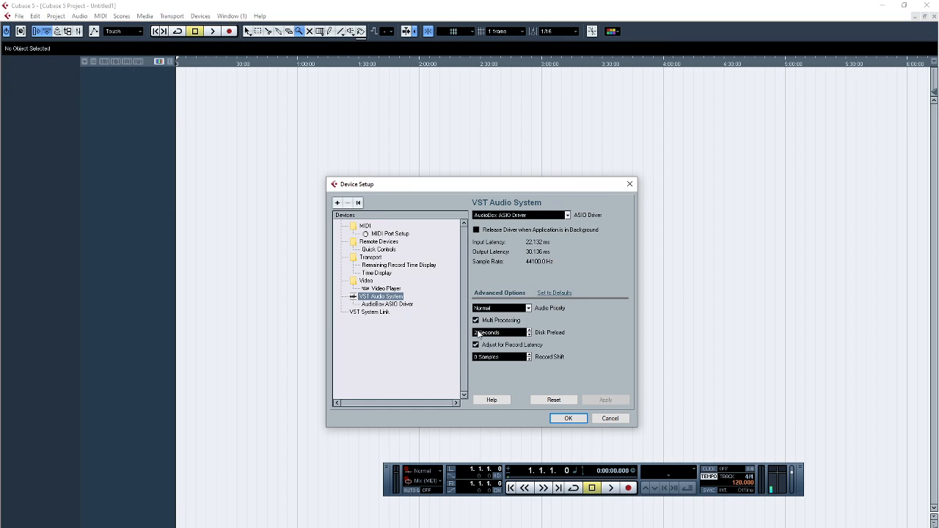
{"action": "left_click", "coordinate": [579, 419]}
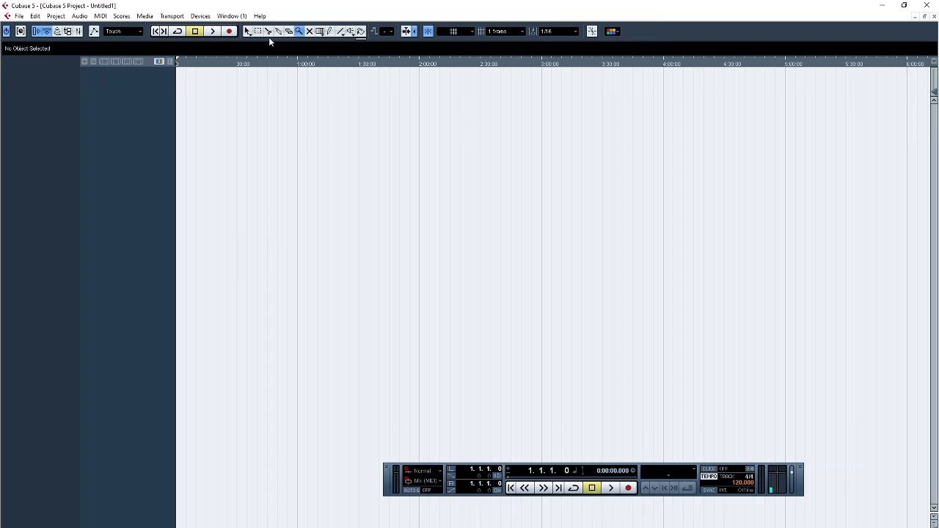
{"action": "left_click", "coordinate": [200, 16]}
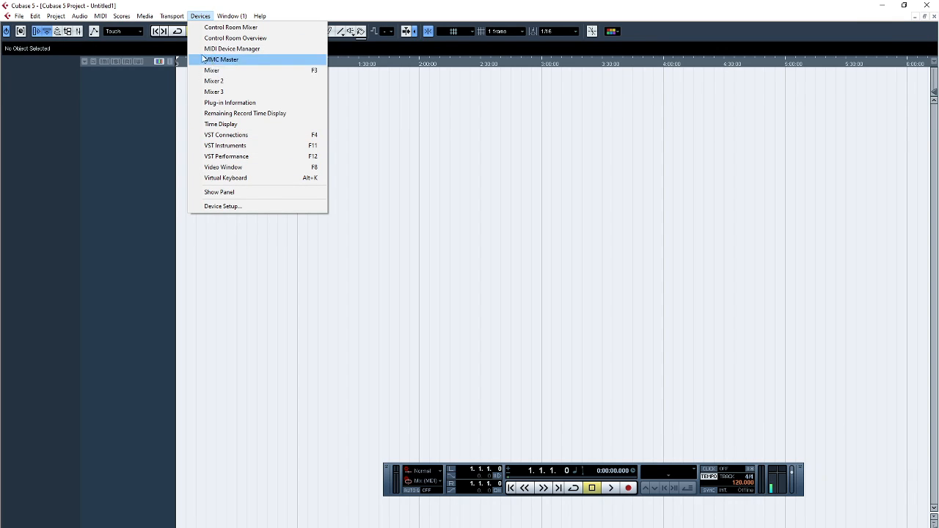
{"action": "mouse_move", "coordinate": [179, 21]}
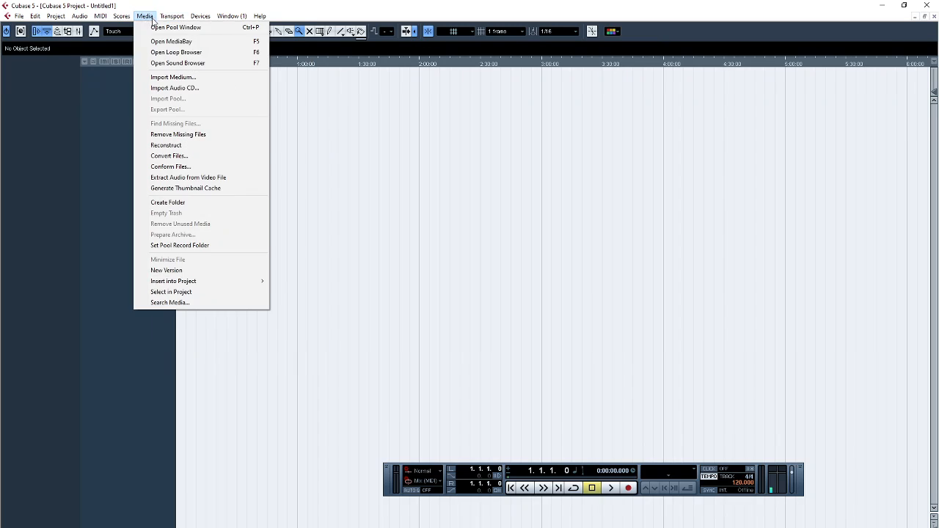
{"action": "mouse_move", "coordinate": [102, 20]}
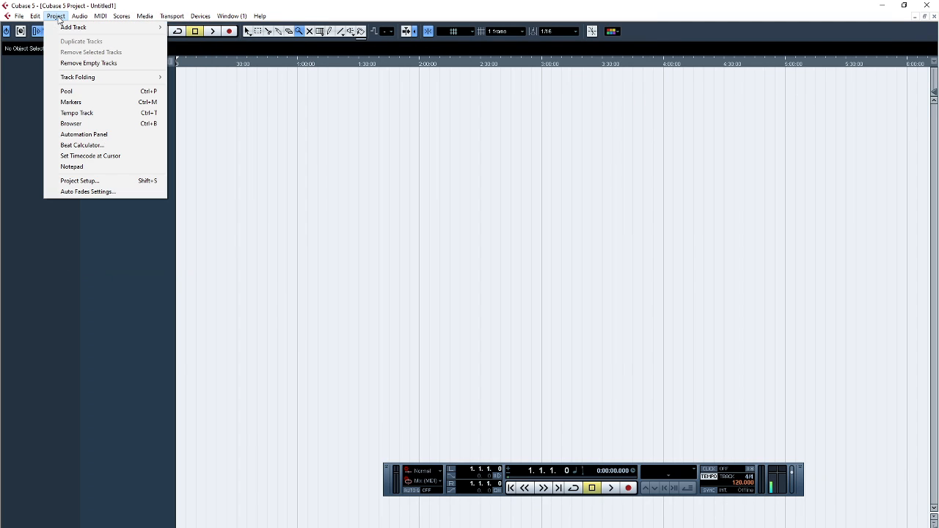
{"action": "mouse_move", "coordinate": [23, 16]}
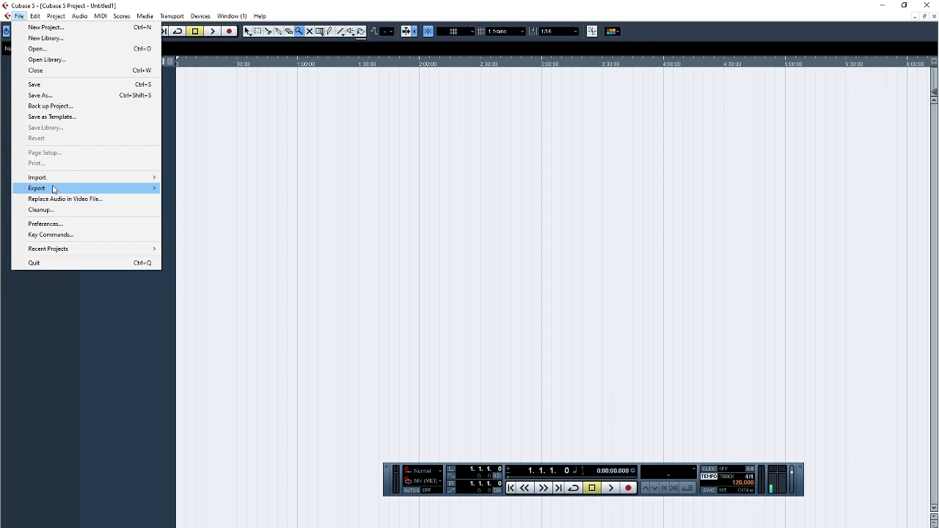
{"action": "mouse_move", "coordinate": [53, 190]}
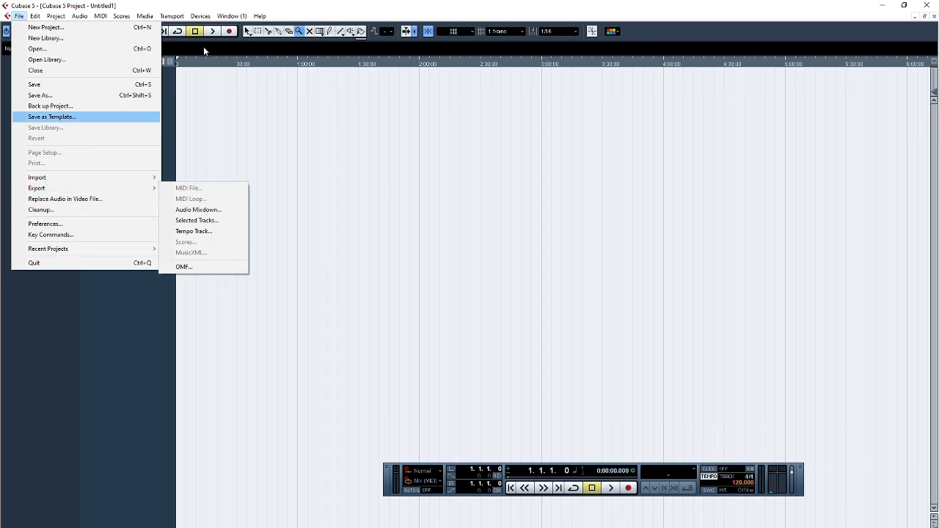
{"action": "left_click", "coordinate": [269, 4]}
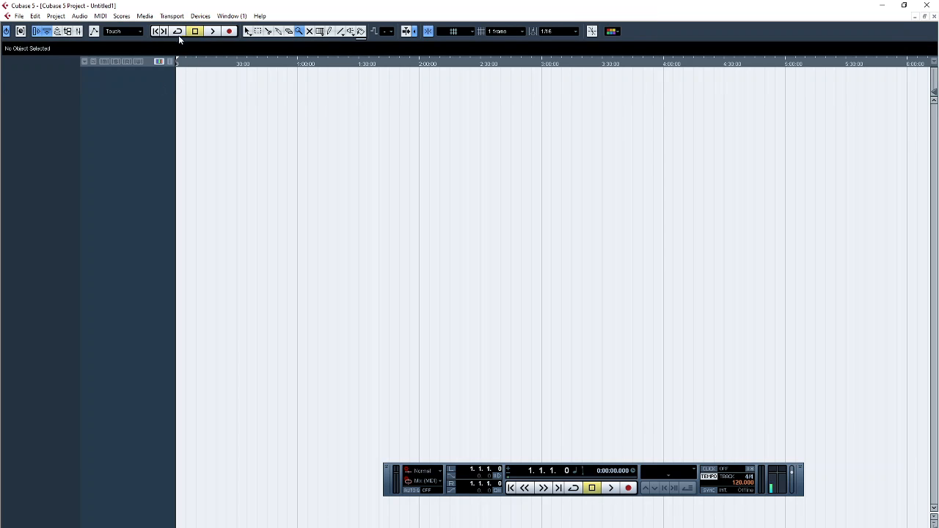
Step: Add one stereo audio track to the empty project and enlarge its height in the track list
{"action": "right_click", "coordinate": [121, 149]}
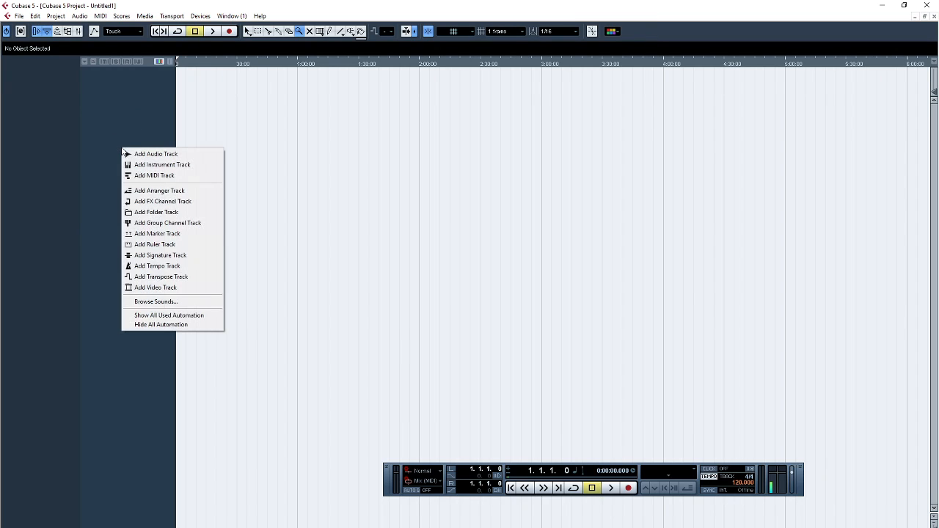
{"action": "left_click", "coordinate": [163, 153]}
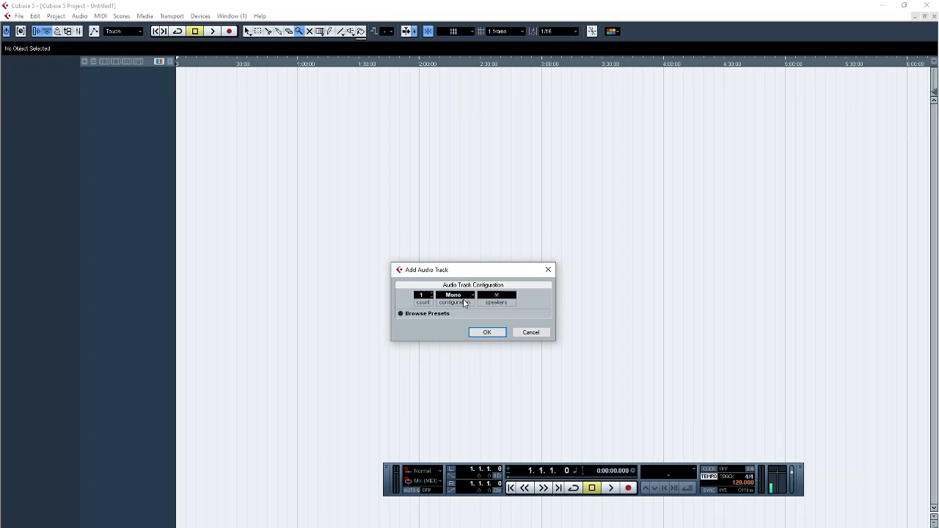
{"action": "left_click", "coordinate": [464, 300]}
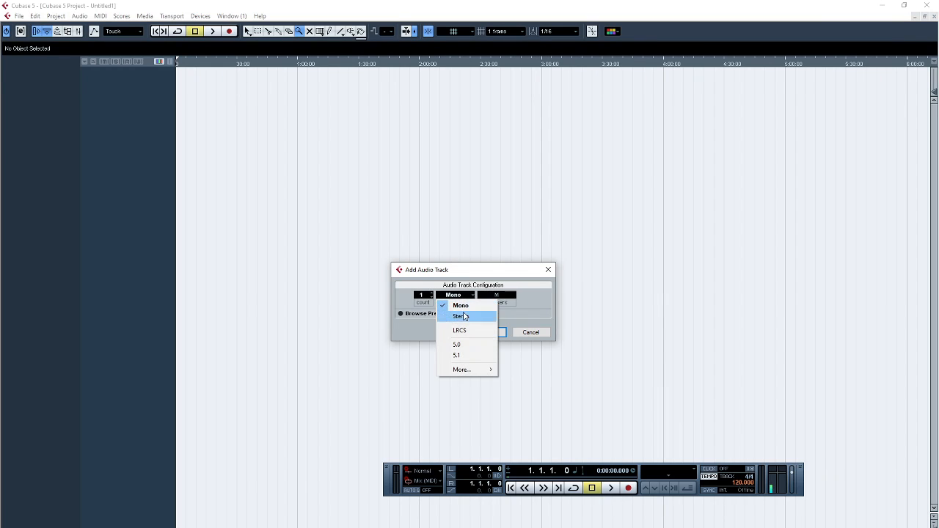
{"action": "left_click", "coordinate": [464, 317]}
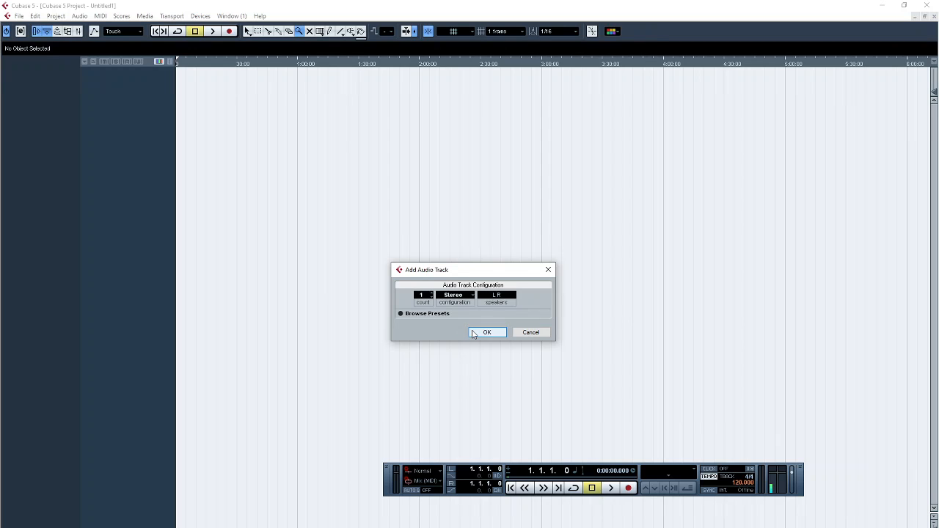
{"action": "left_click", "coordinate": [473, 334]}
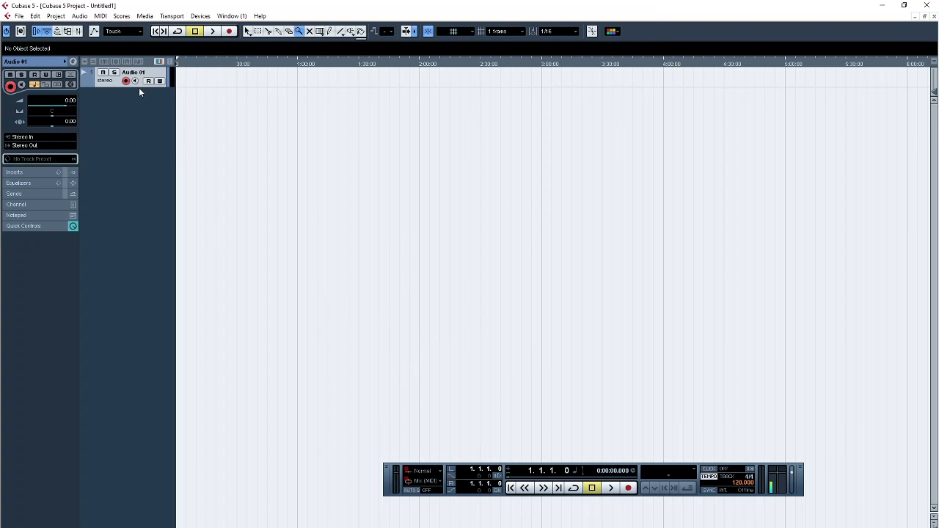
{"action": "left_click_drag", "start_coordinate": [141, 89], "coordinate": [146, 182]}
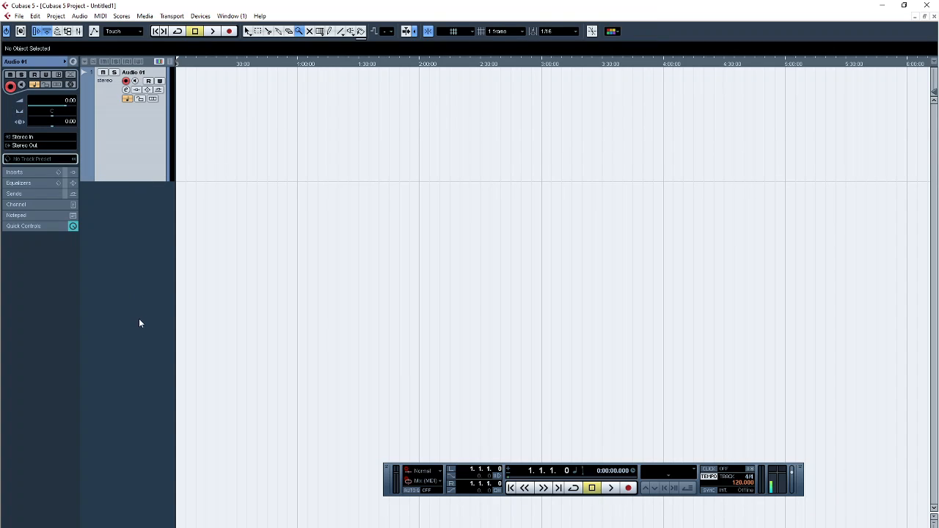
Step: Switch to the Object Selection tool and import the audio file PAUVRETE..MIX BEAT onto the stereo track with all import options unticked
{"action": "left_click", "coordinate": [247, 32]}
{"action": "left_click", "coordinate": [22, 16]}
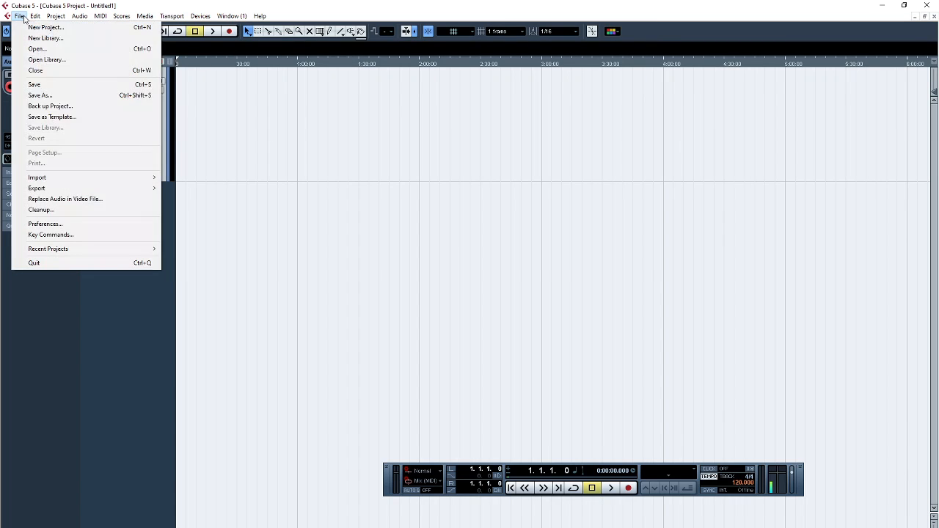
{"action": "mouse_move", "coordinate": [81, 191]}
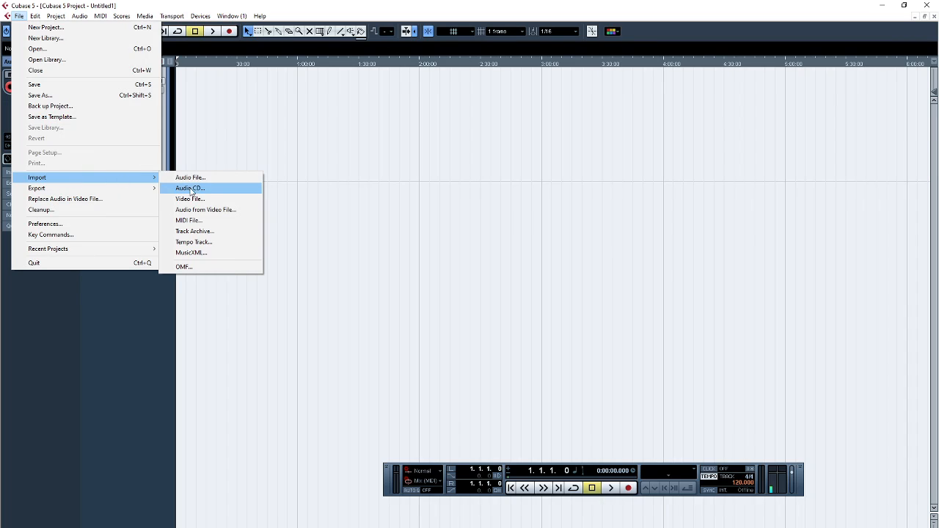
{"action": "left_click", "coordinate": [215, 183]}
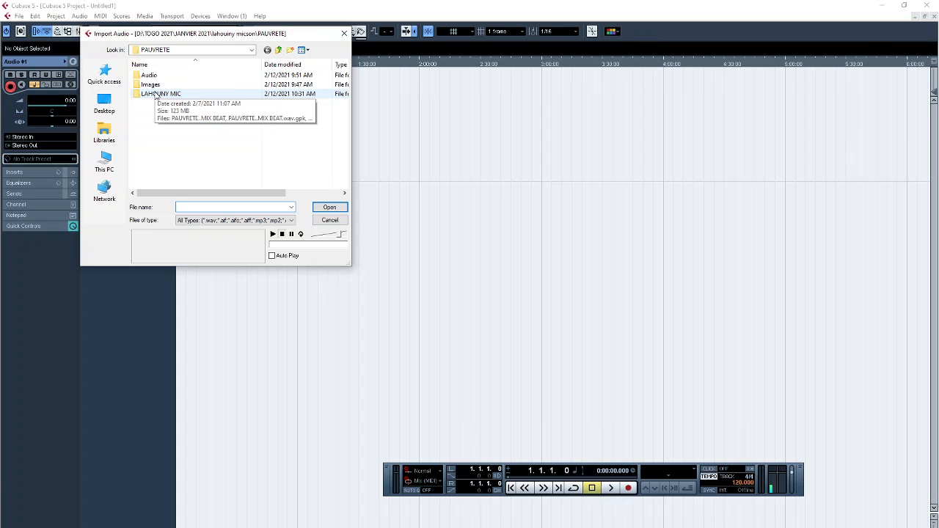
{"action": "double_click", "coordinate": [155, 96]}
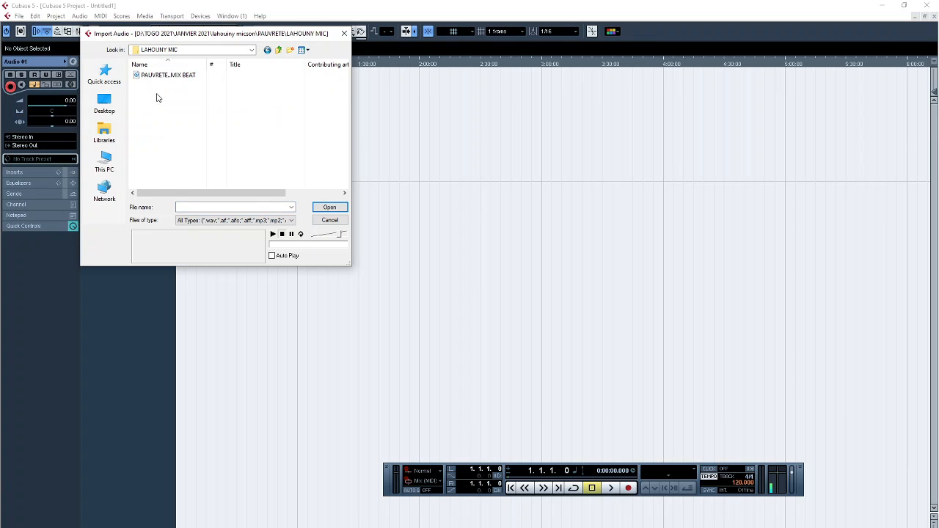
{"action": "left_click", "coordinate": [160, 78]}
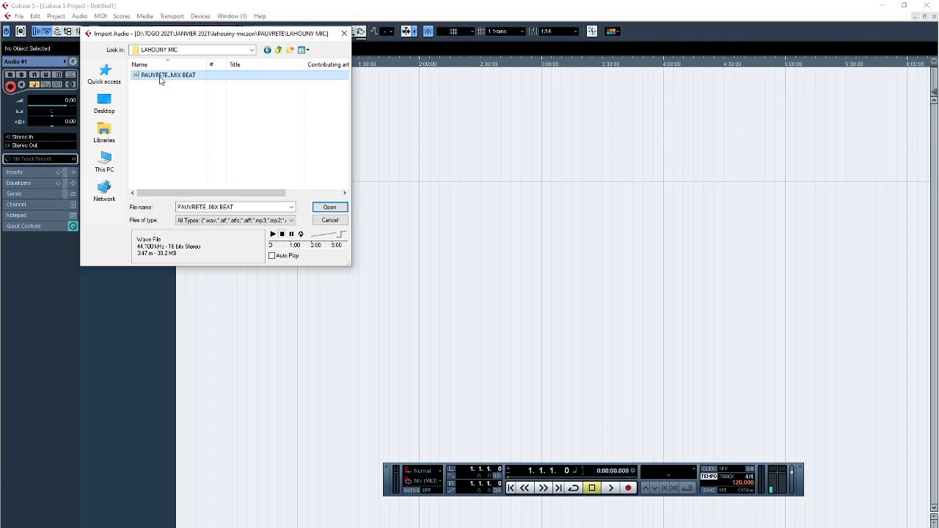
{"action": "left_click", "coordinate": [335, 213]}
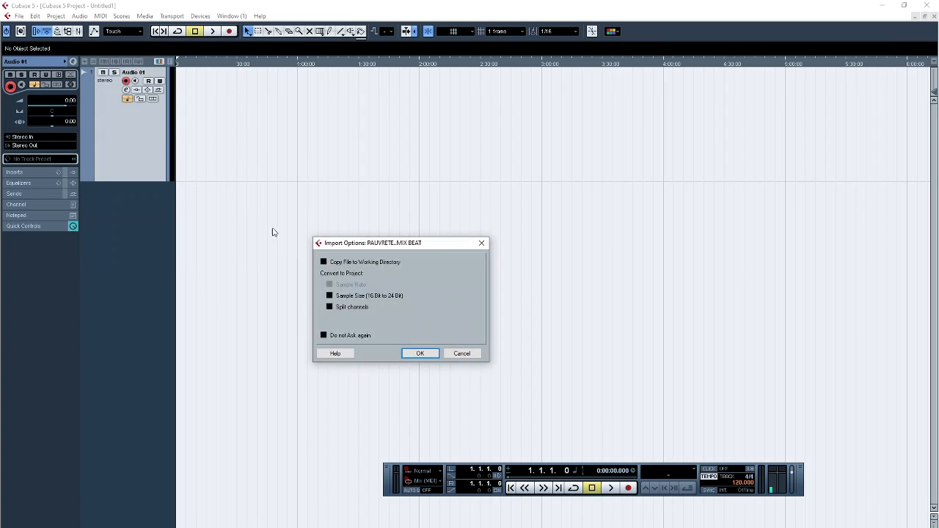
{"action": "left_click", "coordinate": [415, 354]}
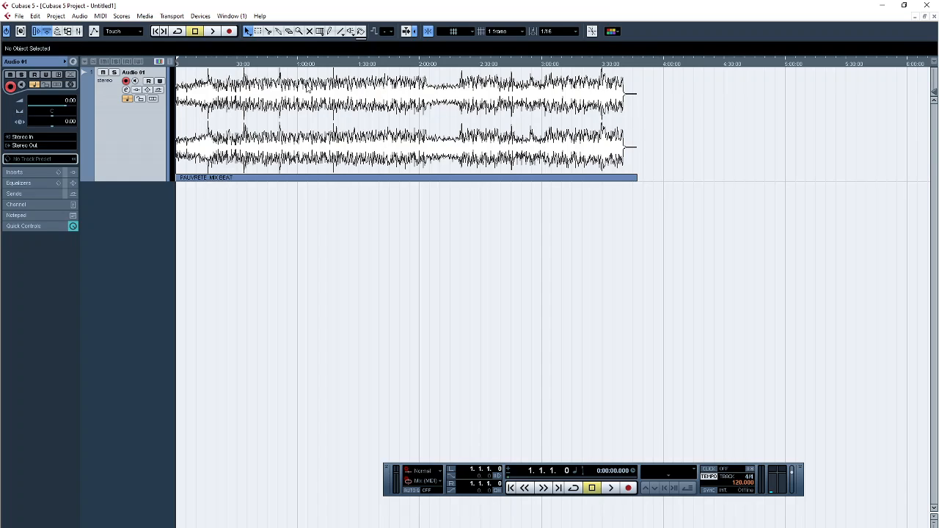
{"action": "right_click", "coordinate": [143, 229]}
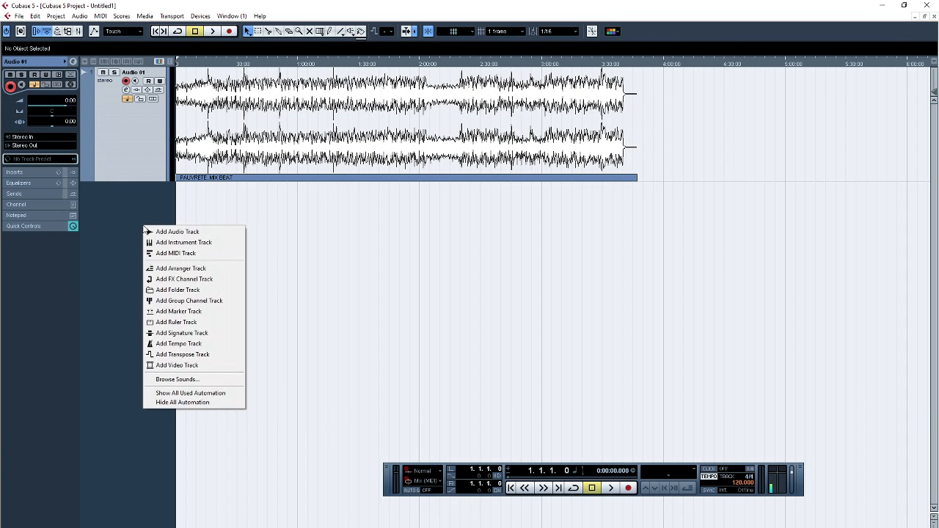
{"action": "left_click", "coordinate": [121, 243]}
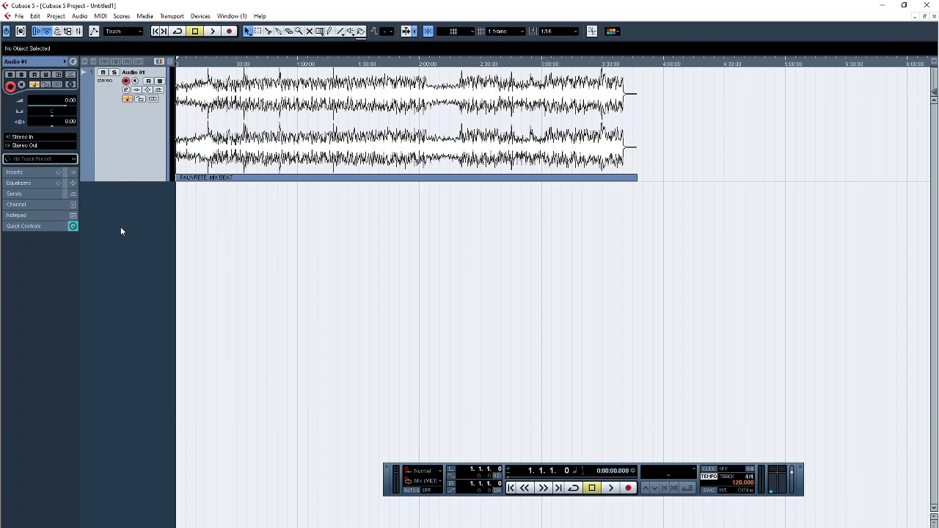
{"action": "right_click", "coordinate": [121, 159]}
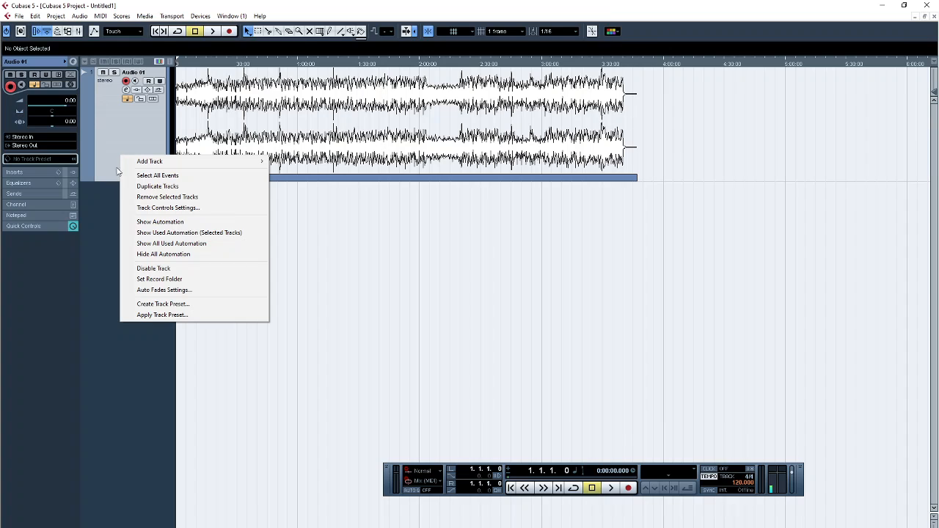
Step: Add one mono audio track below the imported beat's track
{"action": "right_click", "coordinate": [107, 241]}
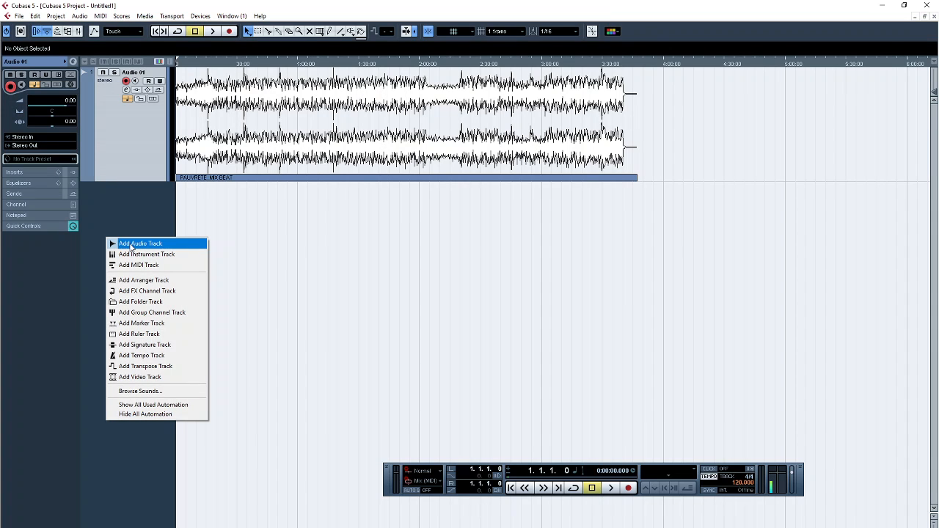
{"action": "left_click", "coordinate": [131, 244]}
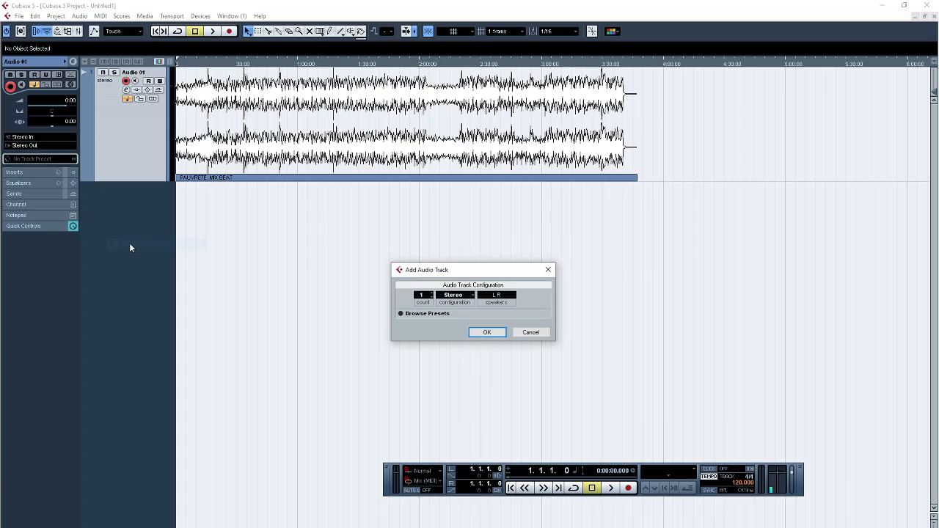
{"action": "left_click", "coordinate": [461, 296]}
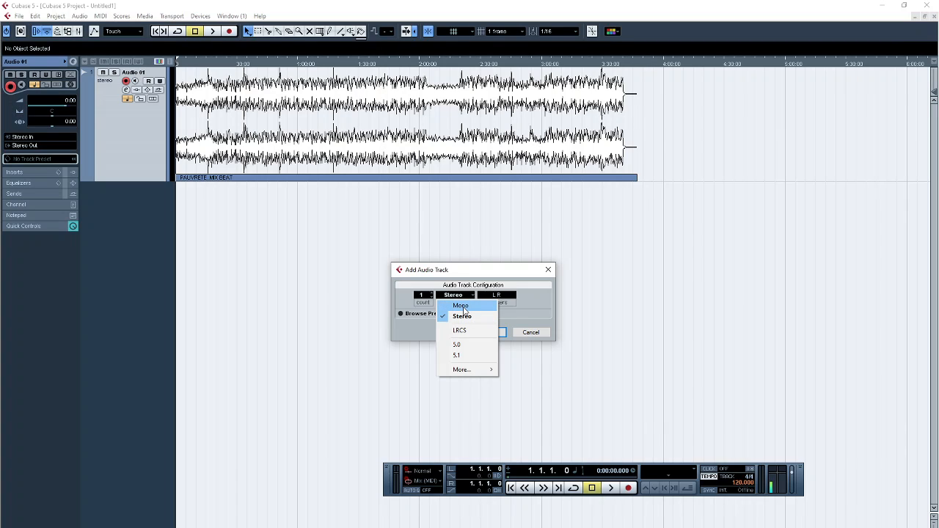
{"action": "left_click", "coordinate": [462, 306]}
{"action": "left_click", "coordinate": [486, 332]}
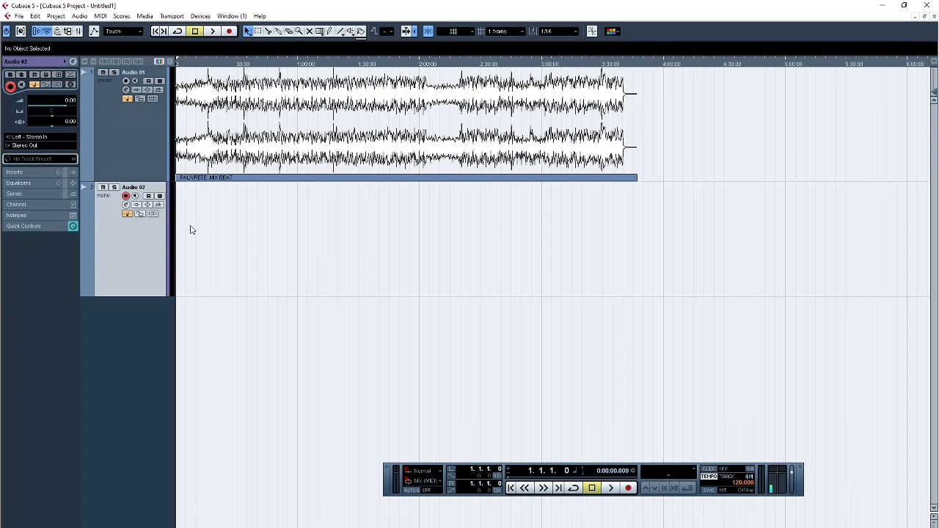
Step: Record a take of about 33 seconds on the mono track from the project start while the beat plays, and stop playback
{"action": "left_click", "coordinate": [230, 32]}
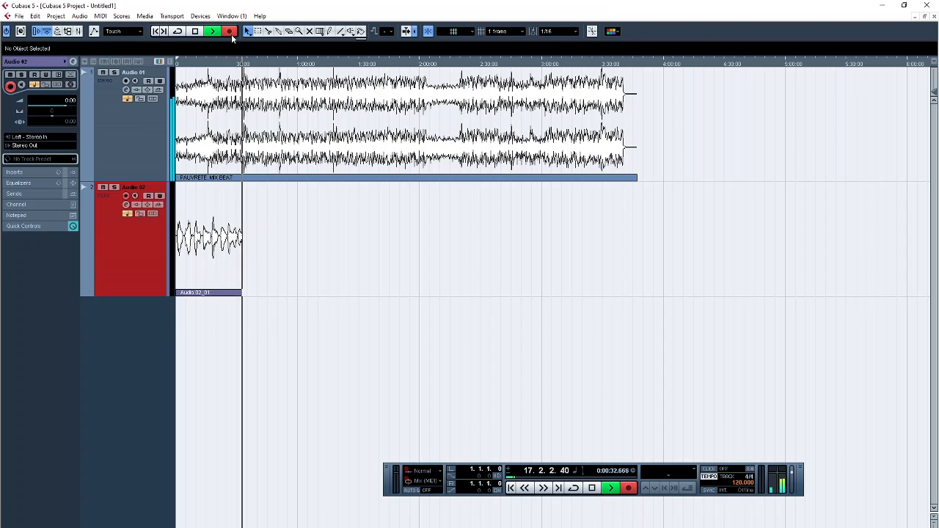
{"action": "left_click", "coordinate": [229, 32]}
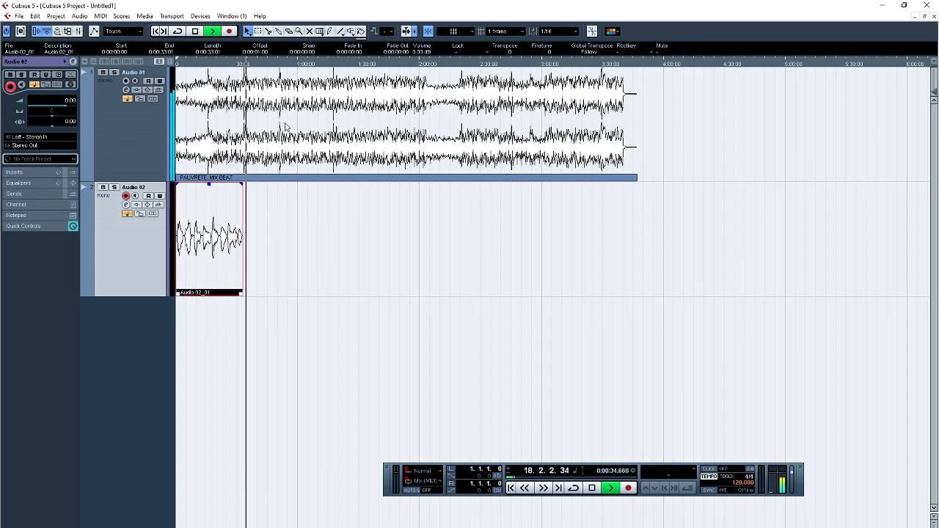
{"action": "key", "text": "space"}
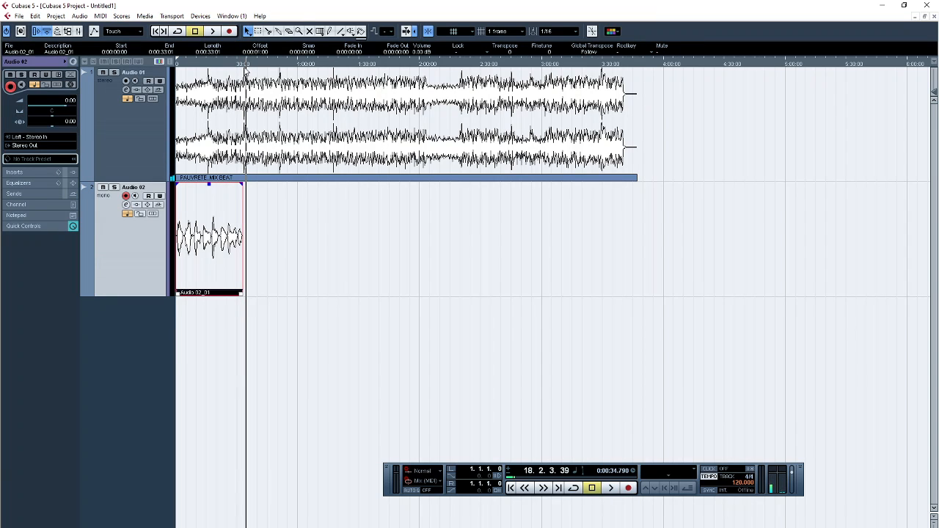
Step: Play the project from the start to hear the recorded take with the beat, and stop shortly after the take's end
{"action": "left_click_drag", "start_coordinate": [197, 66], "coordinate": [164, 72]}
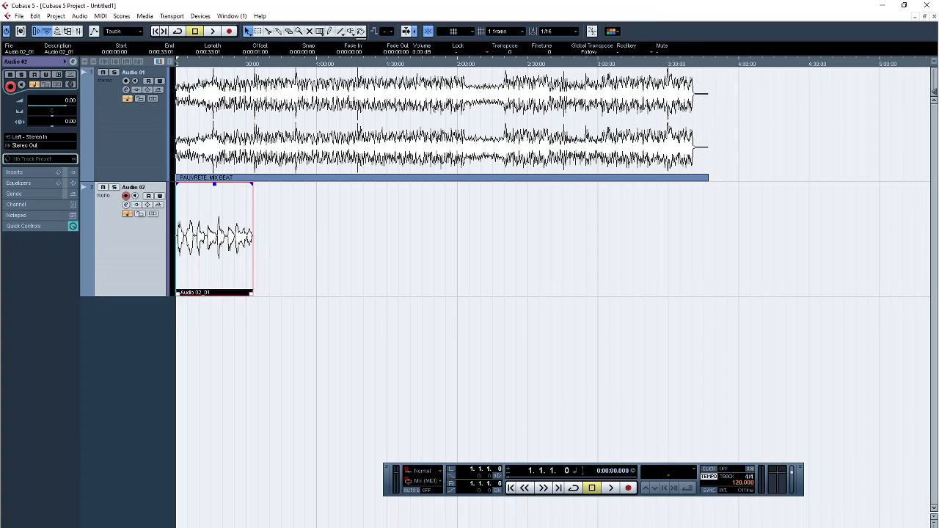
{"action": "key", "text": "h"}
{"action": "key", "text": "h"}
{"action": "key", "text": "h"}
{"action": "key", "text": "g"}
{"action": "key", "text": "g"}
{"action": "key", "text": "g"}
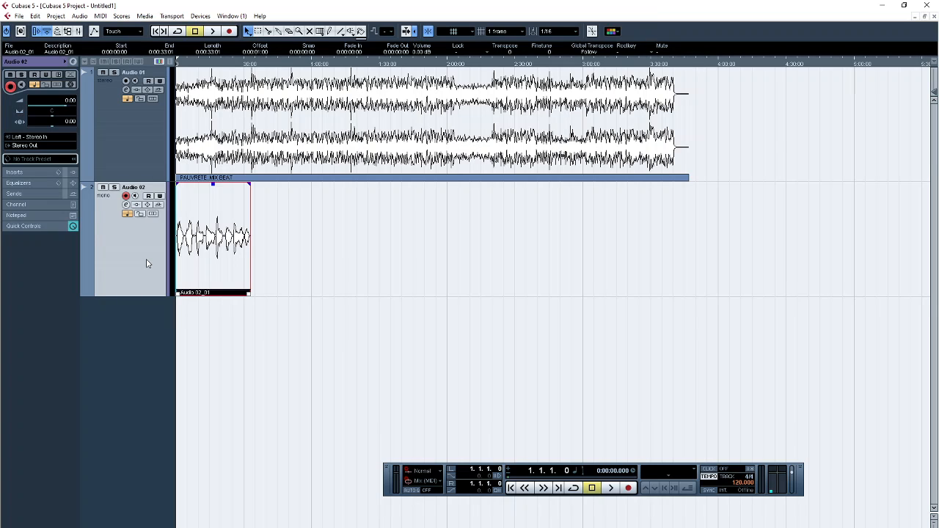
{"action": "key", "text": "space"}
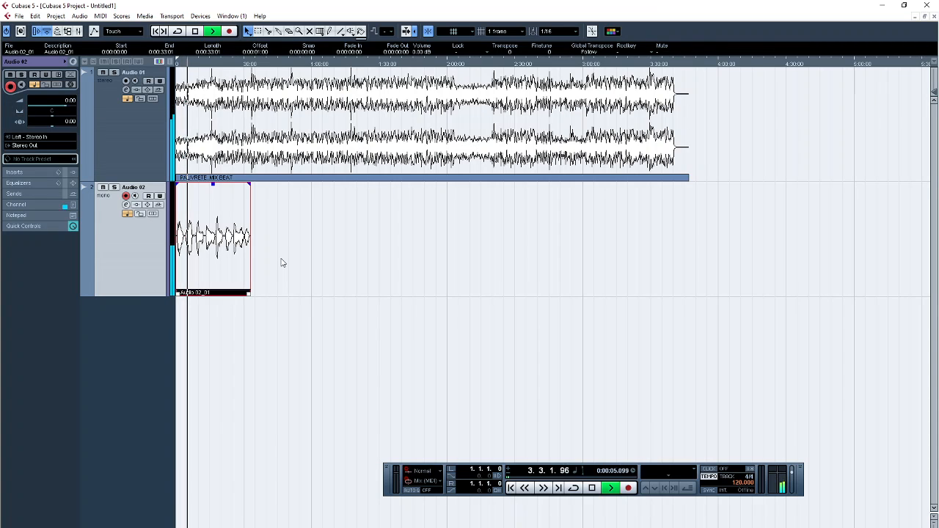
{"action": "left_click", "coordinate": [786, 527]}
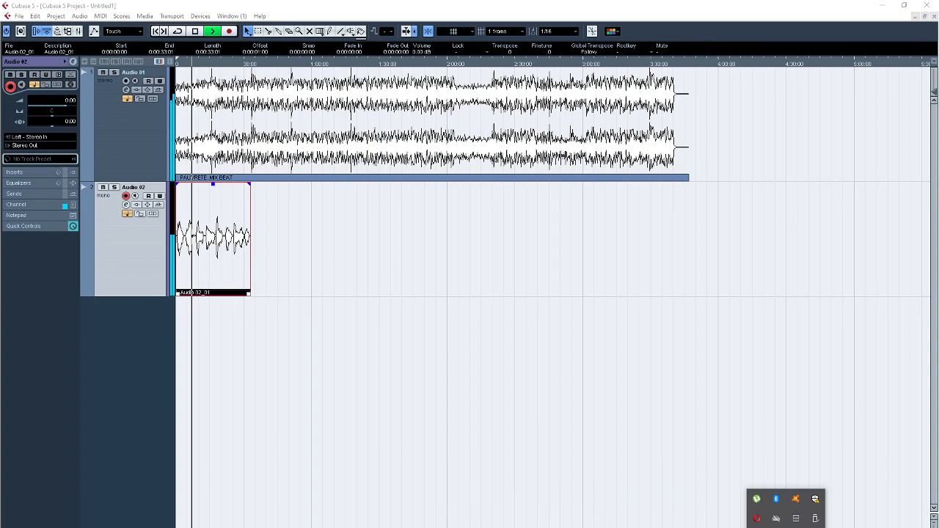
{"action": "left_click", "coordinate": [786, 527]}
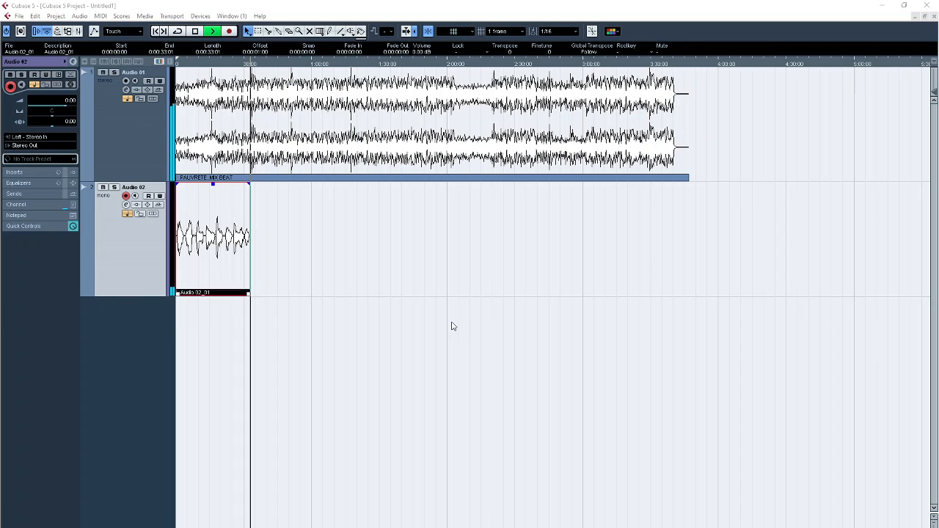
{"action": "key", "text": "F2"}
{"action": "left_click", "coordinate": [195, 31]}
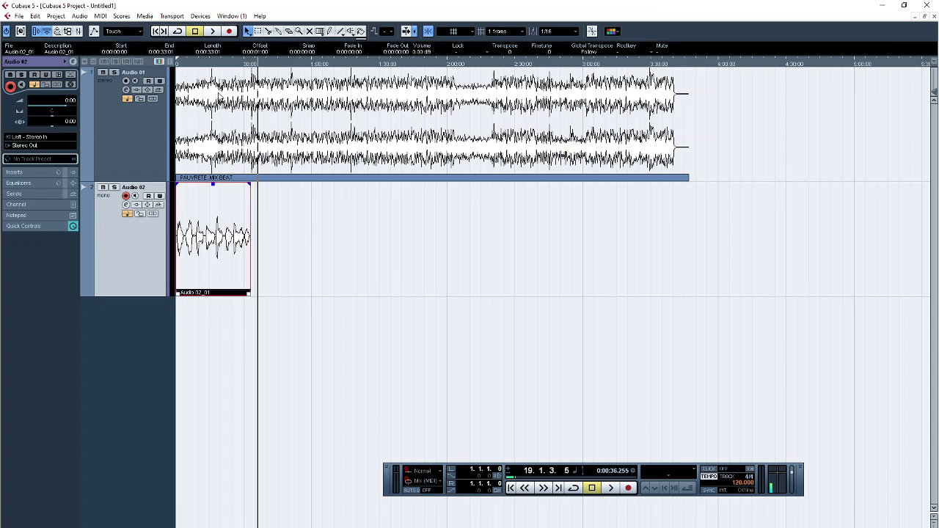
Step: Return the project cursor to the start and add one mono audio track below the Audio 02 track
{"action": "left_click_drag", "start_coordinate": [200, 64], "coordinate": [173, 66]}
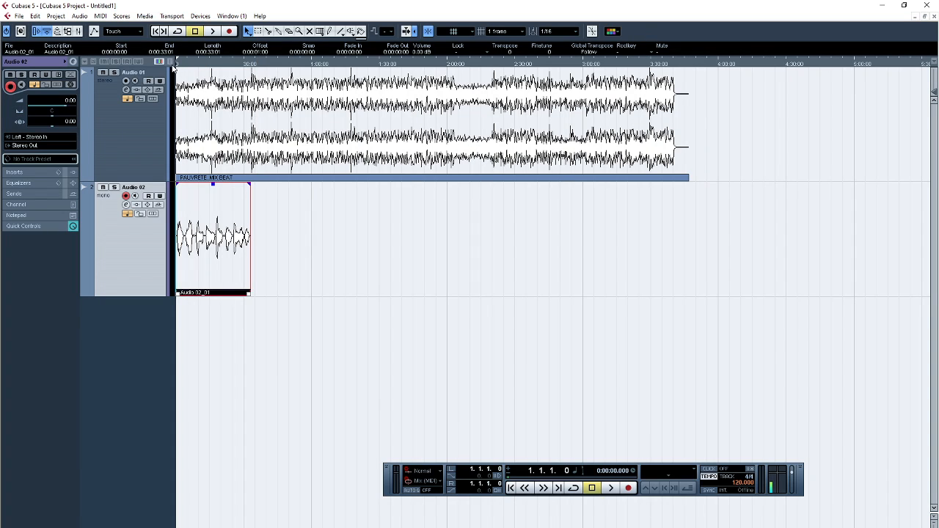
{"action": "right_click", "coordinate": [142, 339]}
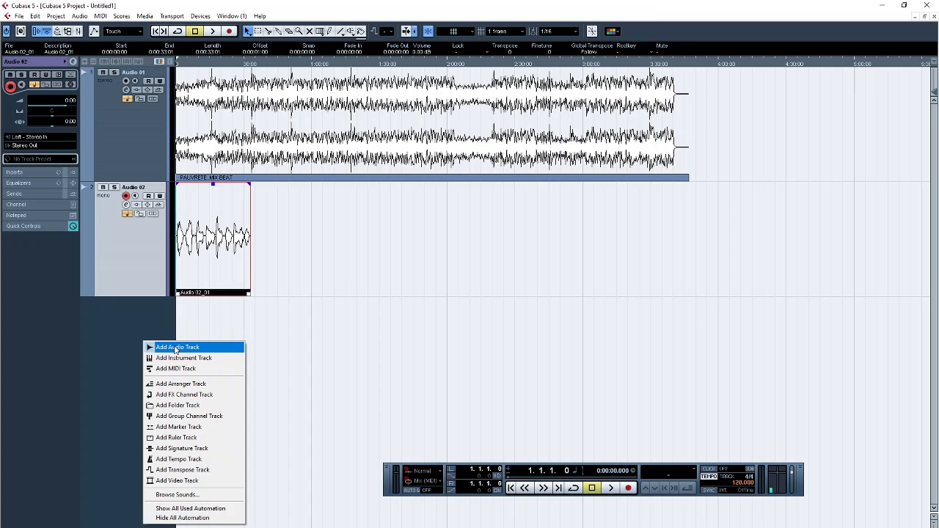
{"action": "left_click", "coordinate": [175, 347]}
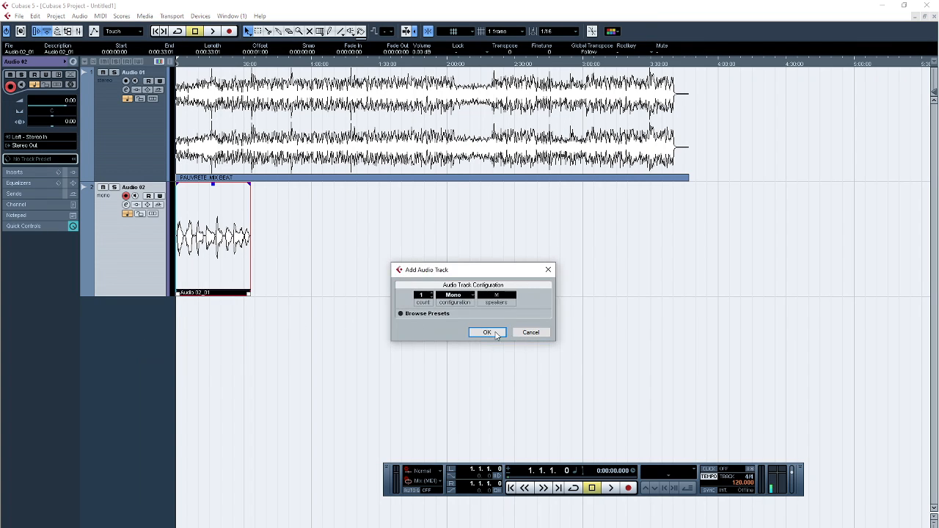
{"action": "left_click", "coordinate": [496, 334]}
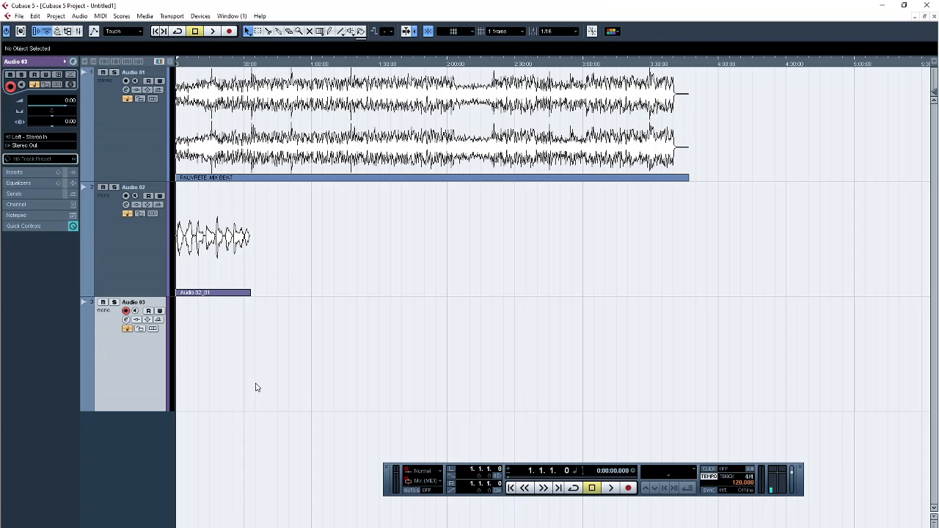
Step: Record a take of about 33 seconds on Audio 03 over the beat and first take, and play it back from the start
{"action": "left_click", "coordinate": [229, 31]}
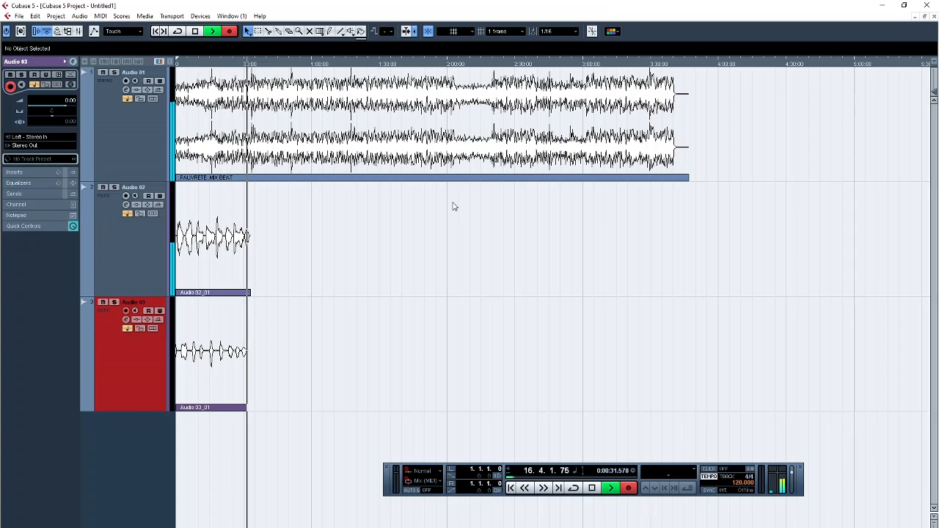
{"action": "key", "text": "space"}
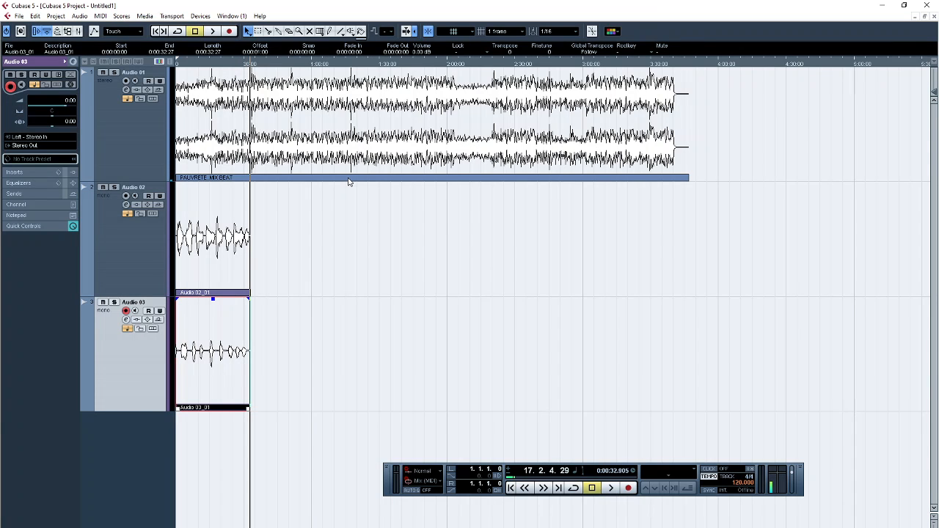
{"action": "left_click_drag", "start_coordinate": [182, 66], "coordinate": [170, 68]}
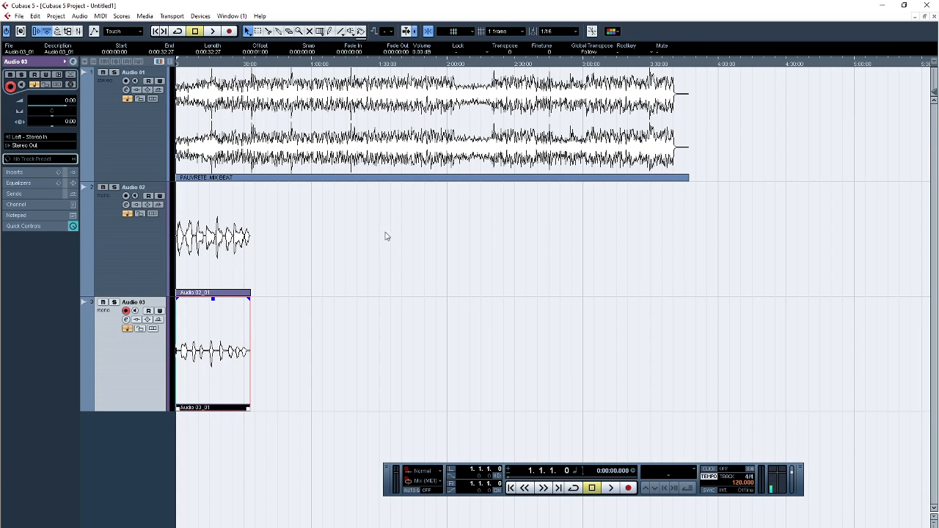
{"action": "key", "text": "space"}
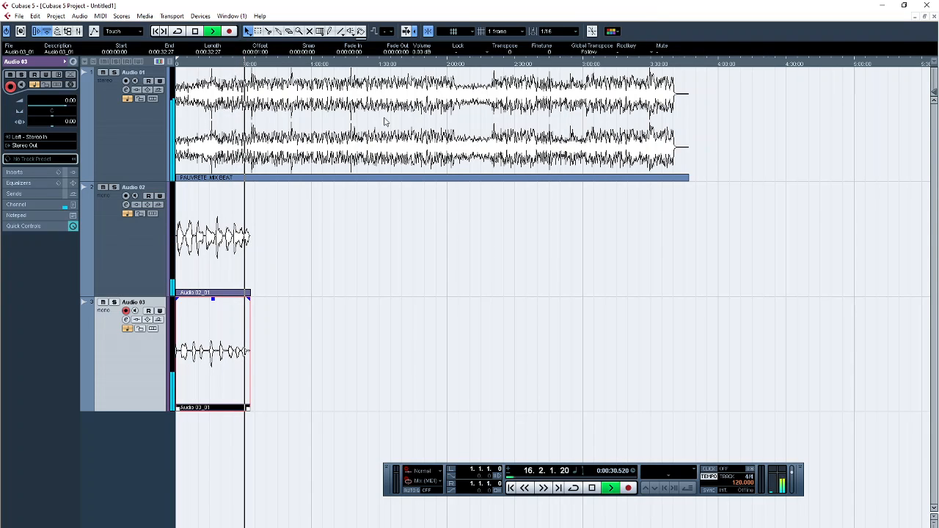
{"action": "key", "text": "space"}
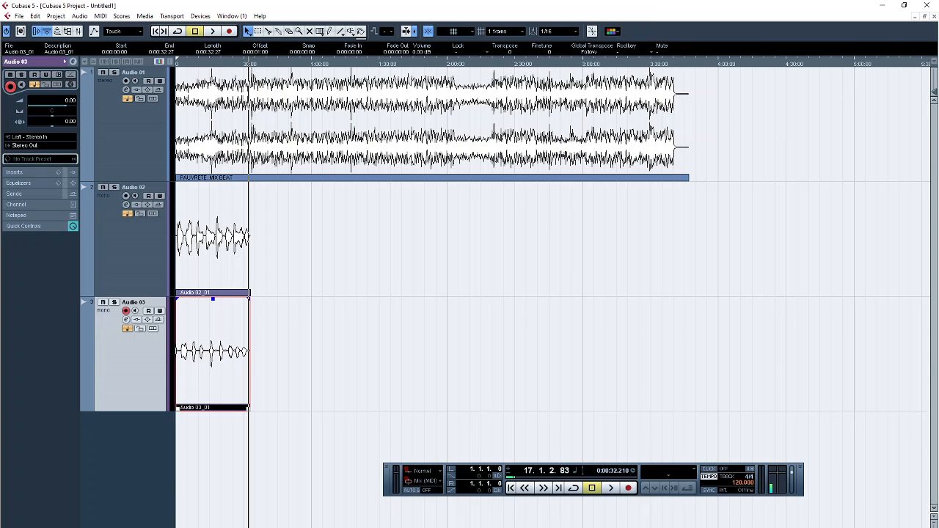
Step: Solo the Audio 02 track, listen to its take alone from near the start to about 18 seconds, and unsolo it
{"action": "key", "text": "h"}
{"action": "key", "text": "h"}
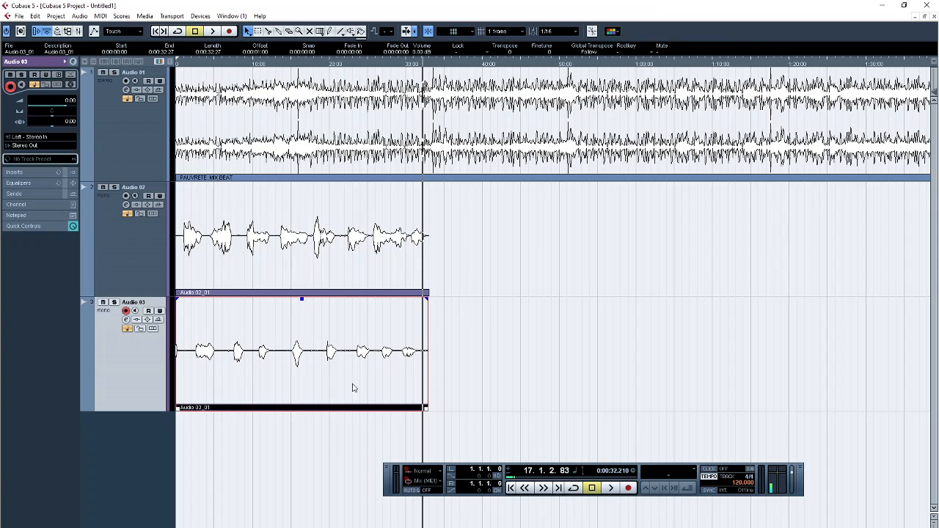
{"action": "left_click", "coordinate": [102, 302]}
{"action": "left_click", "coordinate": [183, 64]}
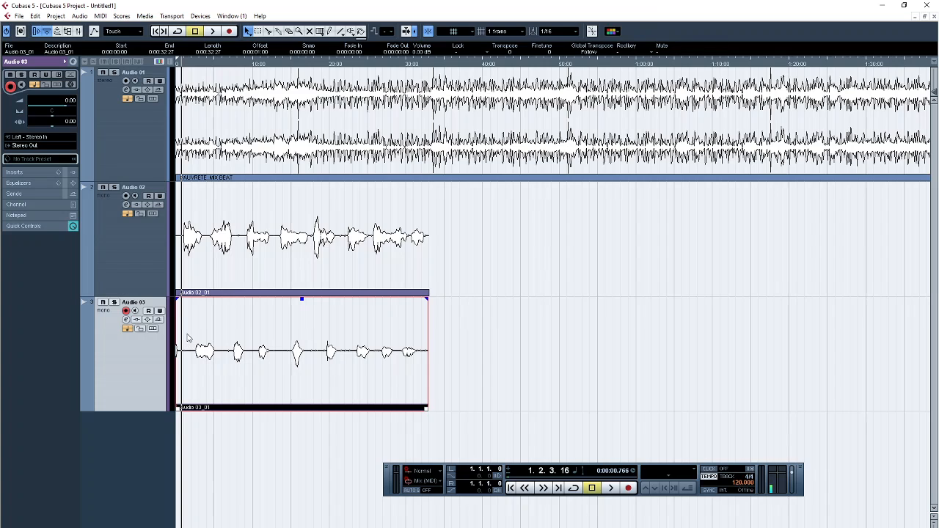
{"action": "left_click", "coordinate": [114, 189]}
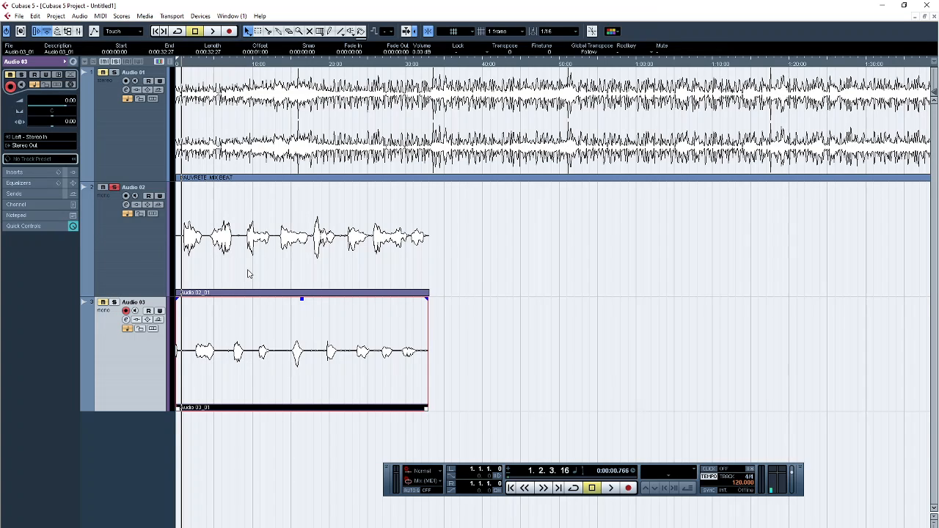
{"action": "key", "text": "space"}
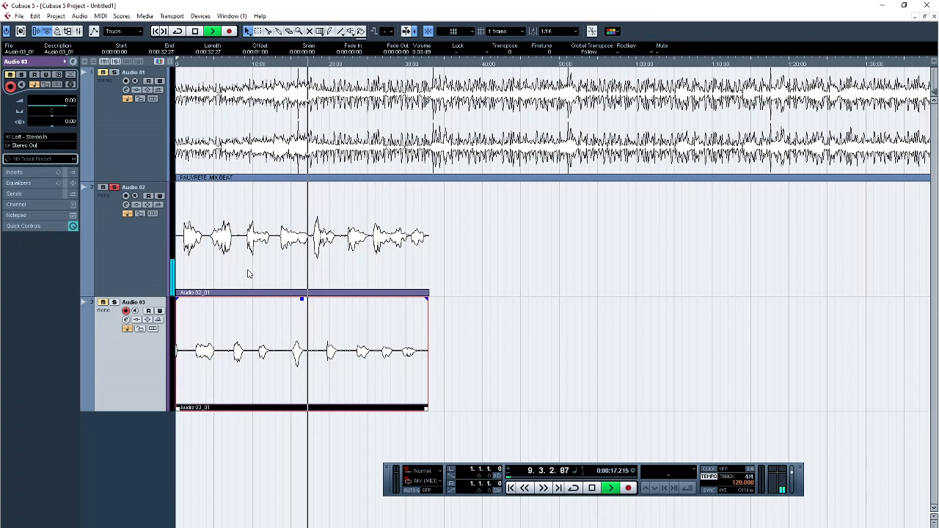
{"action": "key", "text": "space"}
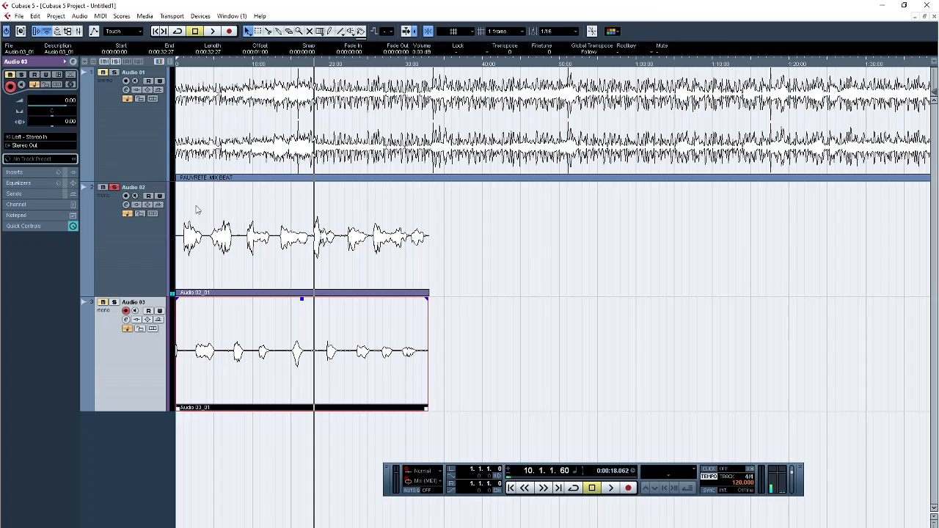
{"action": "left_click", "coordinate": [118, 189]}
Step: Show the insert slots of the Audio 02 track and return the project cursor to the start
{"action": "left_click", "coordinate": [151, 263]}
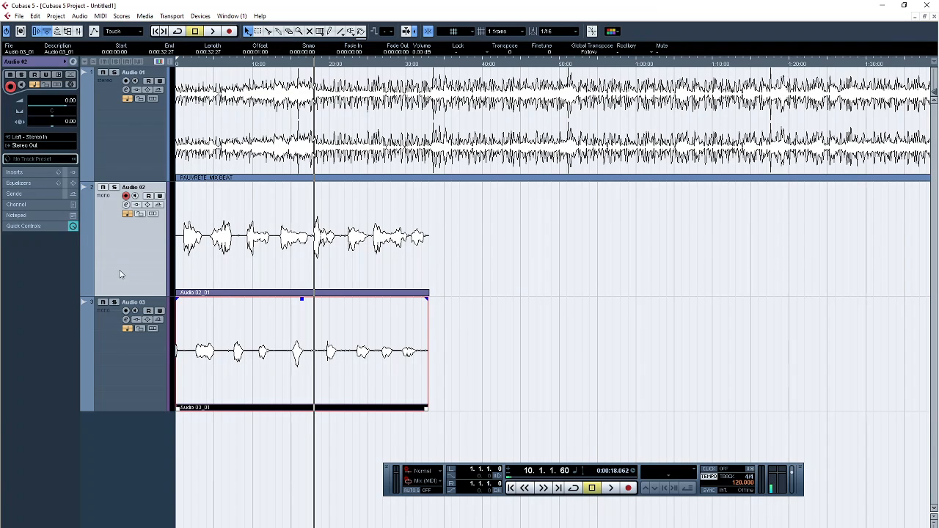
{"action": "left_click", "coordinate": [128, 348]}
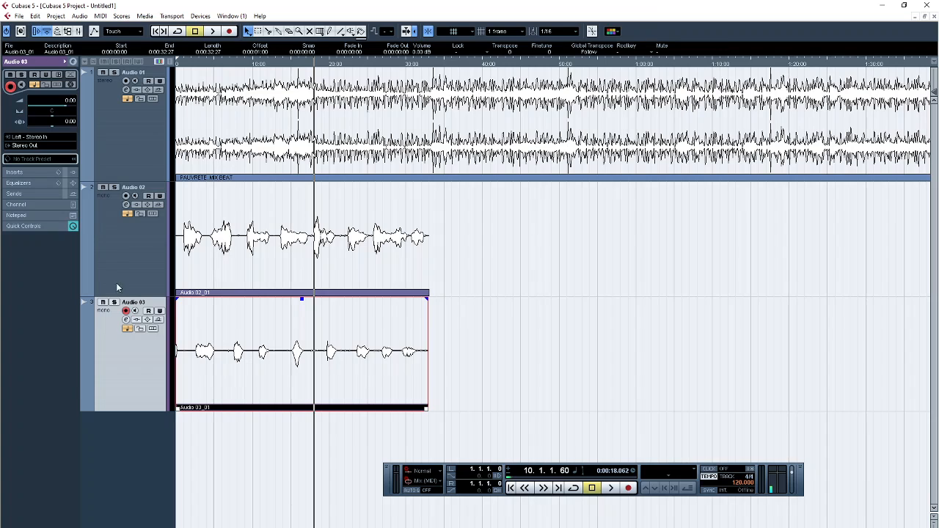
{"action": "left_click", "coordinate": [112, 196]}
{"action": "left_click", "coordinate": [116, 165]}
{"action": "left_click", "coordinate": [124, 251]}
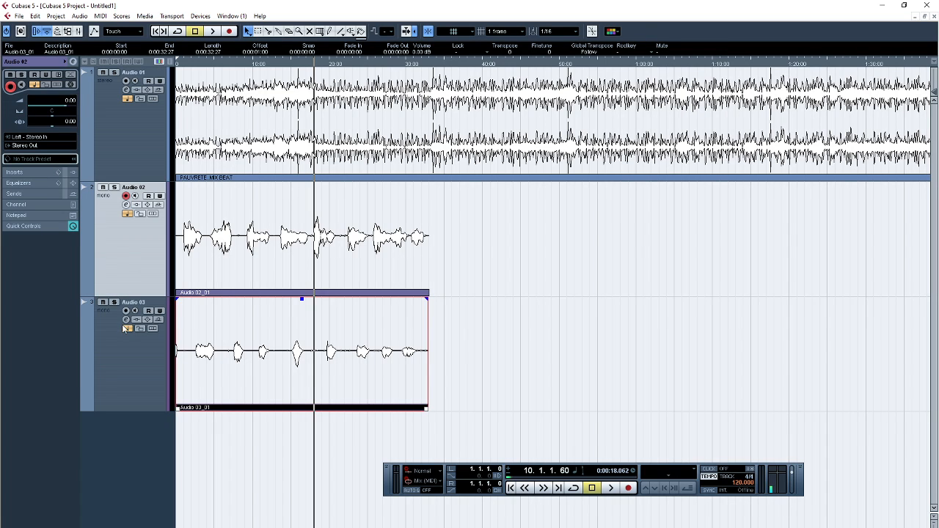
{"action": "left_click", "coordinate": [111, 373]}
{"action": "left_click", "coordinate": [128, 271]}
{"action": "left_click", "coordinate": [24, 173]}
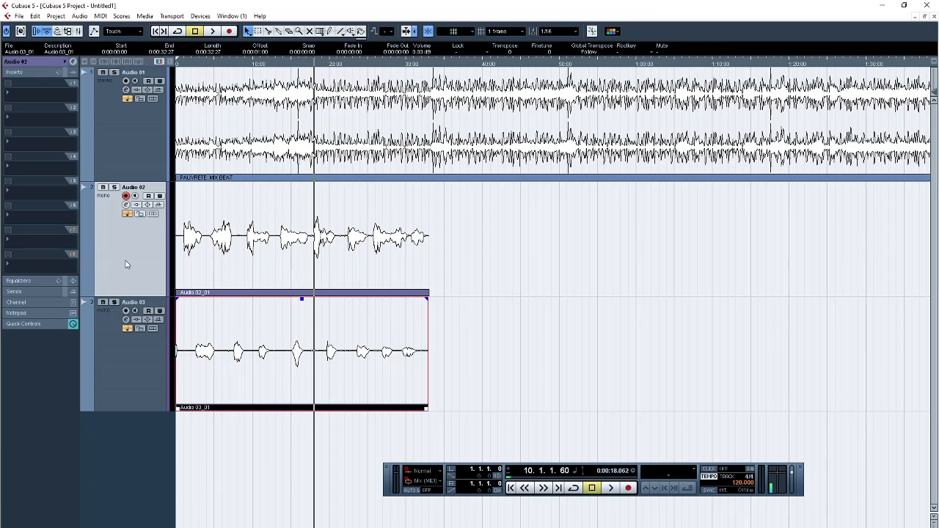
{"action": "left_click_drag", "start_coordinate": [229, 63], "coordinate": [176, 64]}
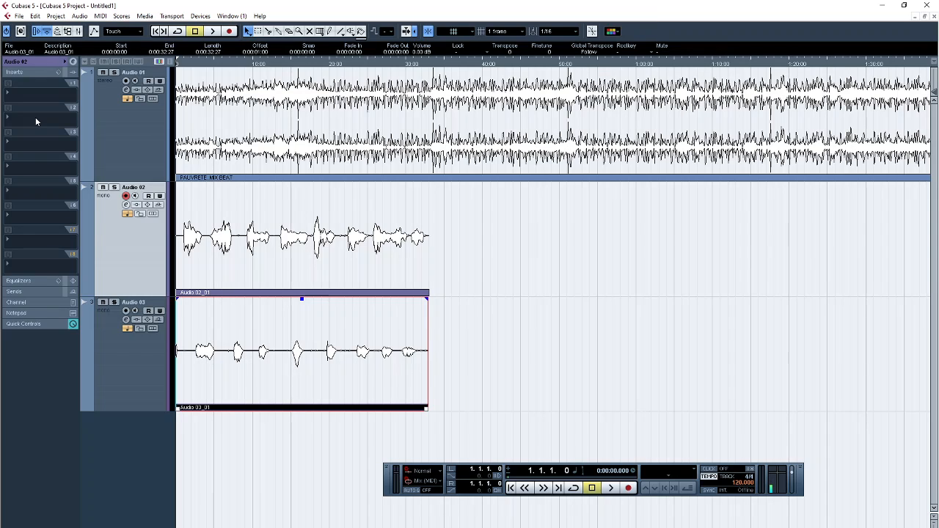
Step: Load the CLA-2A Stereo compressor into the third insert slot of Audio 02 and set its Analog option to Off
{"action": "left_click", "coordinate": [8, 143]}
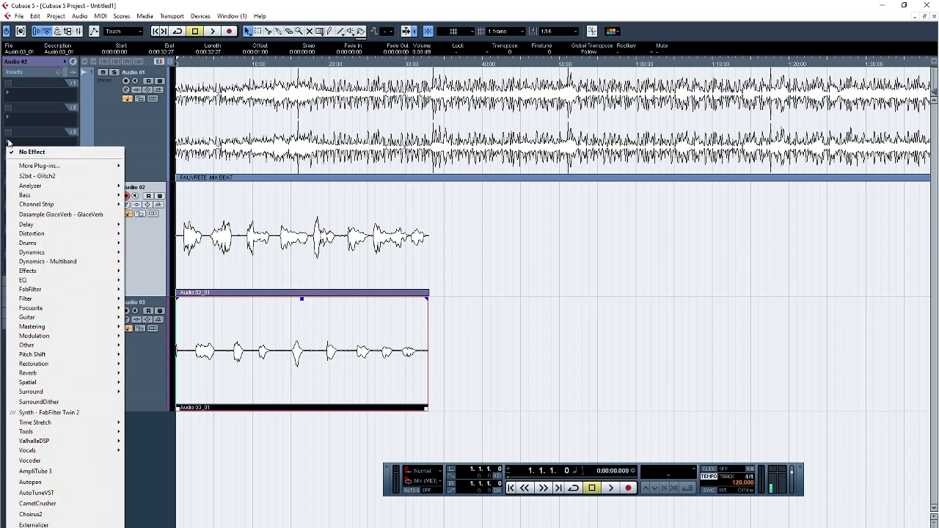
{"action": "left_click", "coordinate": [8, 144]}
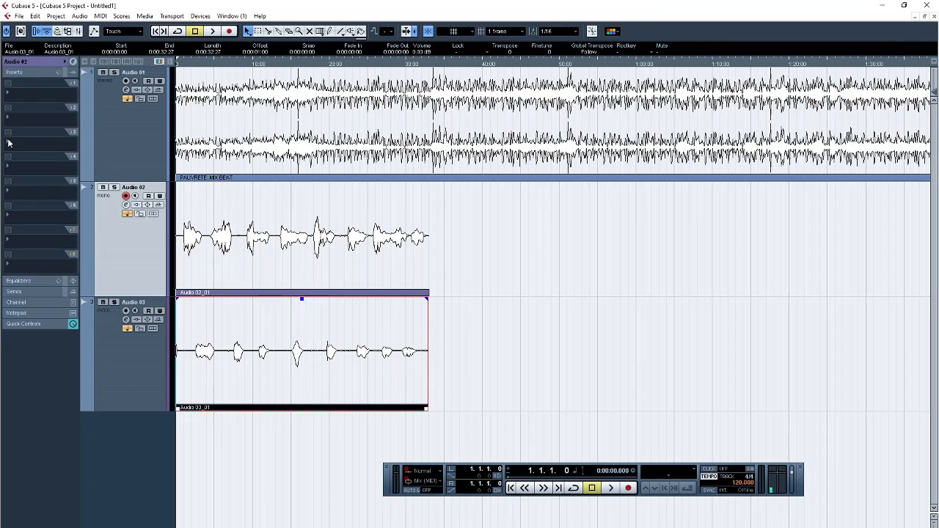
{"action": "left_click", "coordinate": [8, 143]}
{"action": "left_click", "coordinate": [8, 143]}
{"action": "left_click", "coordinate": [8, 143]}
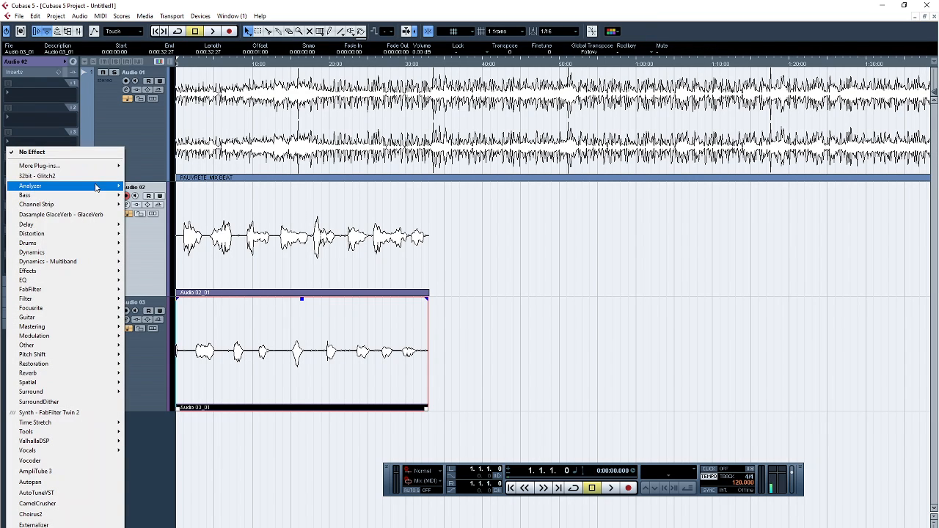
{"action": "mouse_move", "coordinate": [75, 254]}
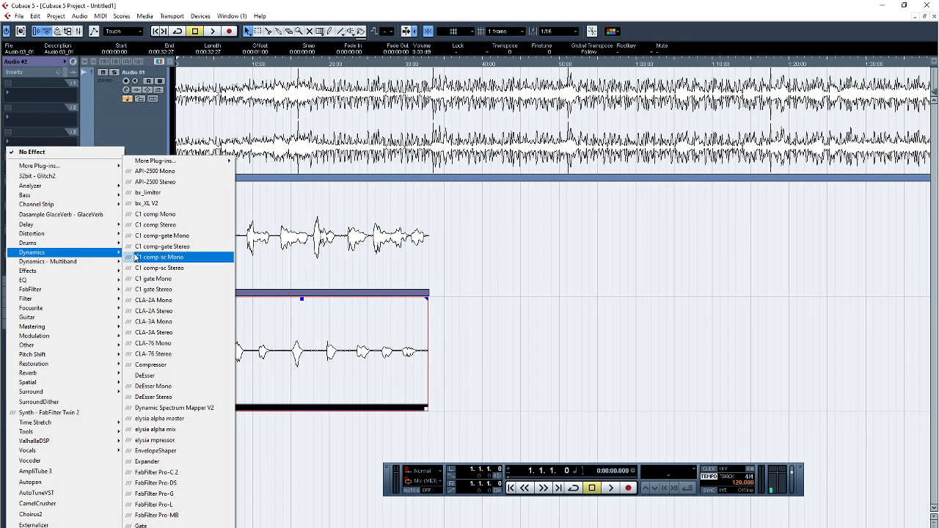
{"action": "left_click", "coordinate": [159, 311]}
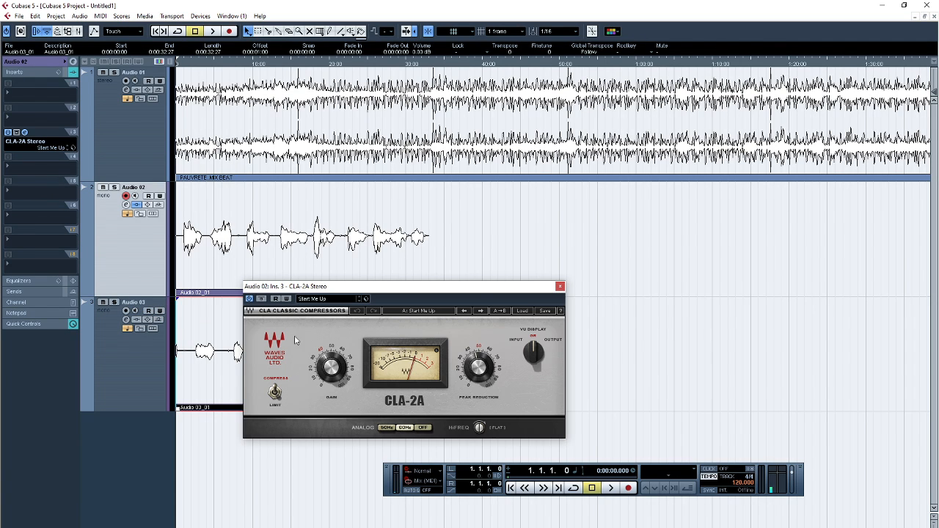
{"action": "left_click", "coordinate": [427, 427]}
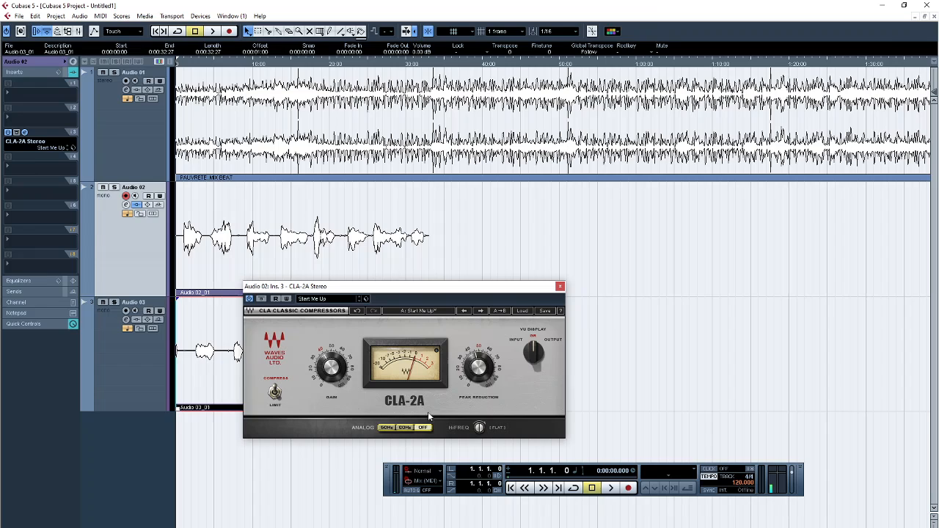
{"action": "left_click", "coordinate": [559, 286]}
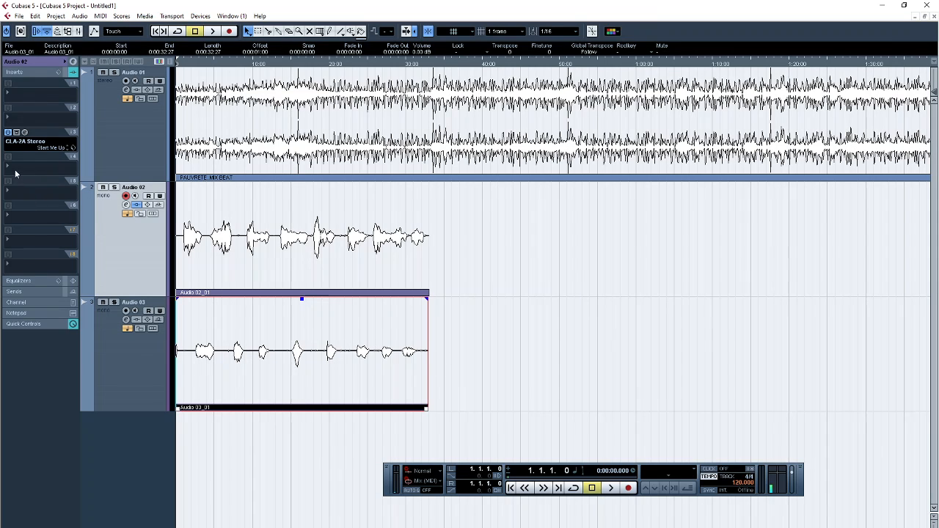
Step: Load the CLA-3A Stereo compressor into the fourth insert slot of Audio 02, with Analog set to Off and Gain to about 4.1
{"action": "left_click", "coordinate": [12, 168]}
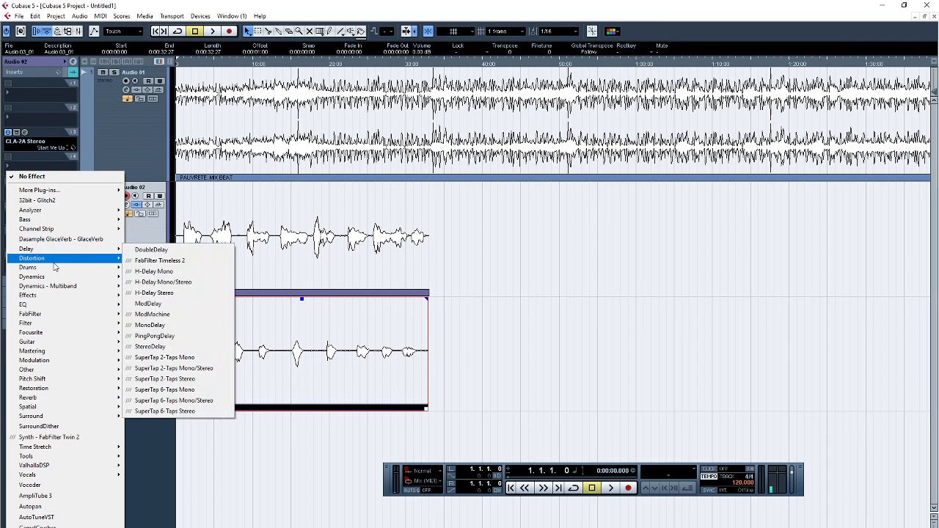
{"action": "mouse_move", "coordinate": [53, 286]}
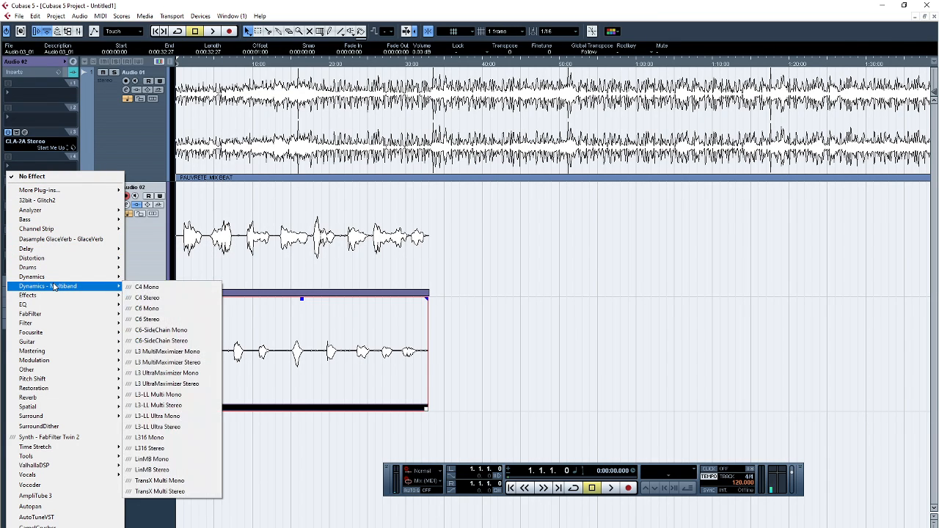
{"action": "mouse_move", "coordinate": [53, 267]}
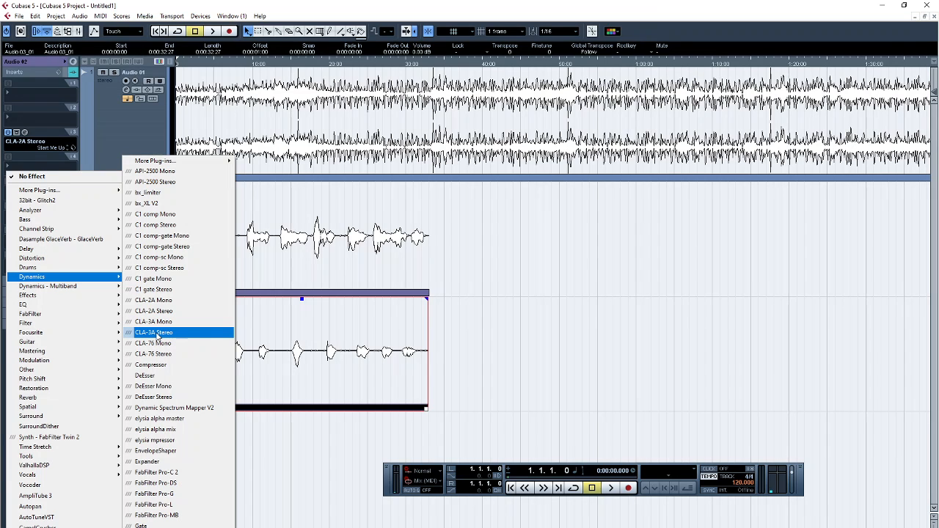
{"action": "left_click", "coordinate": [155, 335]}
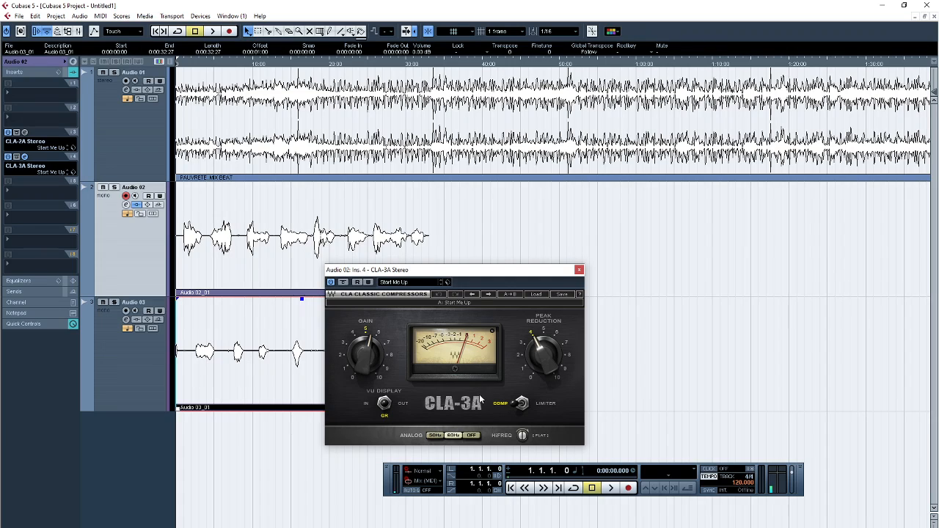
{"action": "left_click", "coordinate": [474, 436]}
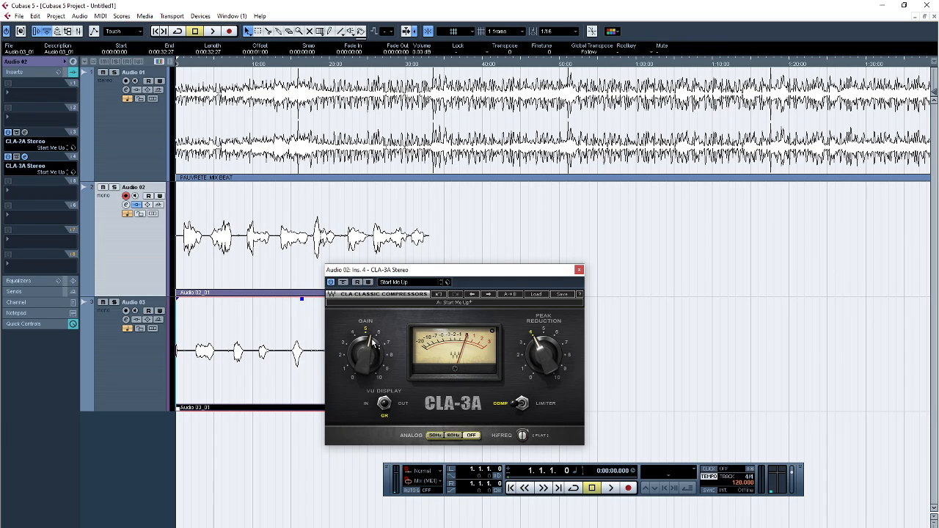
{"action": "left_click_drag", "start_coordinate": [374, 342], "coordinate": [374, 357]}
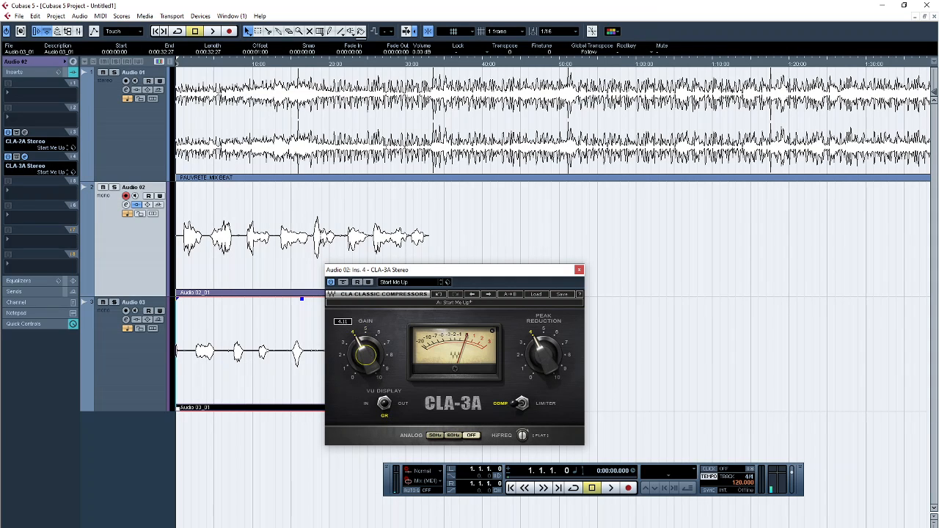
{"action": "left_click", "coordinate": [579, 270]}
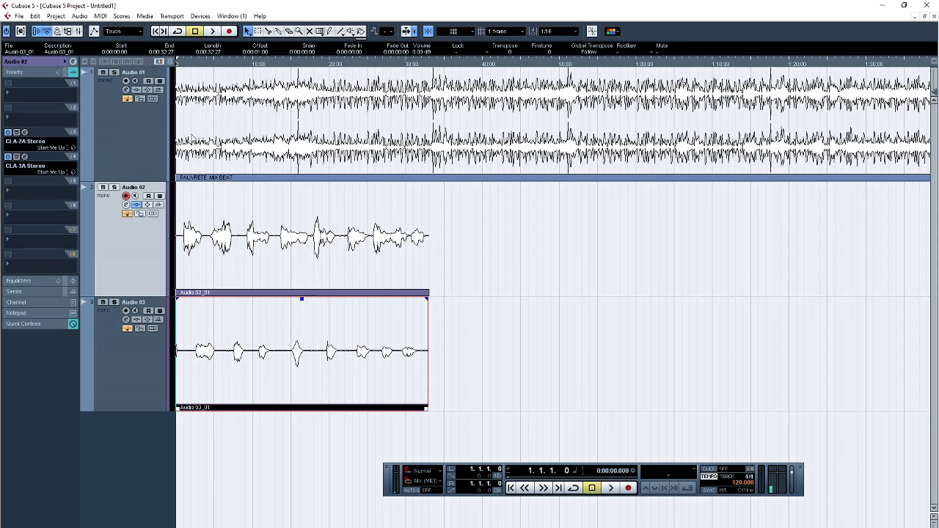
Step: Deactivate all inserts on Audio 02, mute Audio 03, listen to about 12 seconds of the mix, and return the cursor to the start
{"action": "left_click", "coordinate": [8, 134]}
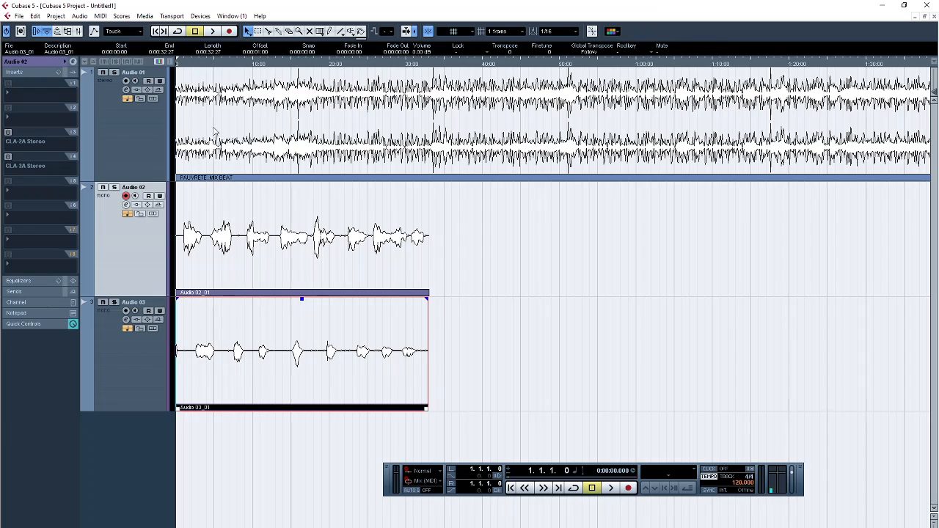
{"action": "left_click", "coordinate": [104, 304]}
{"action": "key", "text": "space"}
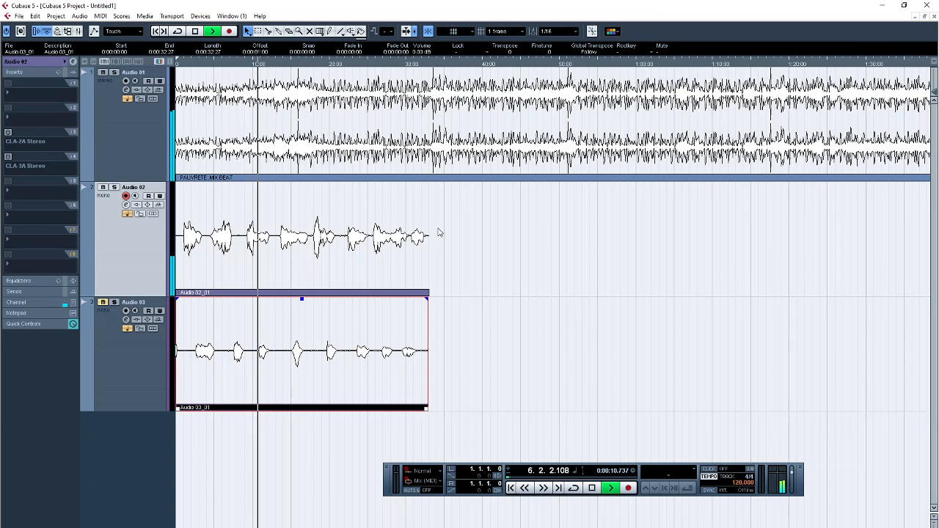
{"action": "key", "text": "space"}
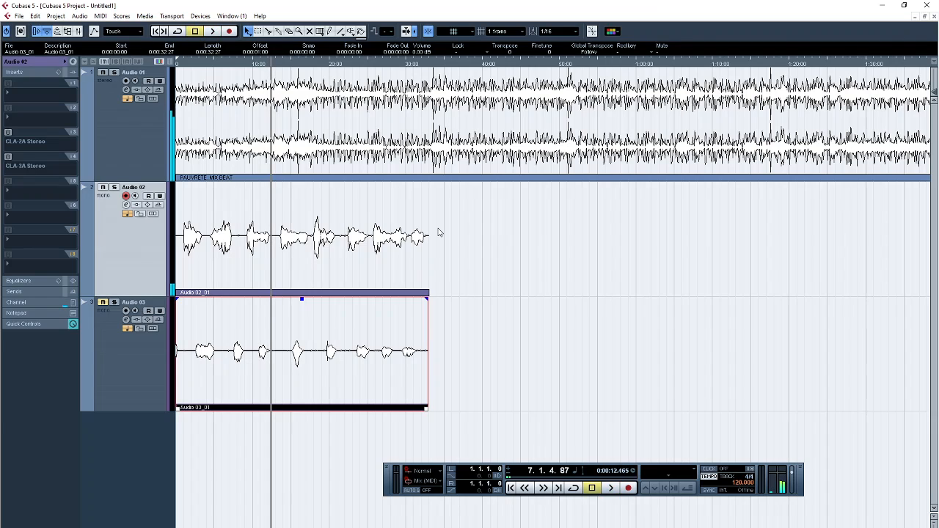
{"action": "key", "text": "Home"}
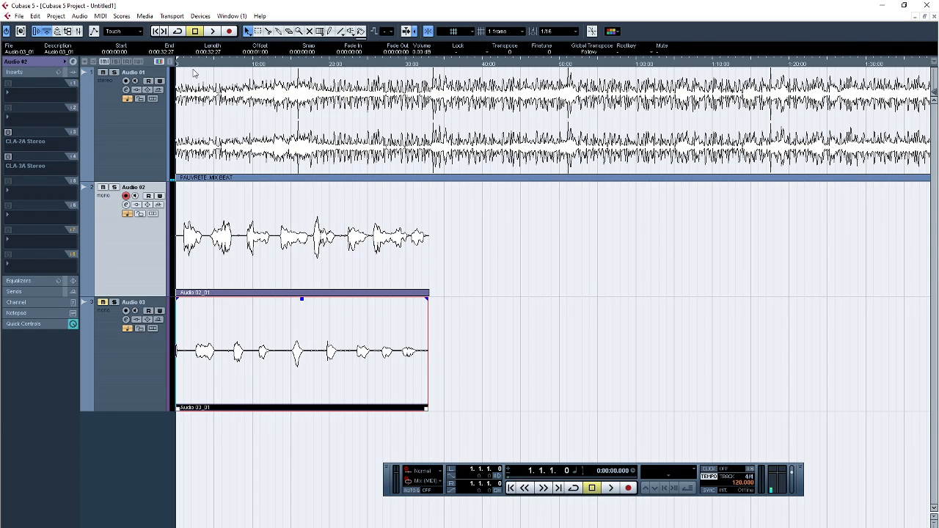
Step: Reactivate the CLA-2A and CLA-3A inserts on Audio 02, listen to about 7 seconds, and return the cursor to the start
{"action": "mouse_move", "coordinate": [9, 137]}
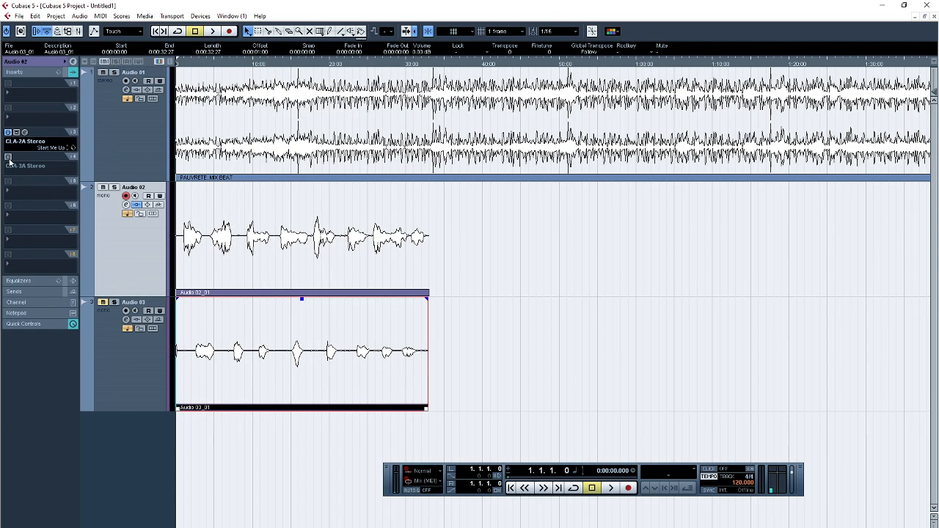
{"action": "left_click", "coordinate": [9, 157]}
{"action": "key", "text": "space"}
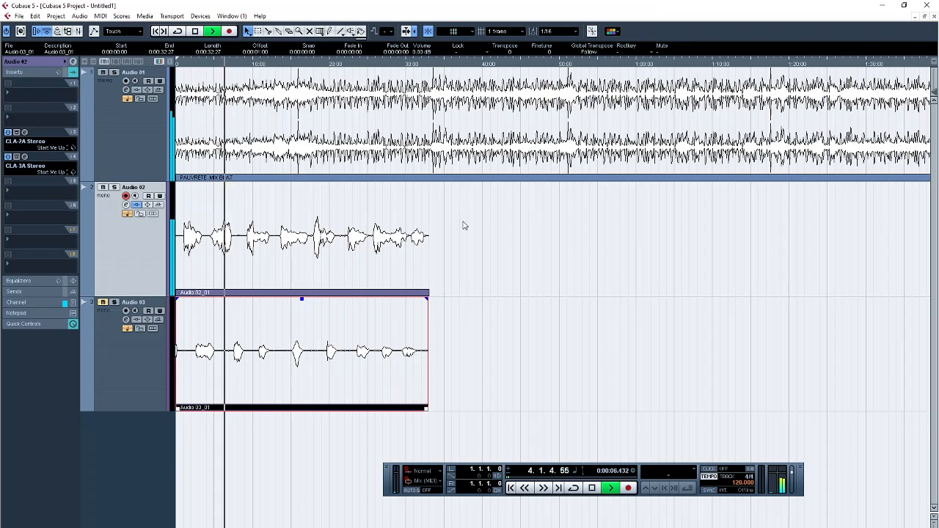
{"action": "key", "text": "space"}
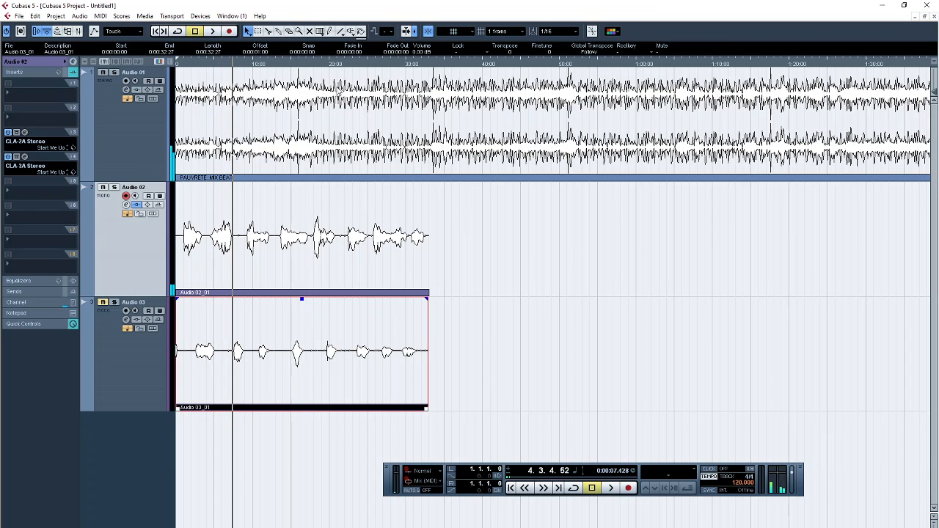
{"action": "left_click", "coordinate": [176, 65]}
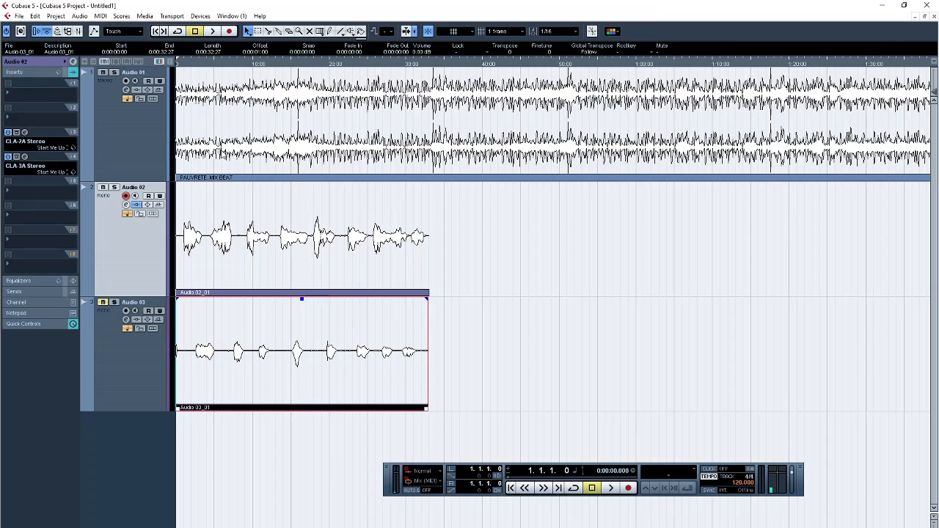
Step: Load Auto-Tune 8.1 into the first insert slot of Audio 02 and set its scale to Major
{"action": "left_click", "coordinate": [11, 96]}
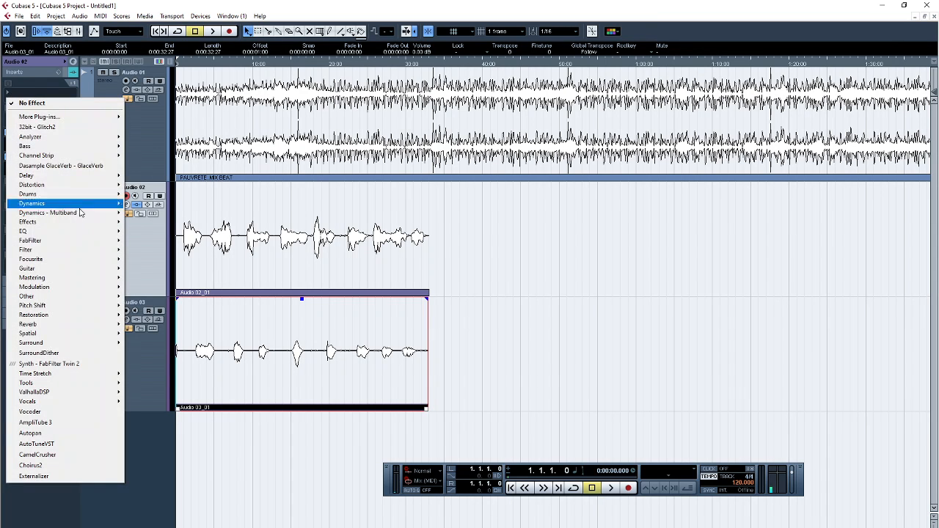
{"action": "mouse_move", "coordinate": [85, 382]}
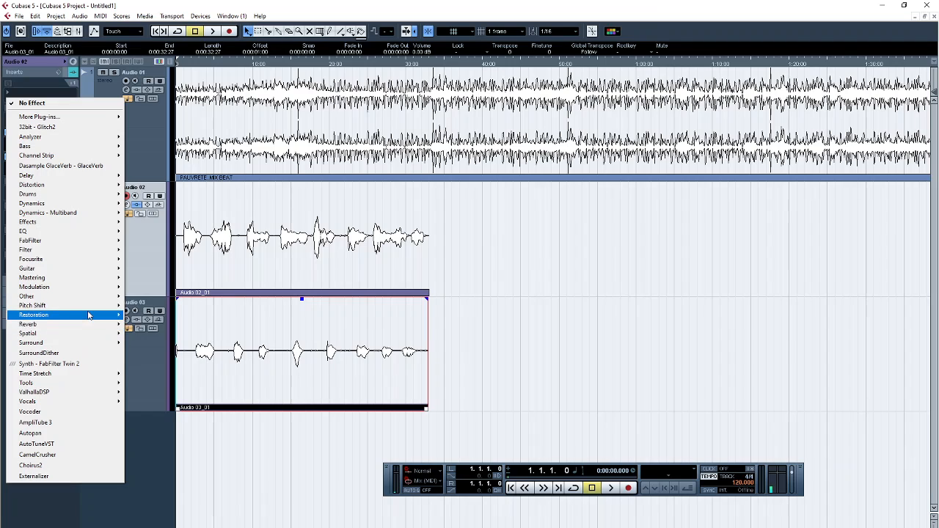
{"action": "mouse_move", "coordinate": [90, 308]}
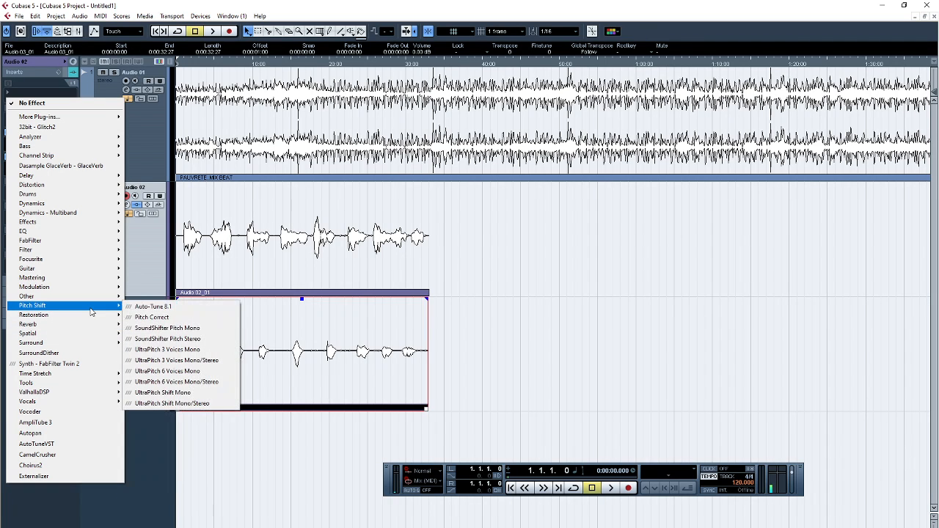
{"action": "left_click", "coordinate": [153, 307]}
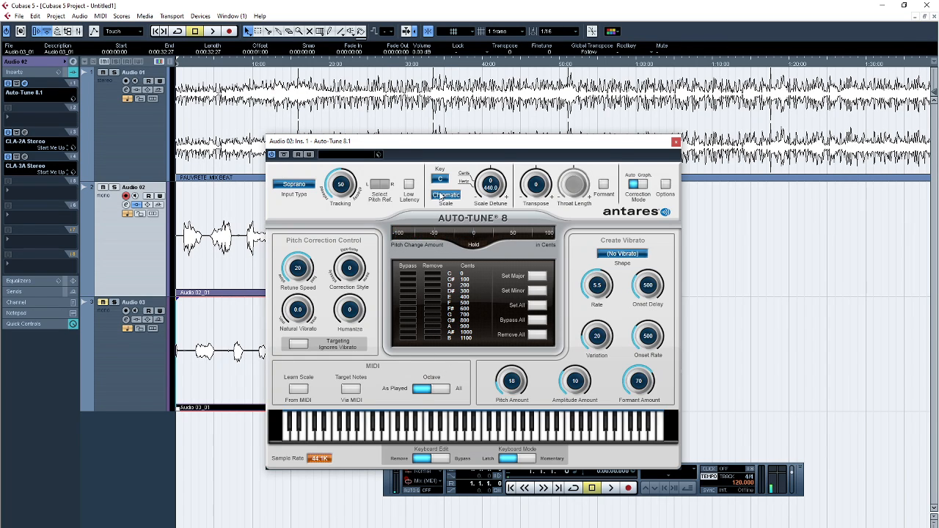
{"action": "left_click", "coordinate": [444, 195]}
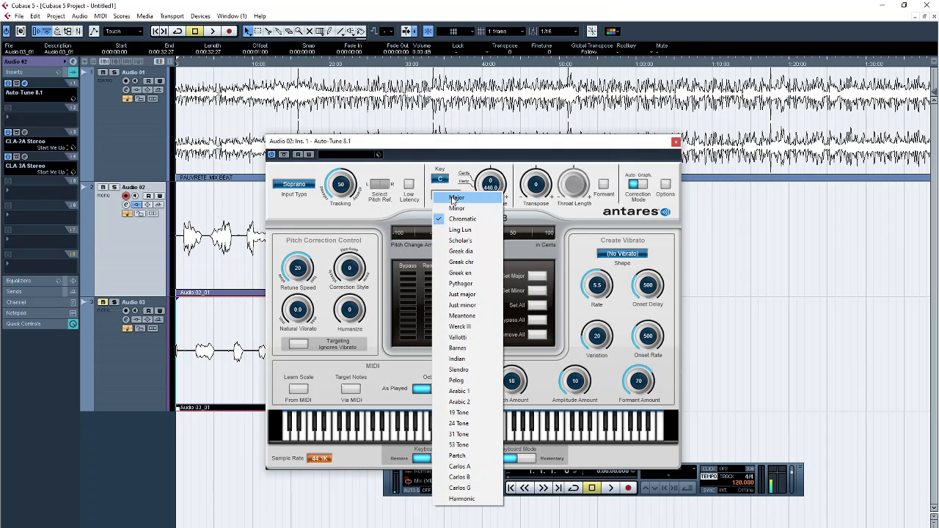
{"action": "left_click", "coordinate": [455, 198]}
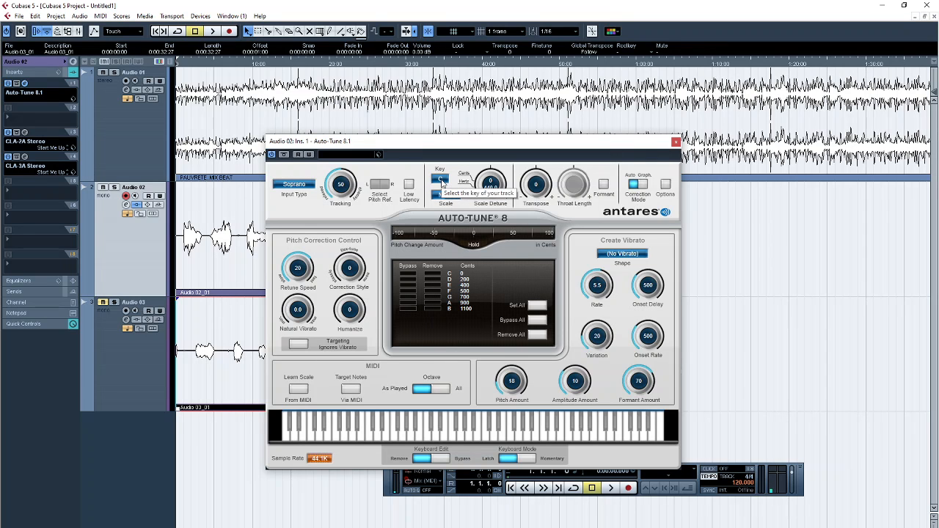
{"action": "left_click_drag", "start_coordinate": [441, 150], "coordinate": [652, 116]}
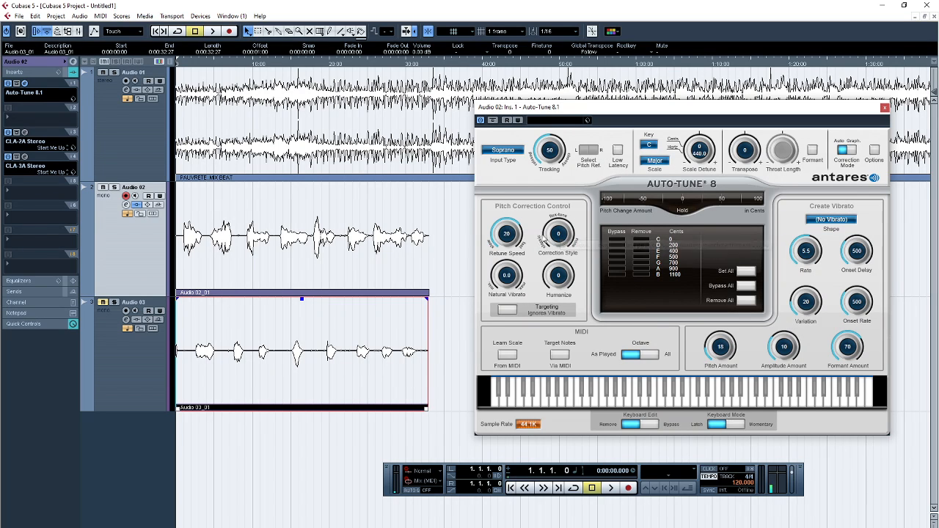
Step: Set Auto-Tune's Retune Speed to 2, vibrato Rate to 0.1 and Amplitude Amount to 30, and lower Onset Delay, Variation and Onset Rate fully
{"action": "left_click_drag", "start_coordinate": [518, 234], "coordinate": [521, 214]}
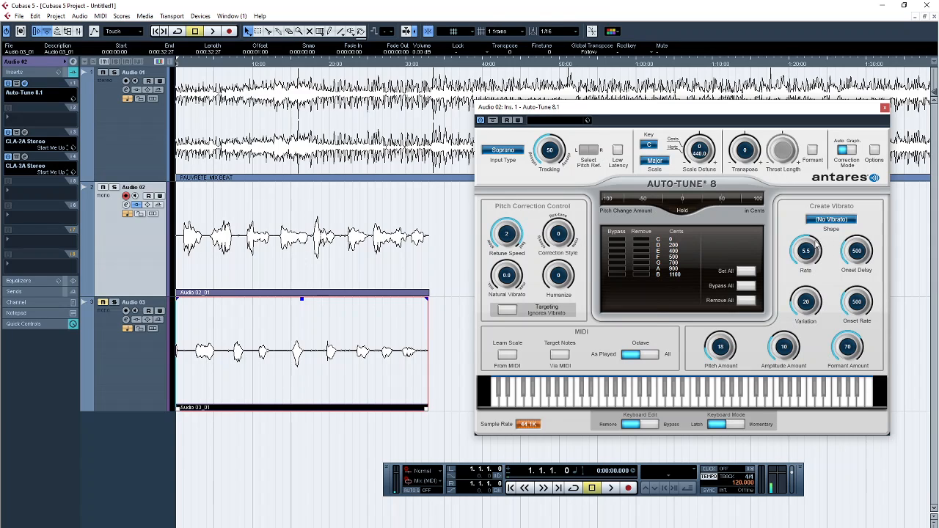
{"action": "left_click_drag", "start_coordinate": [815, 244], "coordinate": [816, 372]}
{"action": "left_click_drag", "start_coordinate": [862, 251], "coordinate": [850, 334]}
{"action": "left_click_drag", "start_coordinate": [797, 302], "coordinate": [766, 235]}
Step: Audition Auto-Tune keys during playback, trying Db and settling on D, and return the cursor to the start
{"action": "key", "text": "space"}
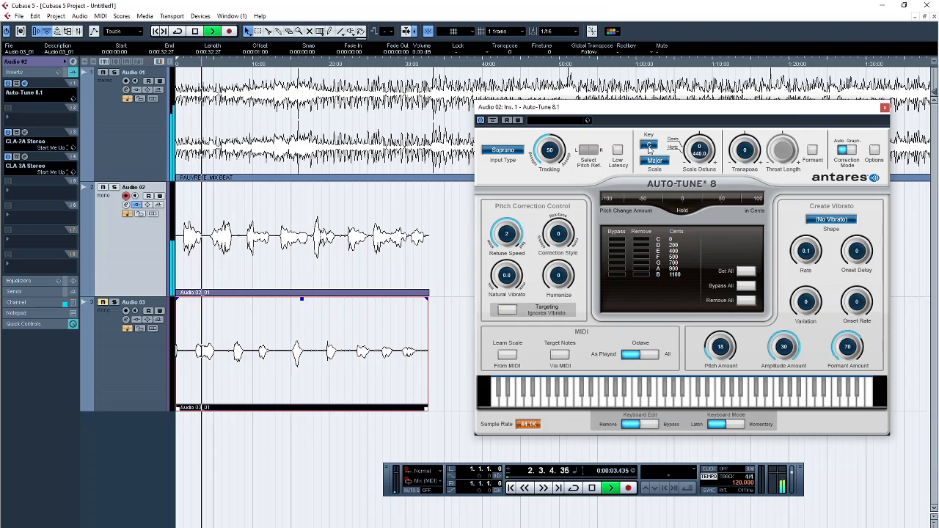
{"action": "left_click", "coordinate": [650, 147]}
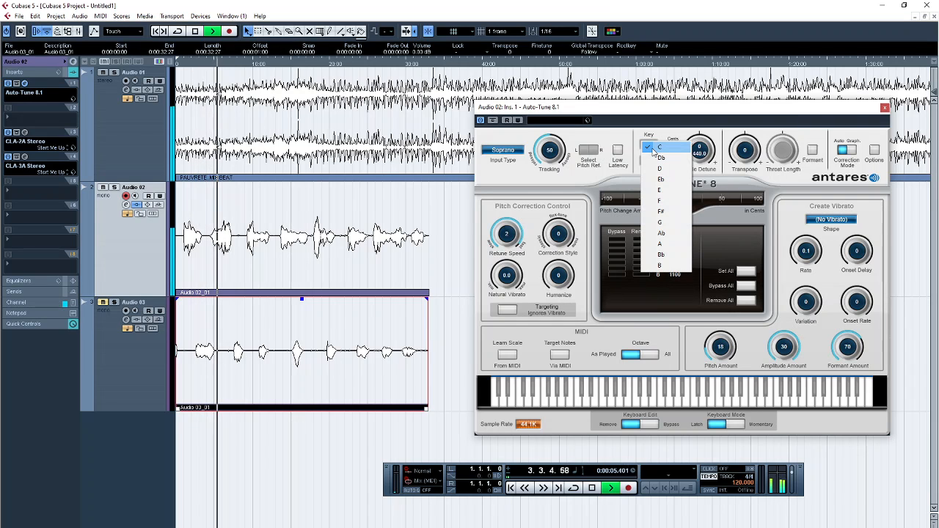
{"action": "left_click", "coordinate": [660, 158]}
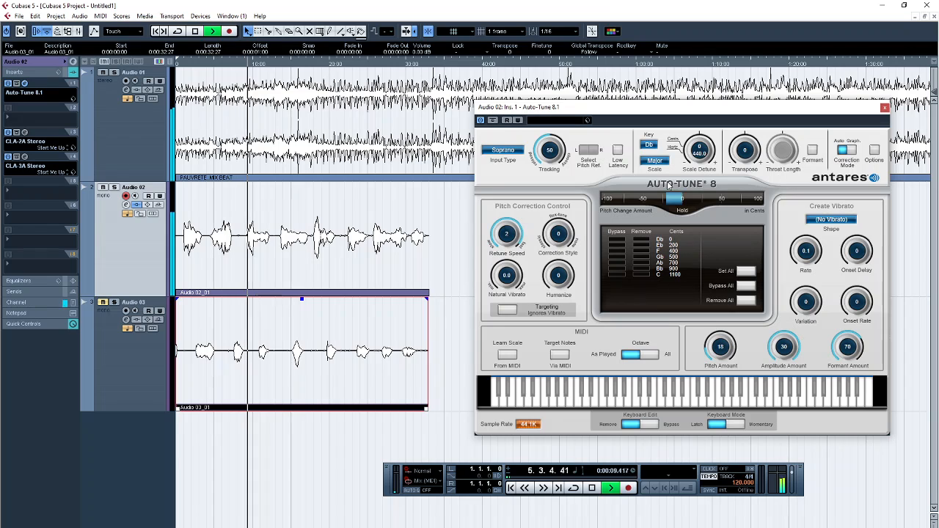
{"action": "left_click", "coordinate": [649, 145]}
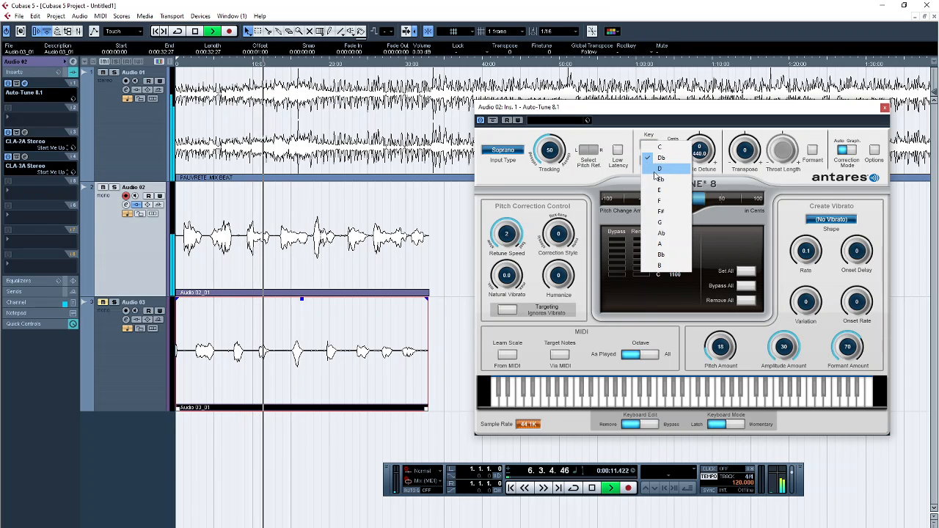
{"action": "left_click", "coordinate": [657, 170]}
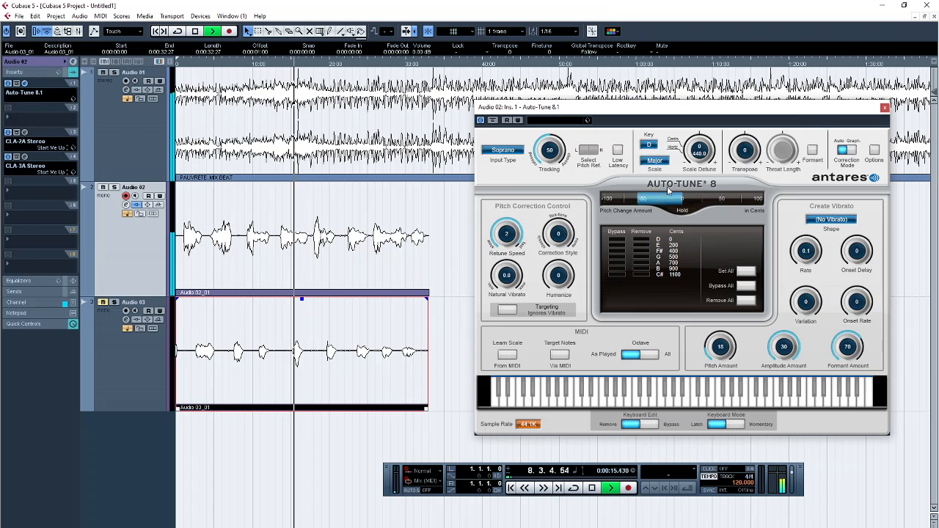
{"action": "key", "text": "space"}
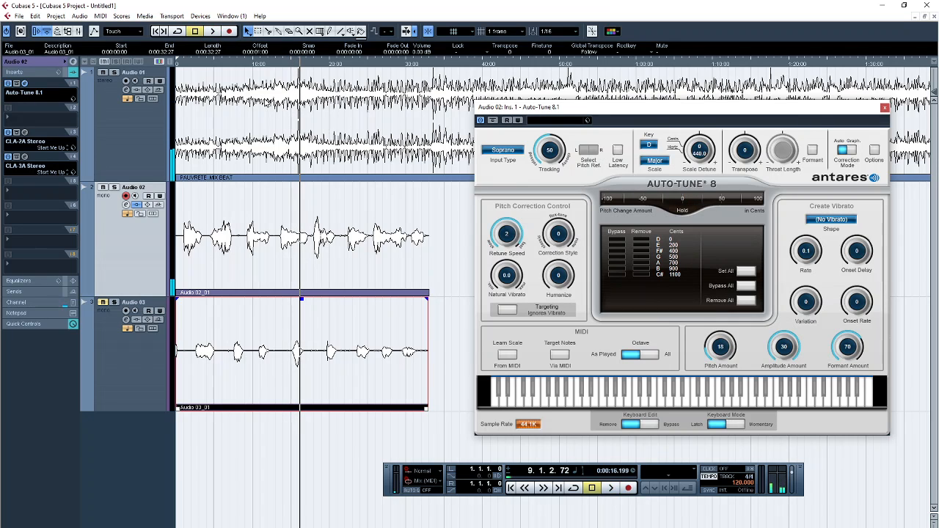
{"action": "key", "text": "Home"}
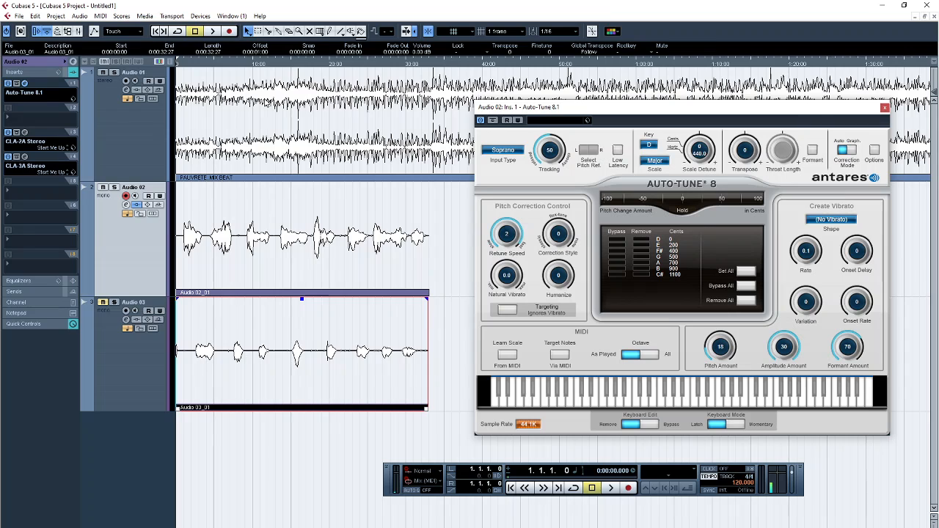
Step: Listen to the first 12 seconds or so with Auto-Tune in D Major, and close the plug-in window
{"action": "key", "text": "space"}
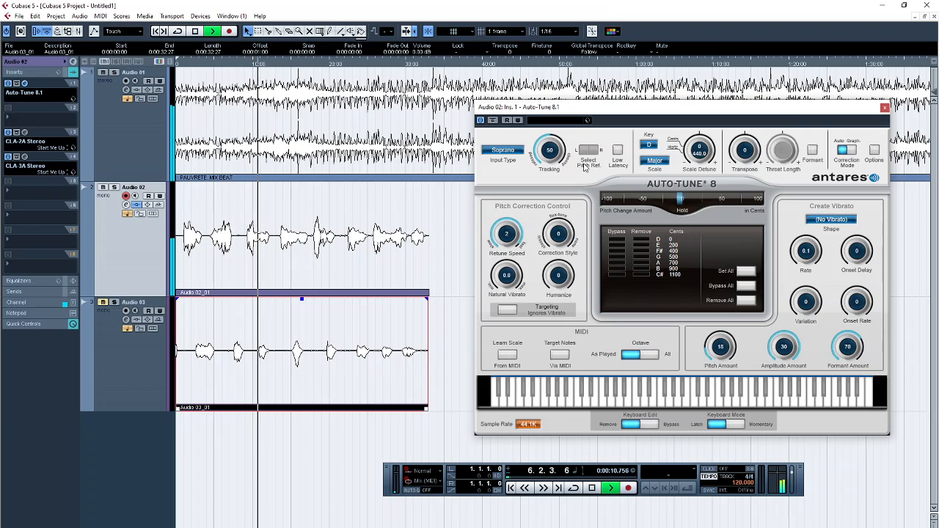
{"action": "key", "text": "space"}
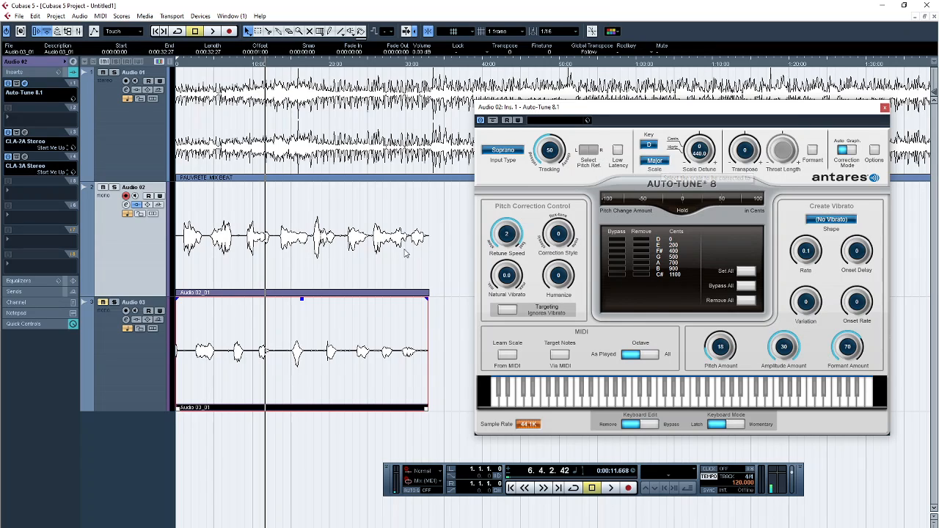
{"action": "left_click", "coordinate": [885, 108]}
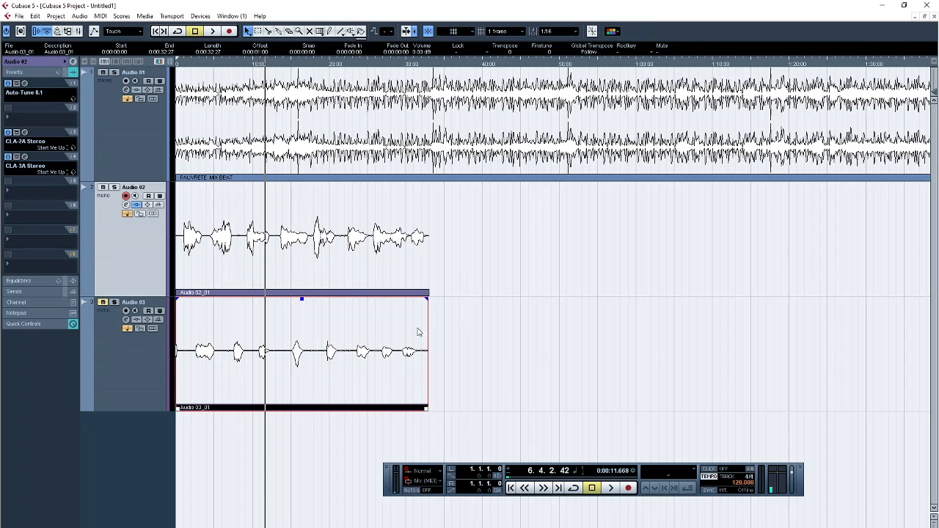
Step: Load FabFilter Pro-Q 2 into the second insert slot of Audio 02, apply its Vocal preset, and close the plug-in window
{"action": "left_click", "coordinate": [14, 119]}
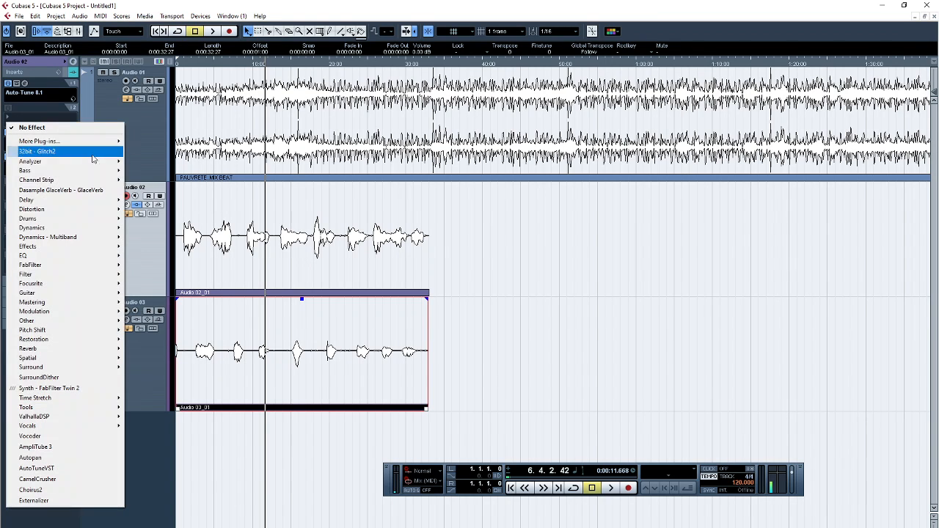
{"action": "mouse_move", "coordinate": [73, 255]}
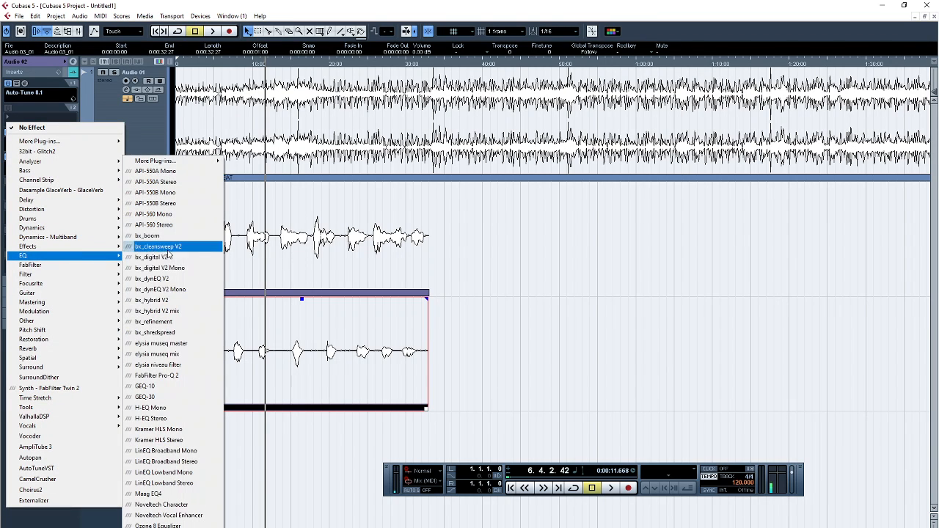
{"action": "left_click", "coordinate": [177, 376]}
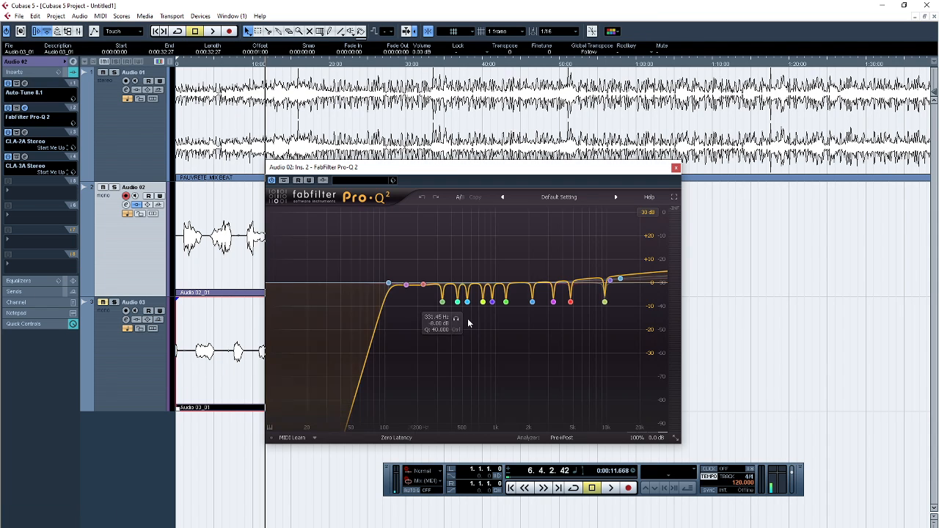
{"action": "left_click", "coordinate": [581, 200]}
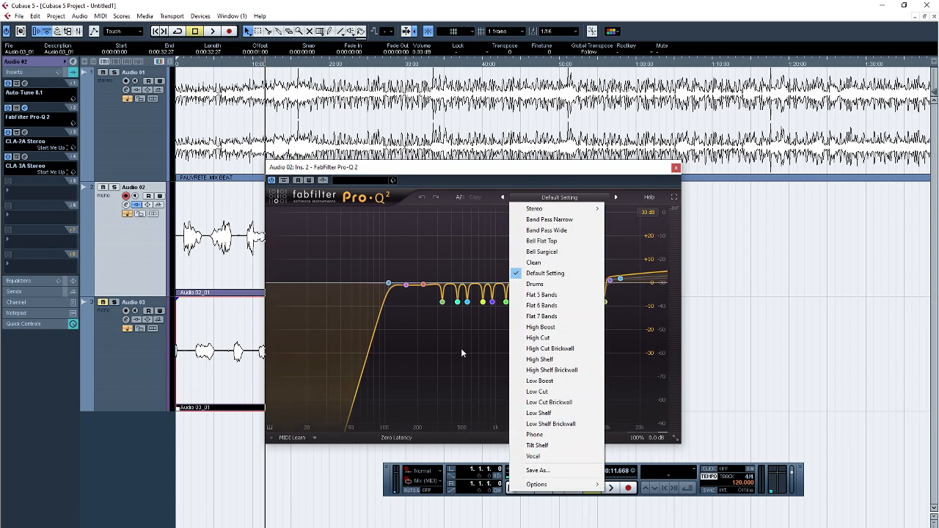
{"action": "left_click", "coordinate": [545, 457]}
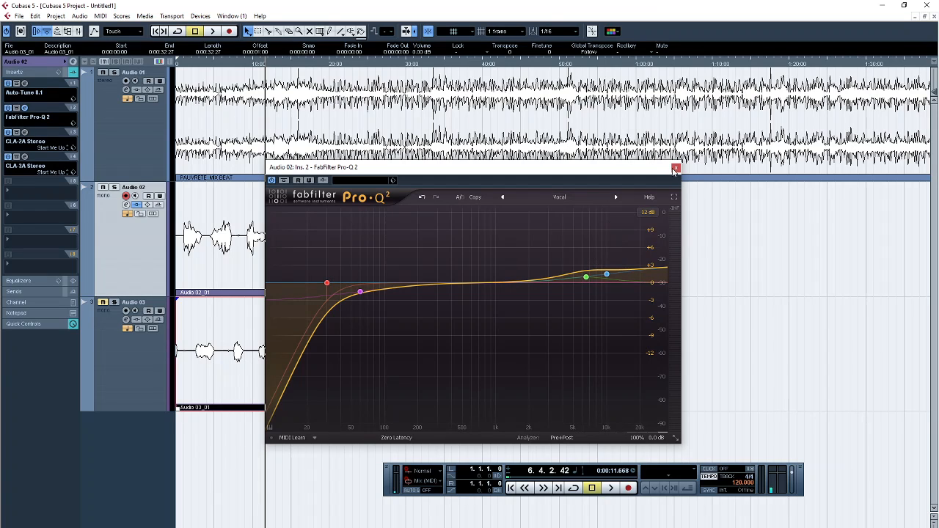
{"action": "left_click", "coordinate": [676, 169]}
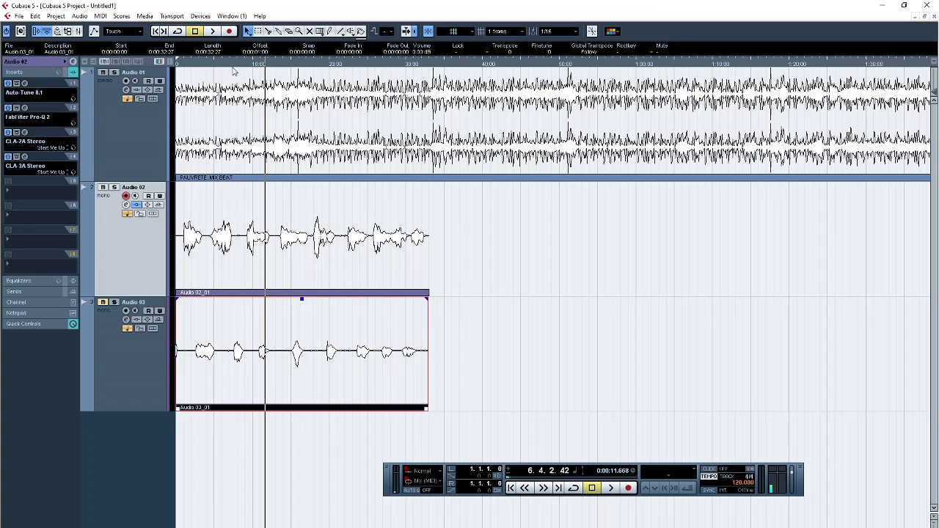
Step: Deactivate the FabFilter Pro-Q 2 insert and listen to the mix without it from about 1 second to 3 seconds
{"action": "left_click_drag", "start_coordinate": [196, 64], "coordinate": [184, 64]}
{"action": "left_click", "coordinate": [9, 108]}
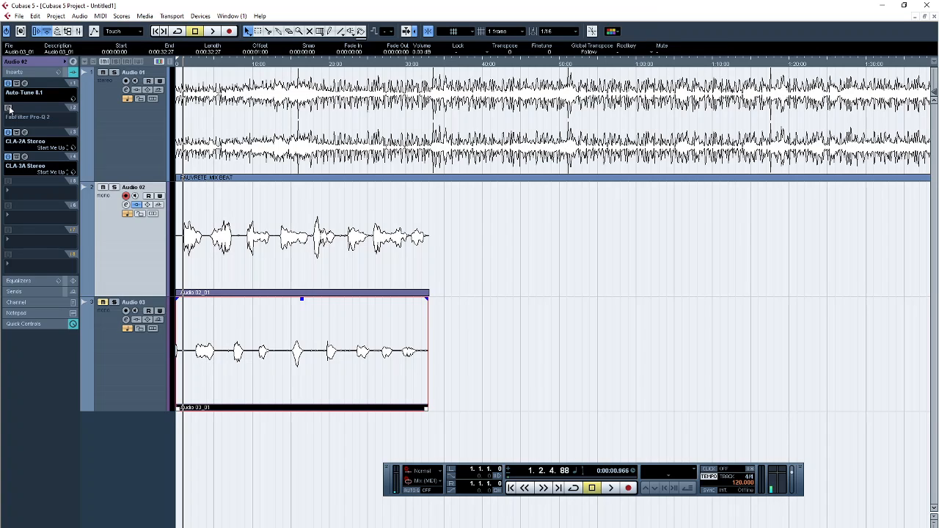
{"action": "key", "text": "space"}
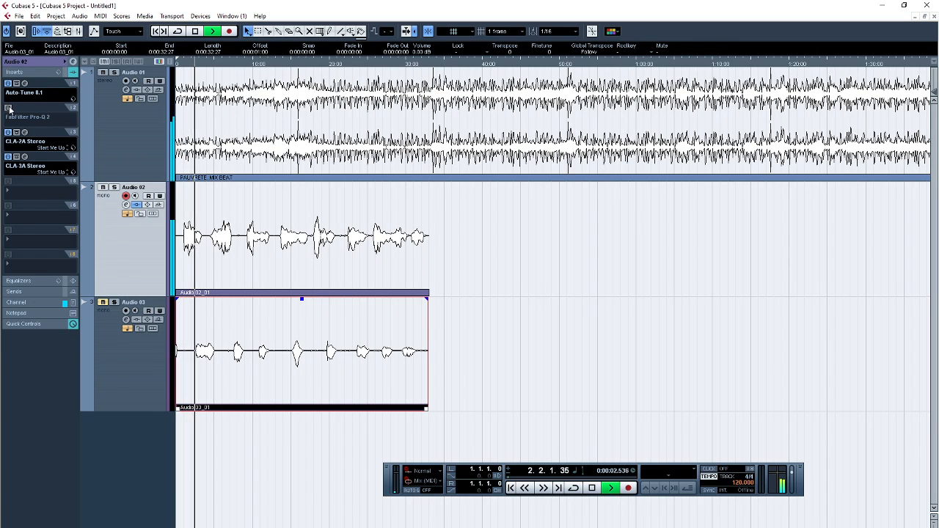
{"action": "key", "text": "space"}
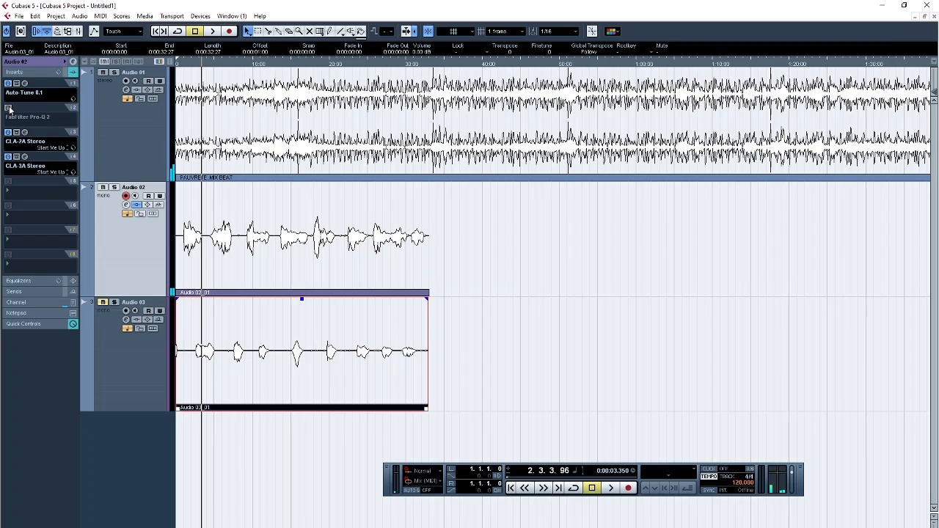
Step: Reactivate the FabFilter Pro-Q 2 insert on Audio 02, listen to about the first 3 seconds, and toggle the insert off and back on
{"action": "key", "text": "Home"}
{"action": "left_click", "coordinate": [8, 108]}
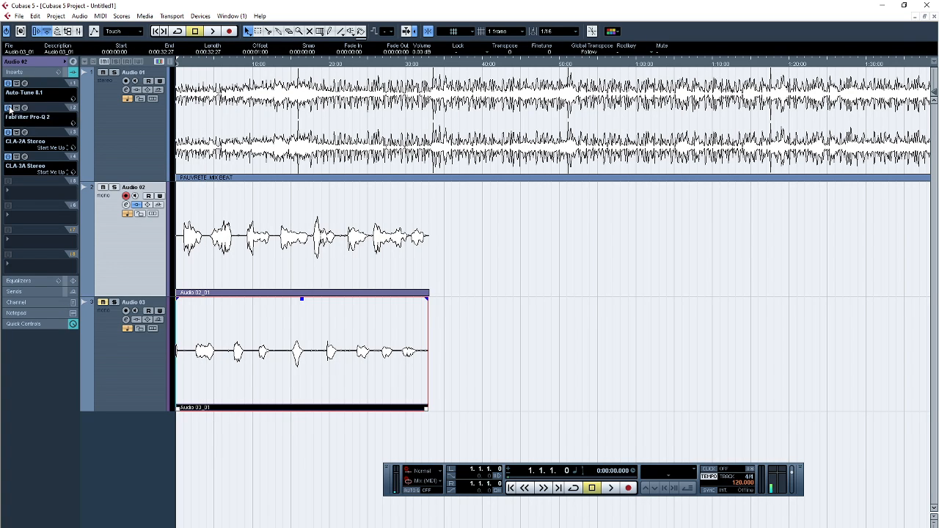
{"action": "key", "text": "space"}
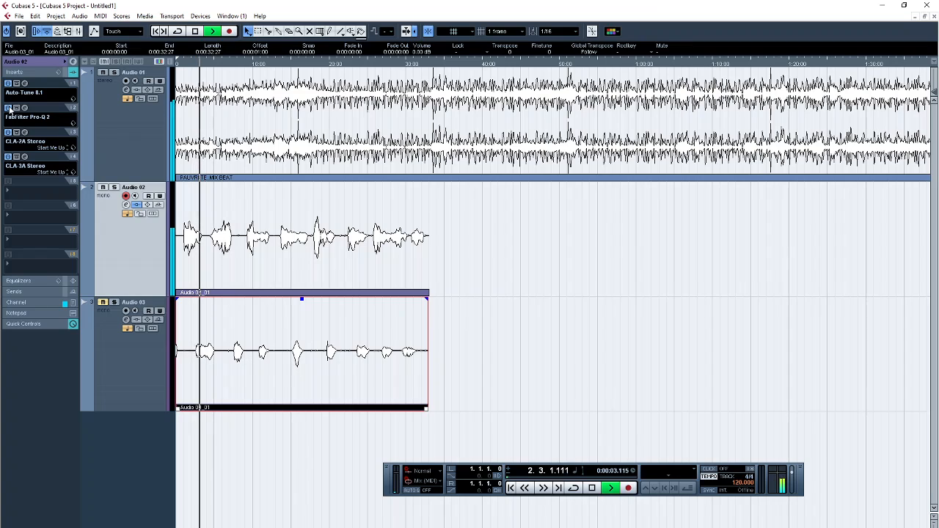
{"action": "key", "text": "space"}
{"action": "left_click", "coordinate": [8, 108]}
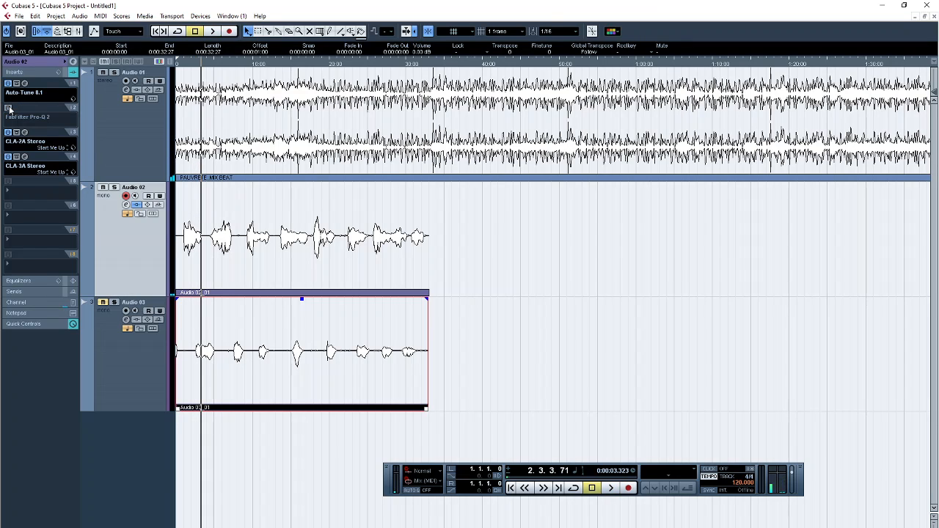
{"action": "left_click", "coordinate": [9, 108]}
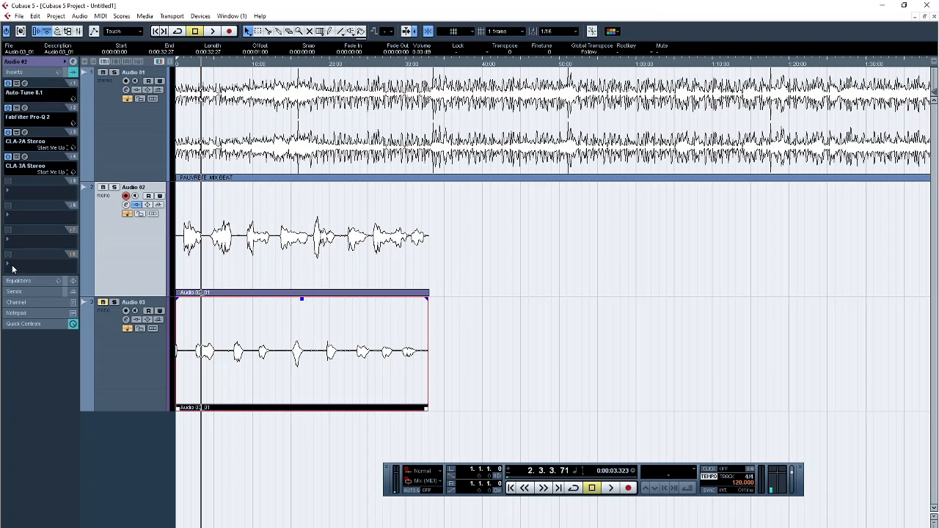
Step: Load MonoDelay into the eighth insert slot of Audio 02, apply its Sweet Vocal Delay preset, and close the plug-in window
{"action": "left_click", "coordinate": [13, 269]}
{"action": "mouse_move", "coordinate": [66, 260]}
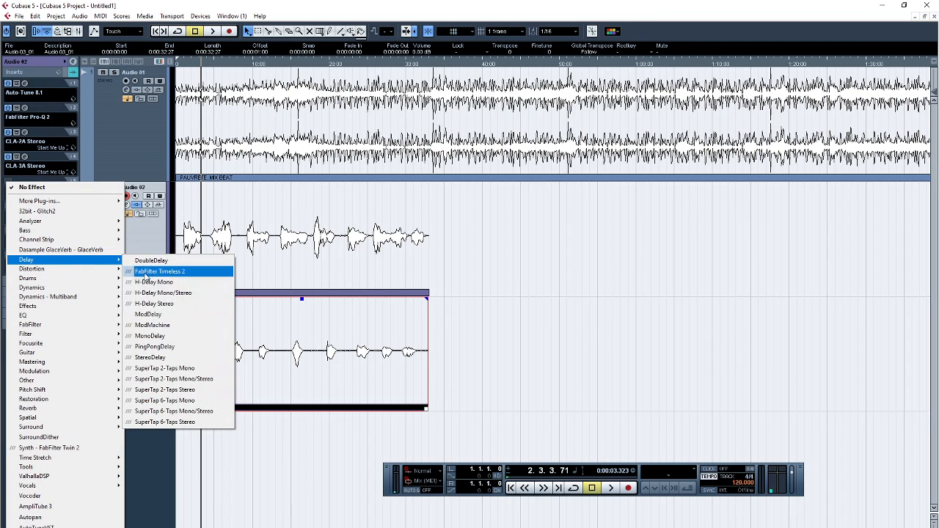
{"action": "left_click", "coordinate": [161, 337]}
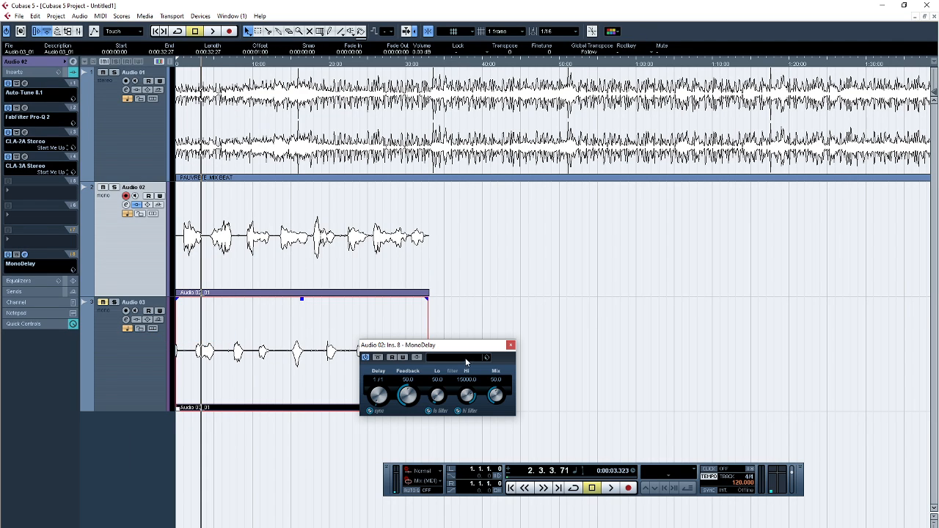
{"action": "left_click", "coordinate": [466, 358]}
{"action": "left_click", "coordinate": [507, 473]}
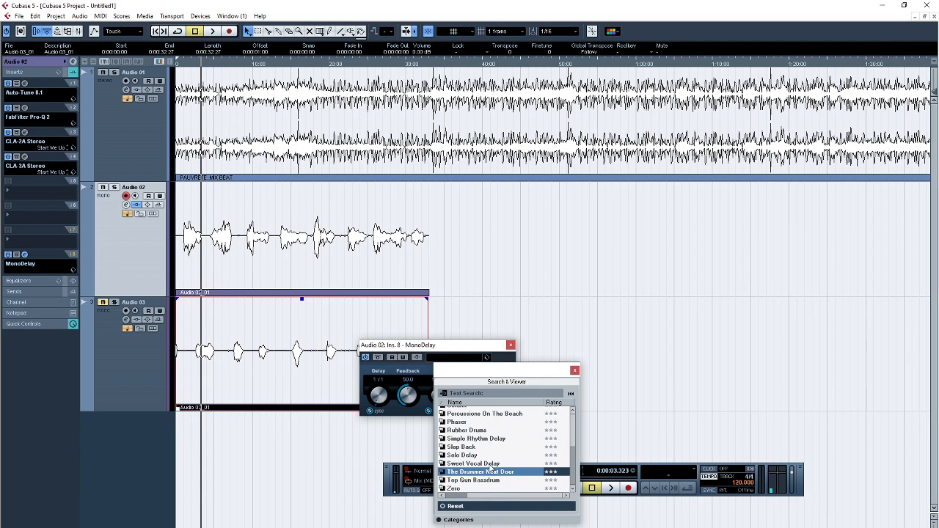
{"action": "double_click", "coordinate": [484, 464]}
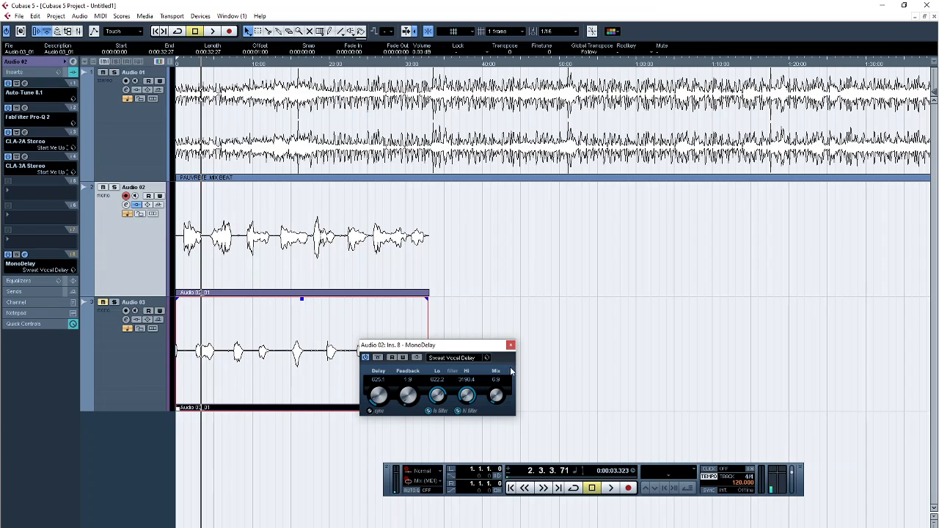
{"action": "left_click", "coordinate": [511, 345]}
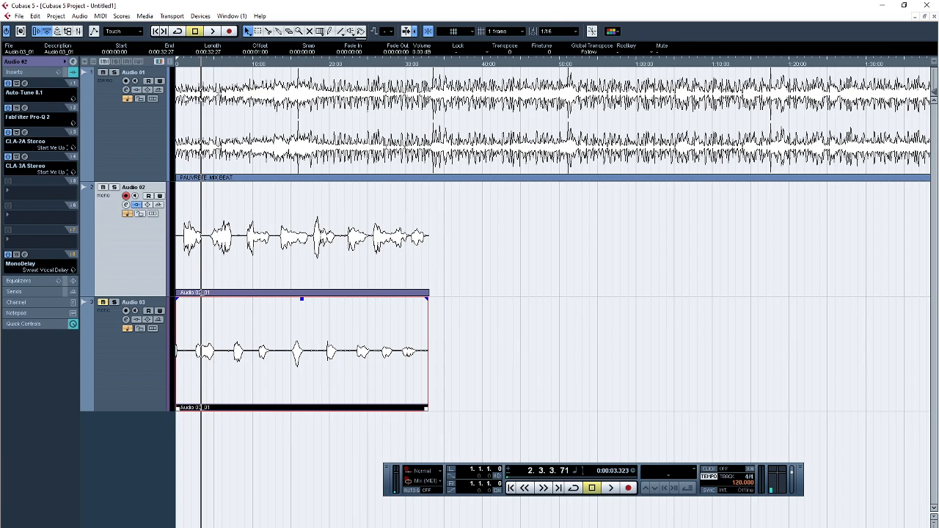
Step: Listen to the mix with the vocal delay from the start to about 13 seconds
{"action": "key", "text": "KP_Decimal"}
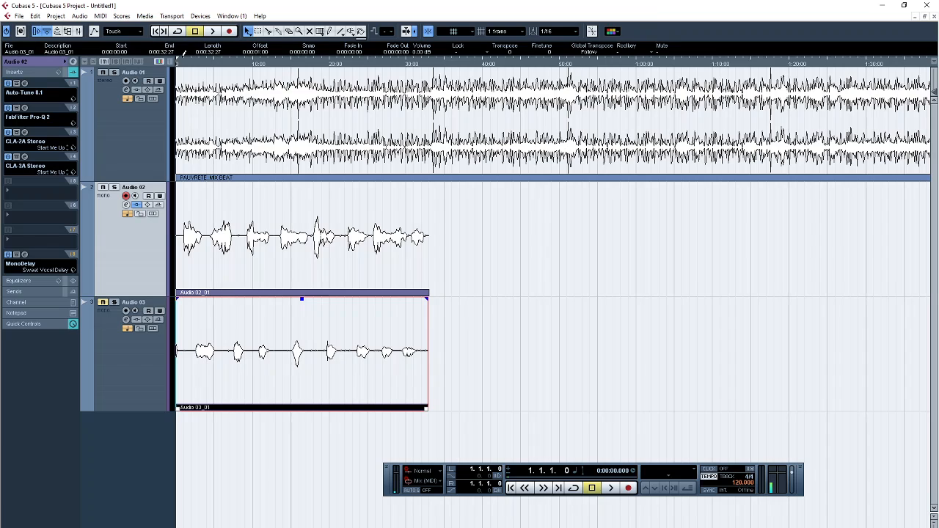
{"action": "key", "text": "space"}
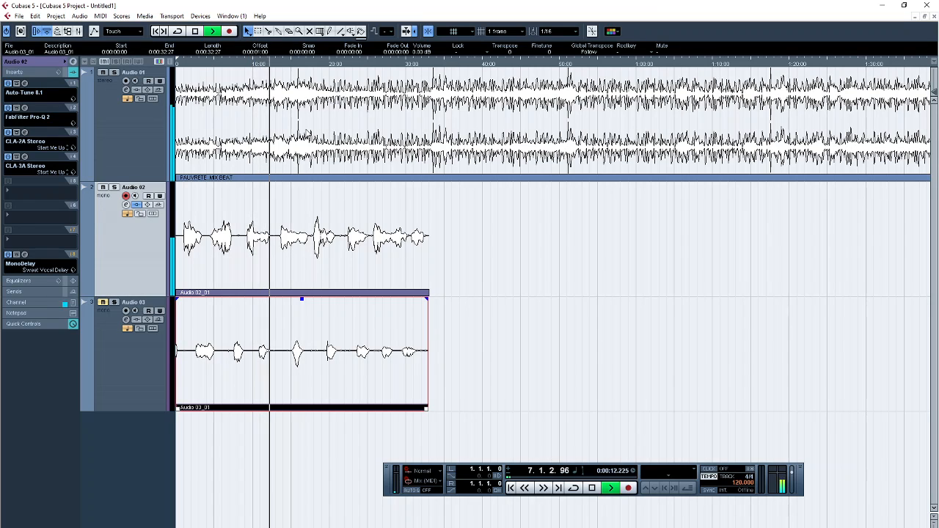
{"action": "key", "text": "space"}
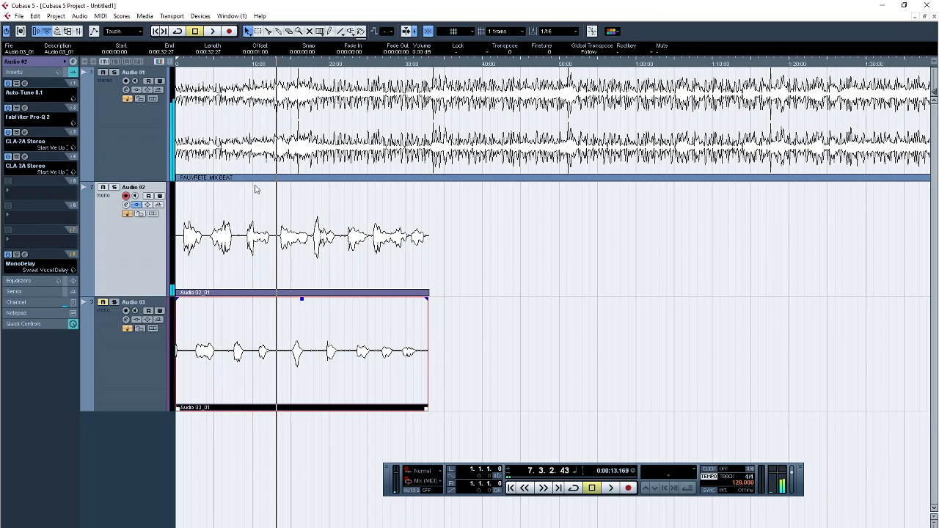
Step: Set the MonoDelay mix to 0, listen to about the first 10 seconds without the echo, and close the plug-in window
{"action": "left_click", "coordinate": [26, 255]}
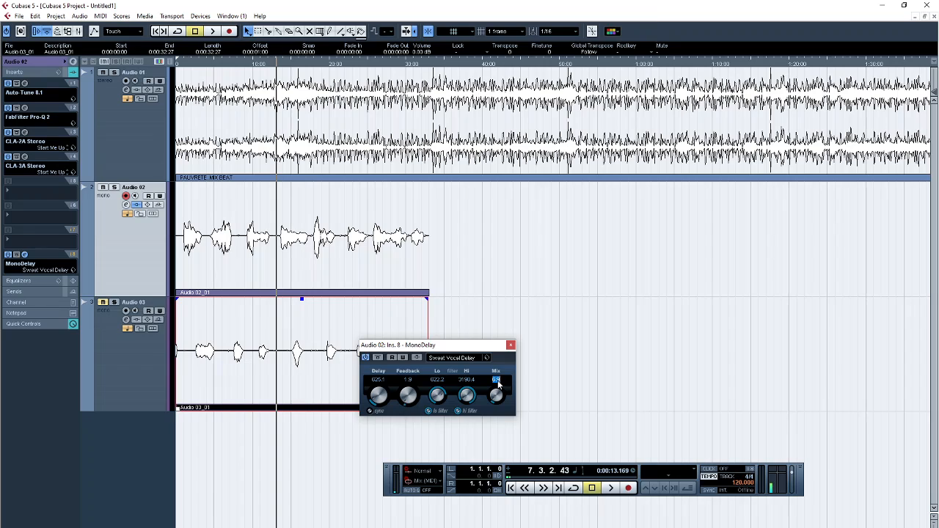
{"action": "type", "text": "0"}
{"action": "key", "text": "Home"}
{"action": "key", "text": "space"}
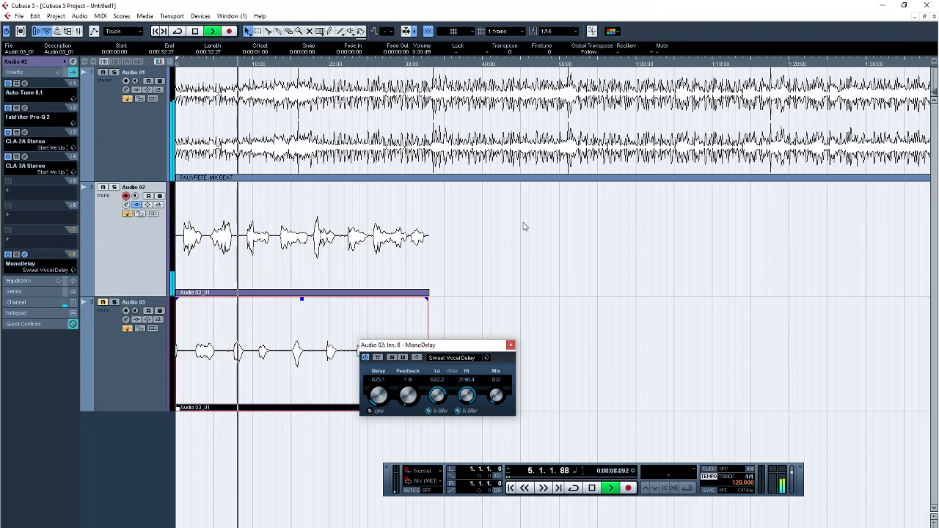
{"action": "key", "text": "space"}
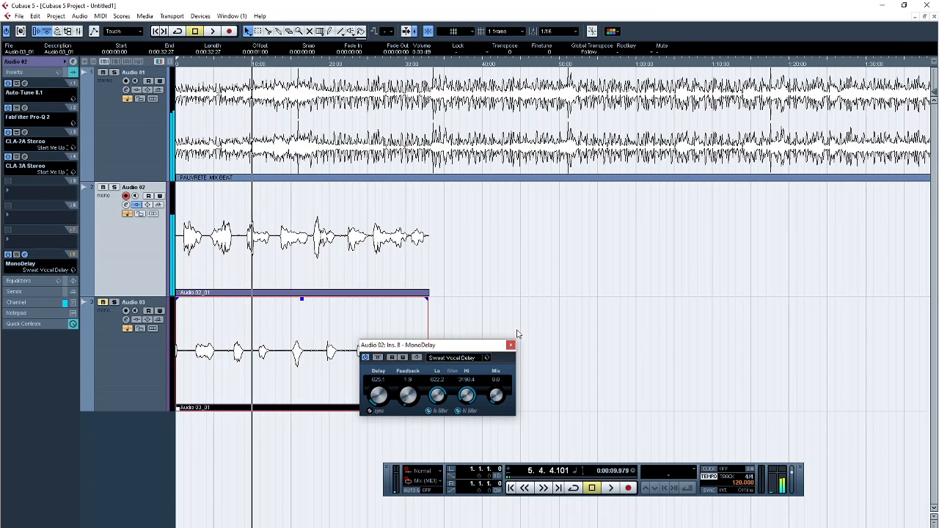
{"action": "left_click", "coordinate": [511, 346]}
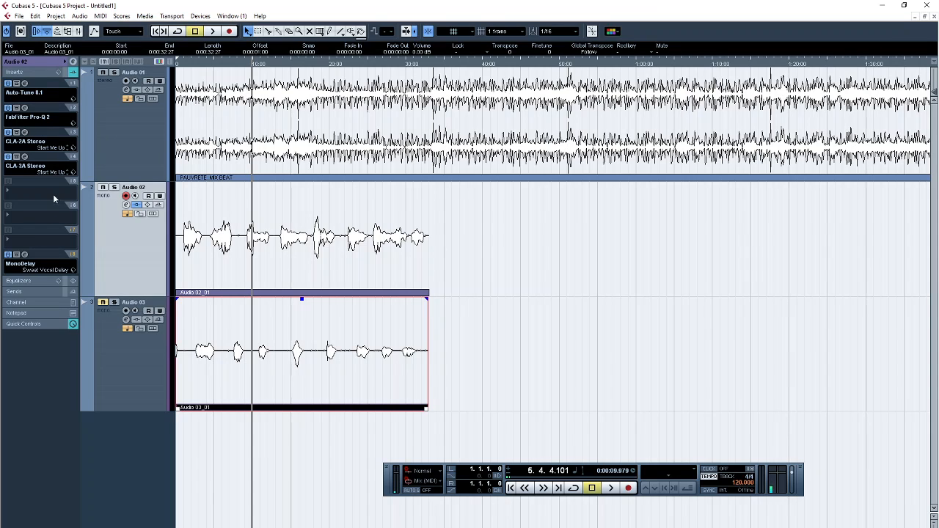
Step: Duplicate the Audio 02 track together with its insert effects
{"action": "left_click", "coordinate": [133, 368]}
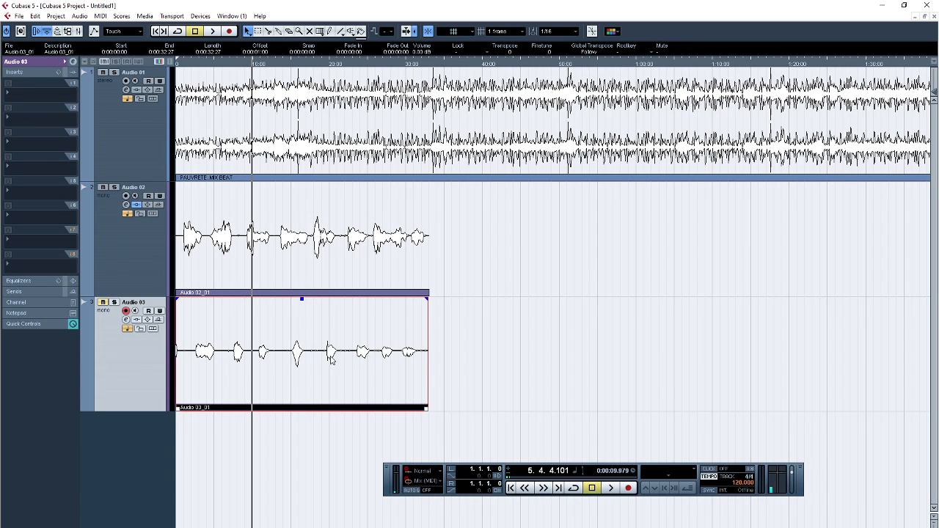
{"action": "left_click", "coordinate": [144, 274]}
{"action": "right_click", "coordinate": [145, 273]}
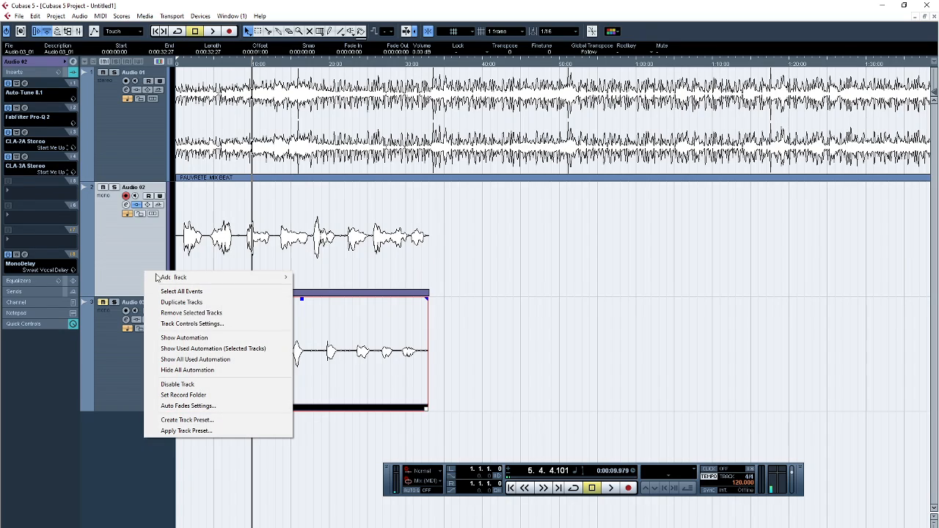
{"action": "left_click", "coordinate": [196, 302]}
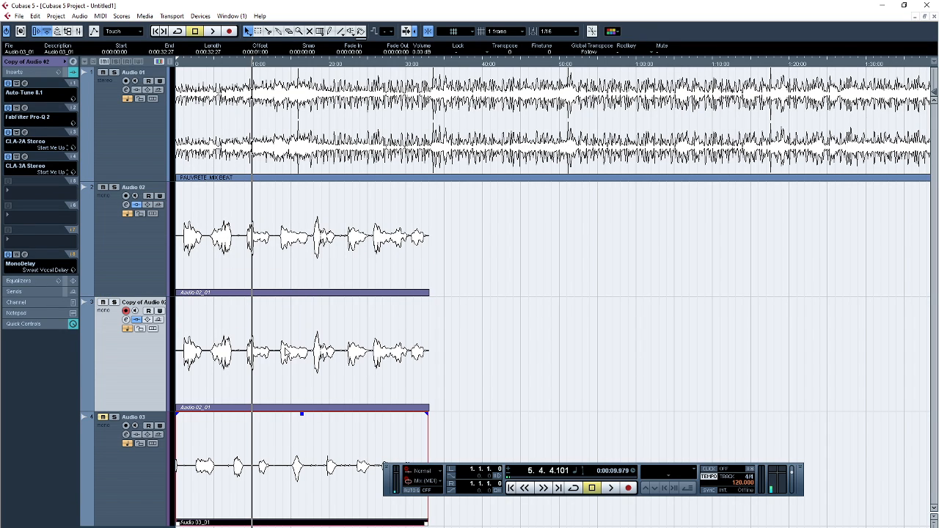
Step: Delete the copied vocal clip from the duplicated track and move the Audio 03 clip there, aligned to the project start
{"action": "left_click", "coordinate": [285, 351]}
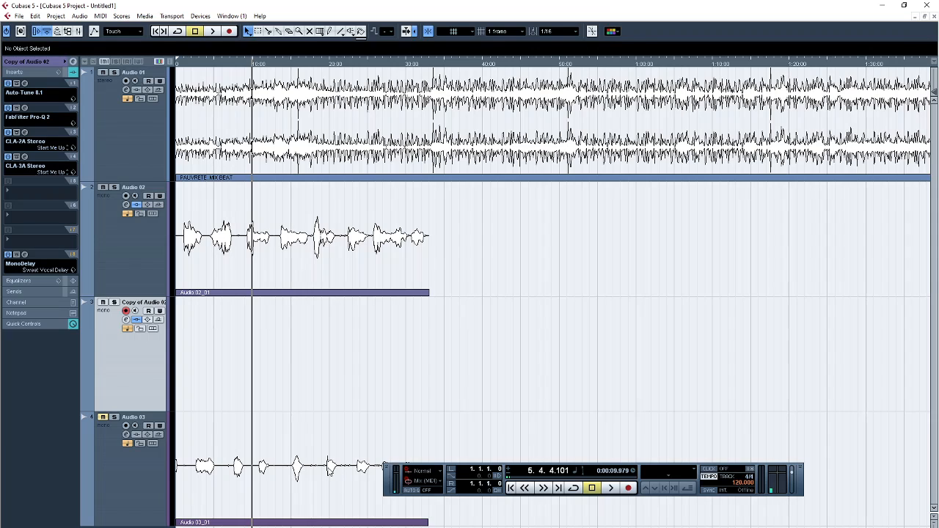
{"action": "left_click", "coordinate": [331, 473]}
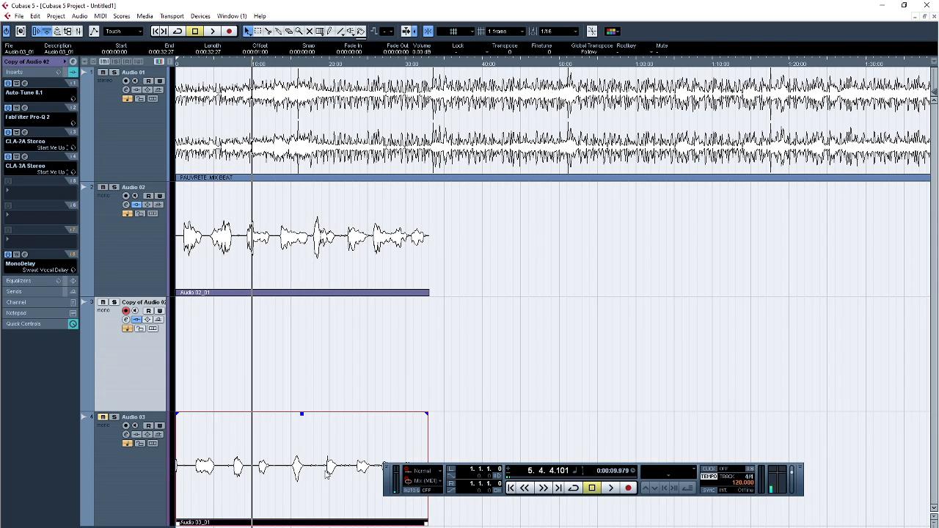
{"action": "left_click_drag", "start_coordinate": [302, 459], "coordinate": [273, 345]}
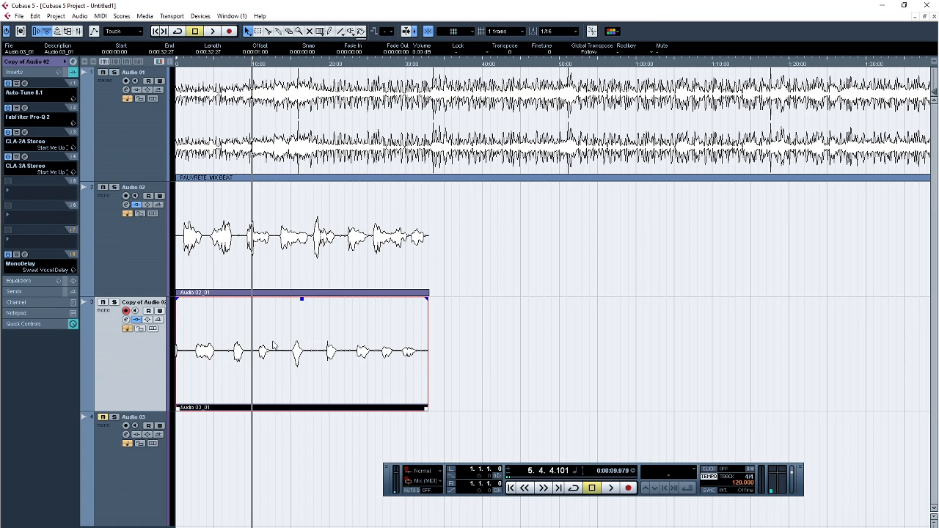
Step: Compare the inserts of Audio 02 and its copy, listen to both voices from the start to about 24 seconds, and return to the start
{"action": "left_click", "coordinate": [215, 65]}
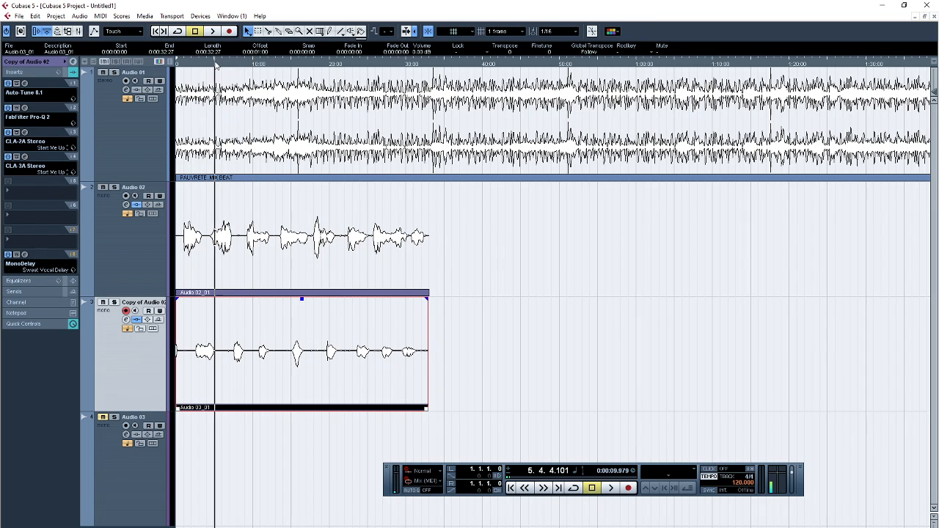
{"action": "left_click_drag", "start_coordinate": [215, 64], "coordinate": [173, 67]}
{"action": "left_click", "coordinate": [140, 275]}
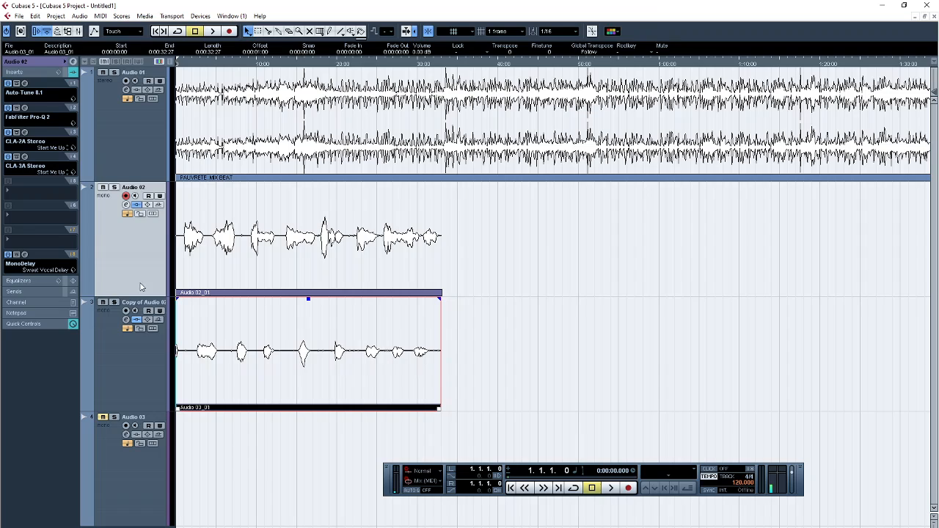
{"action": "left_click", "coordinate": [144, 371]}
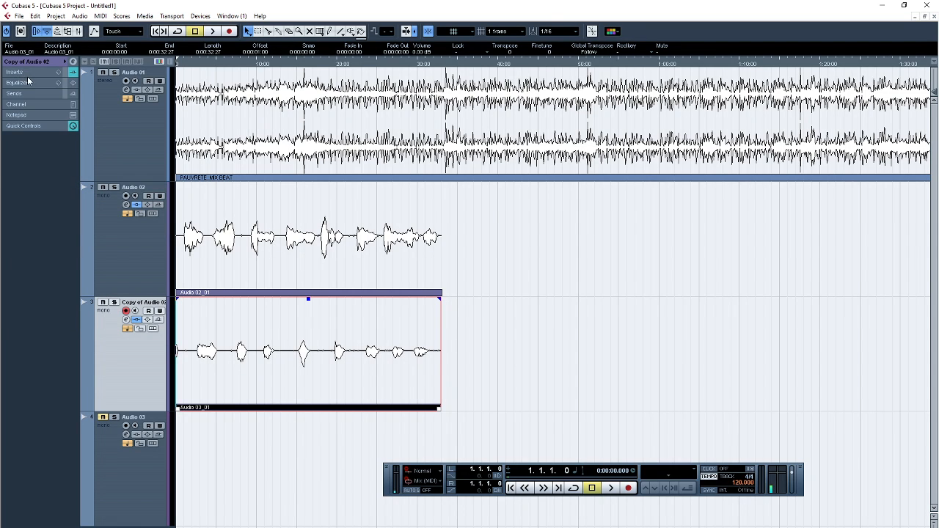
{"action": "key", "text": "space"}
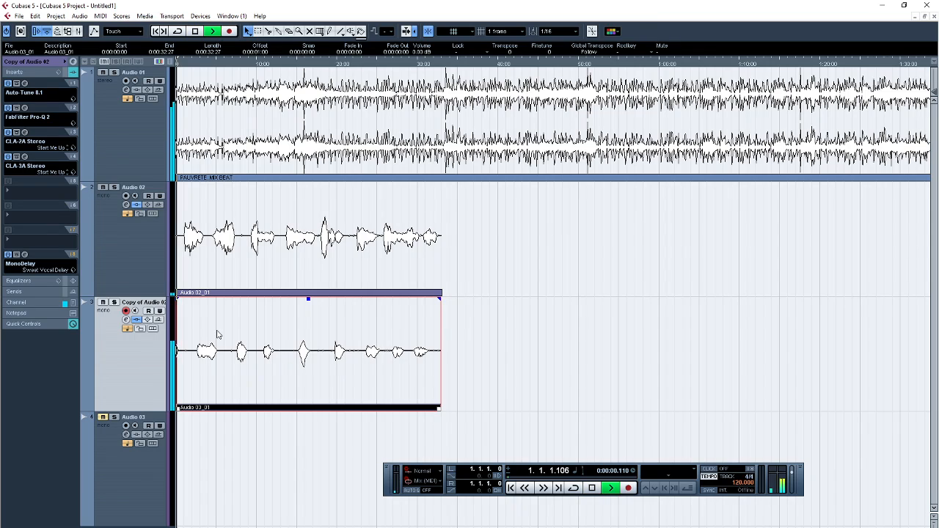
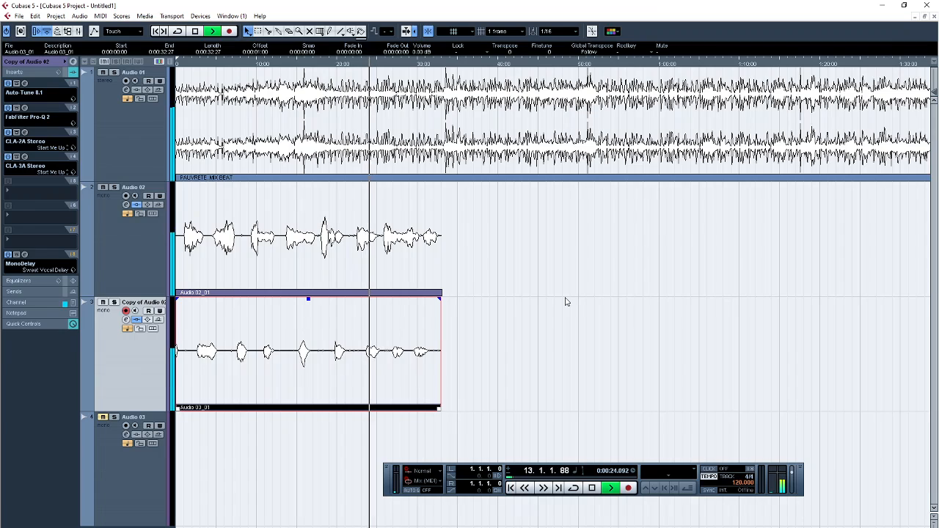
{"action": "key", "text": "space"}
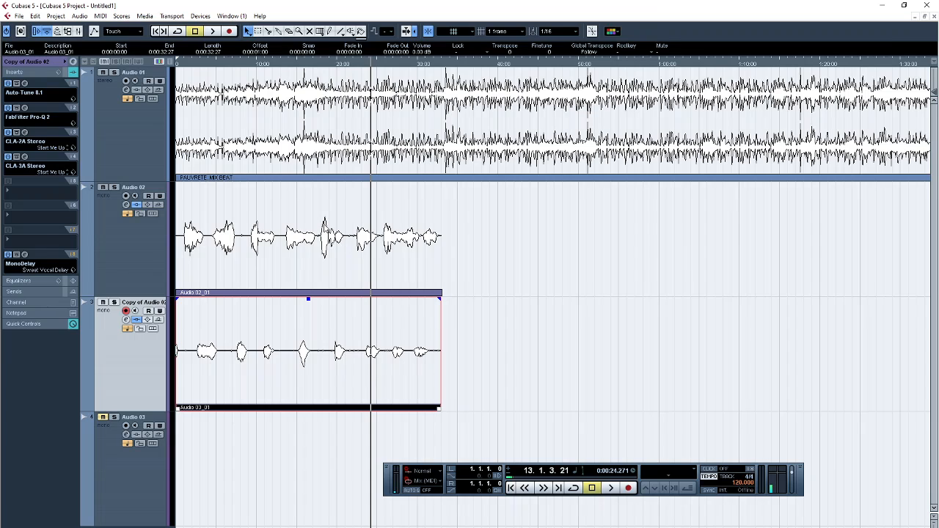
{"action": "key", "text": "."}
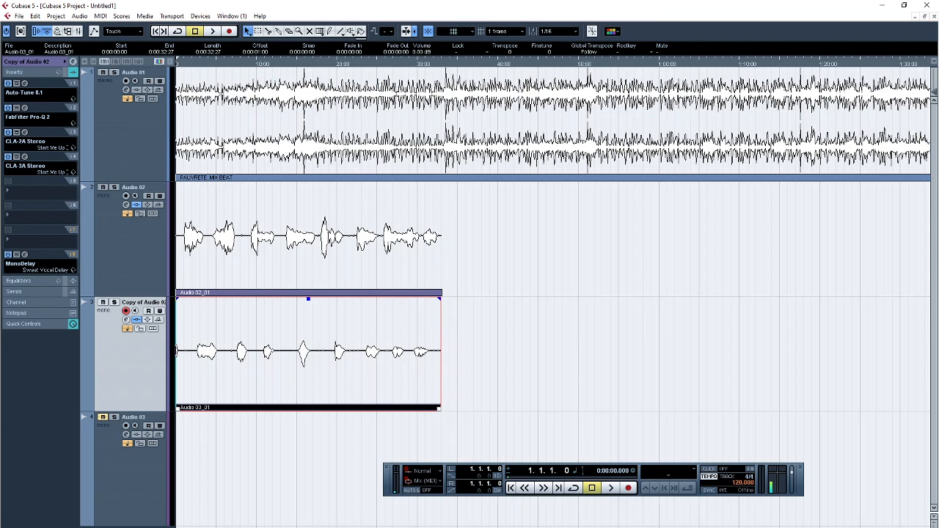
Step: Set the locator range from the project start to 4.2.1, play to about 7 seconds, and return the cursor to the start
{"action": "key", "text": "g"}
{"action": "key", "text": "g"}
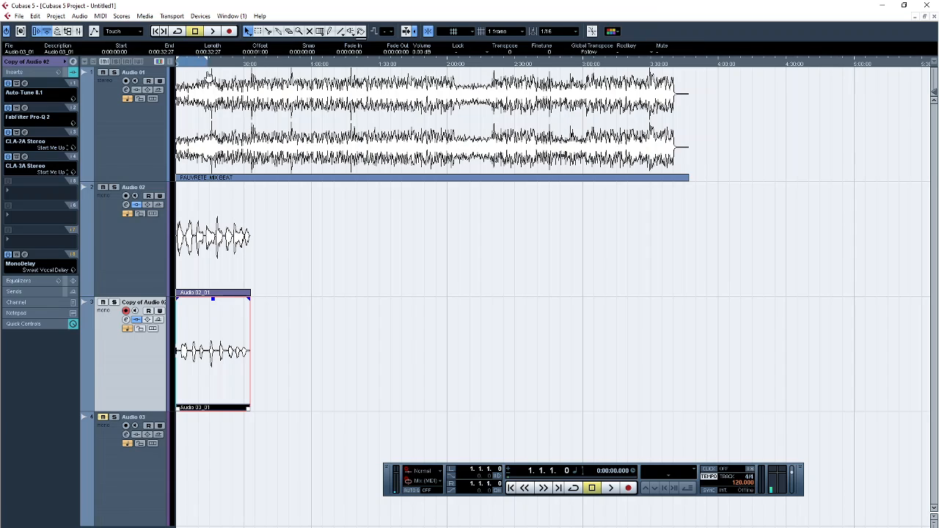
{"action": "mouse_move", "coordinate": [221, 60]}
{"action": "left_mouse_down"}
{"action": "mouse_move", "coordinate": [177, 64]}
{"action": "mouse_move", "coordinate": [188, 71]}
{"action": "mouse_move", "coordinate": [172, 62]}
{"action": "mouse_move", "coordinate": [210, 63]}
{"action": "mouse_move", "coordinate": [197, 63]}
{"action": "left_mouse_up"}
{"action": "key", "text": "space"}
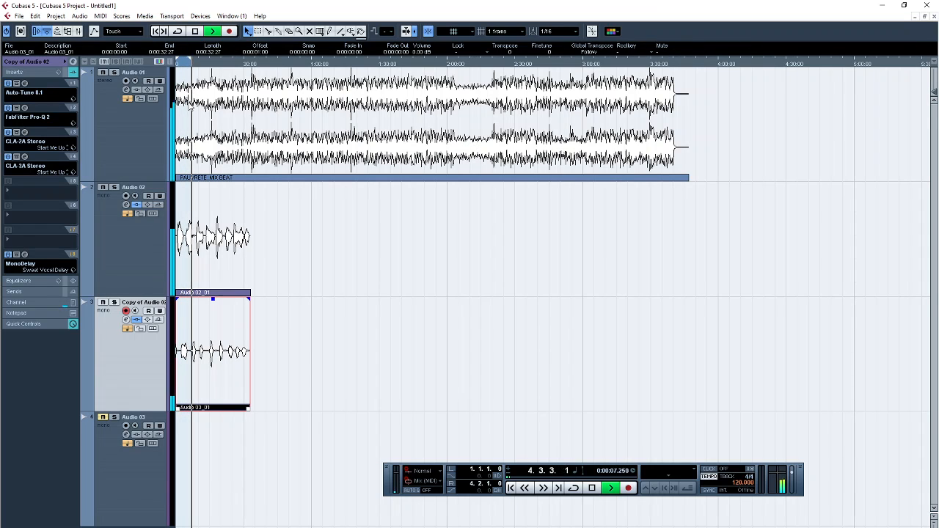
{"action": "key", "text": "space"}
{"action": "key", "text": "Home"}
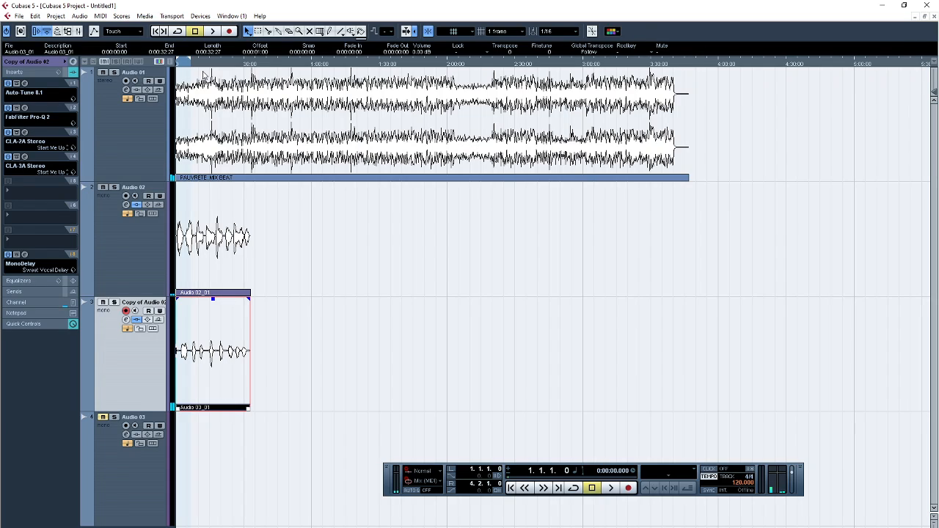
Step: Turn on cycle playback for the locator range and play the loop, stopping at about 2.5 seconds
{"action": "left_click", "coordinate": [177, 31]}
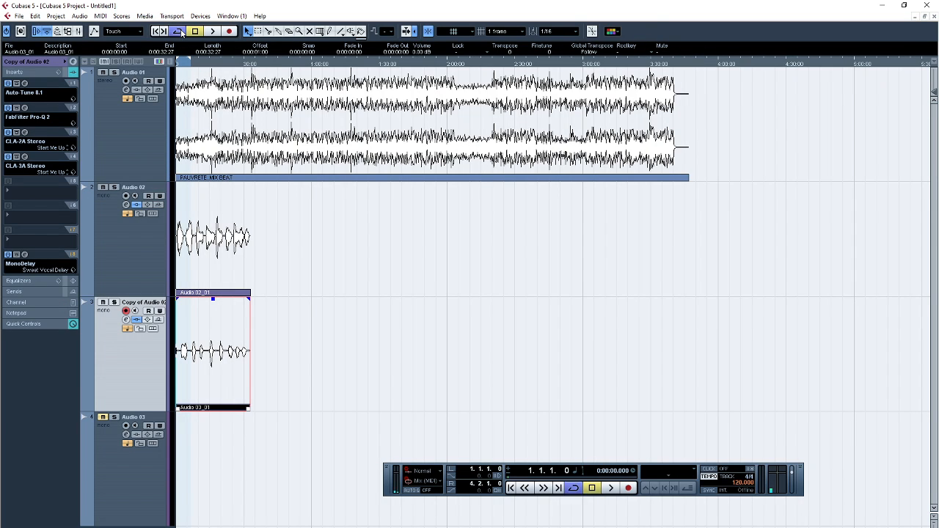
{"action": "key", "text": "space"}
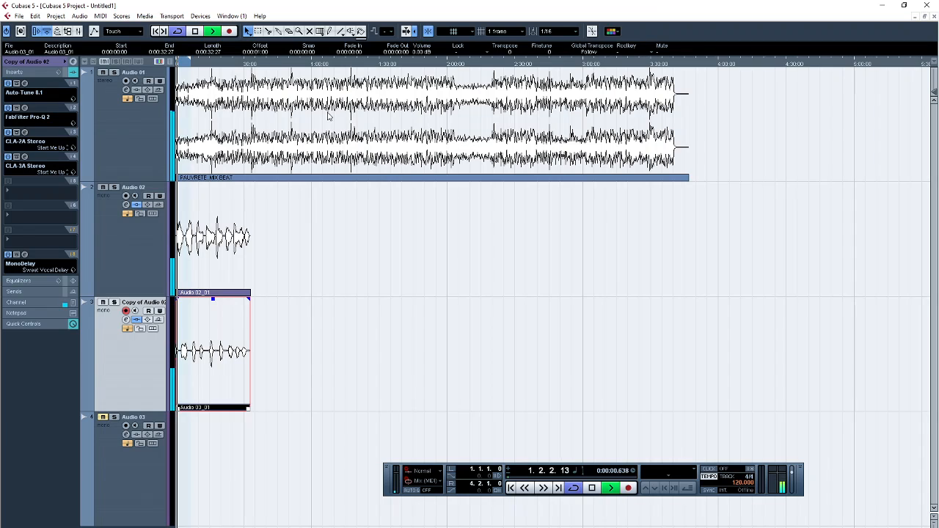
{"action": "key", "text": "space"}
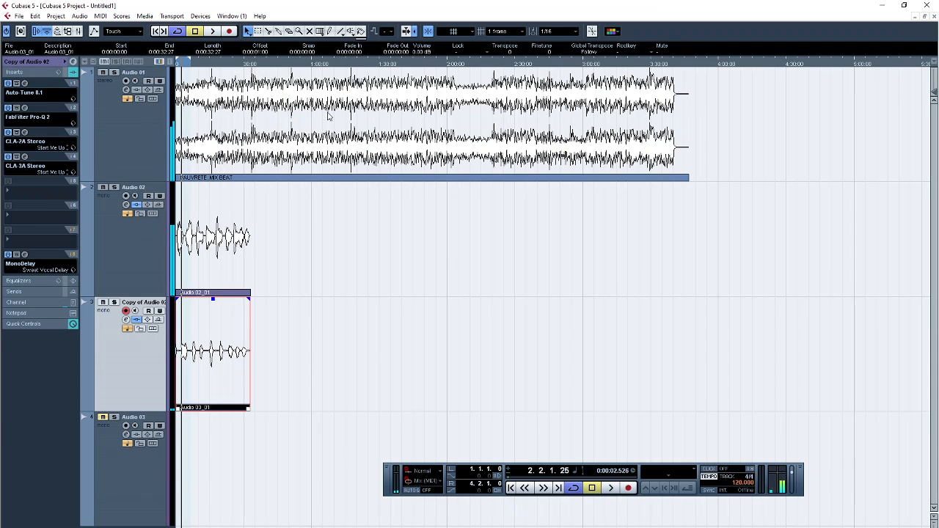
Step: Turn off cycle playback, and jump the cursor to the end of the beat and back to the project start
{"action": "left_click", "coordinate": [180, 34]}
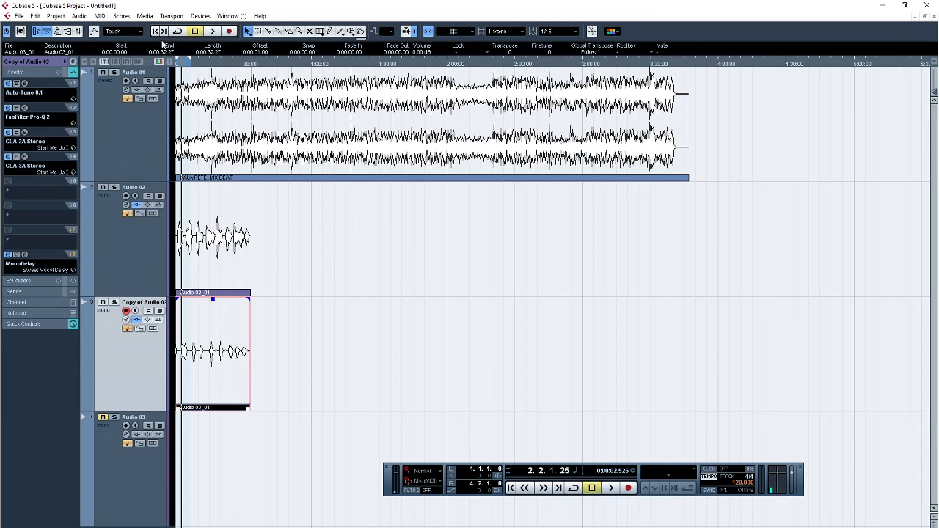
{"action": "left_click", "coordinate": [158, 31]}
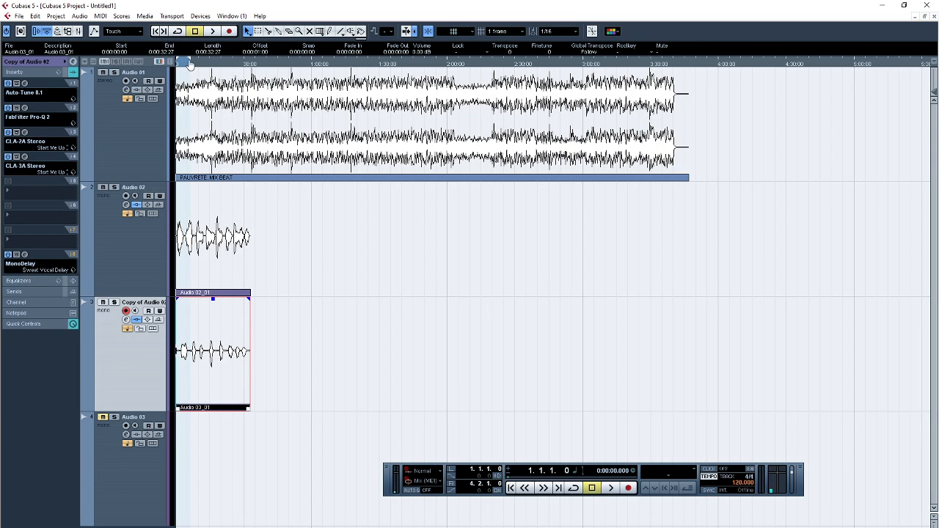
{"action": "left_click", "coordinate": [166, 31]}
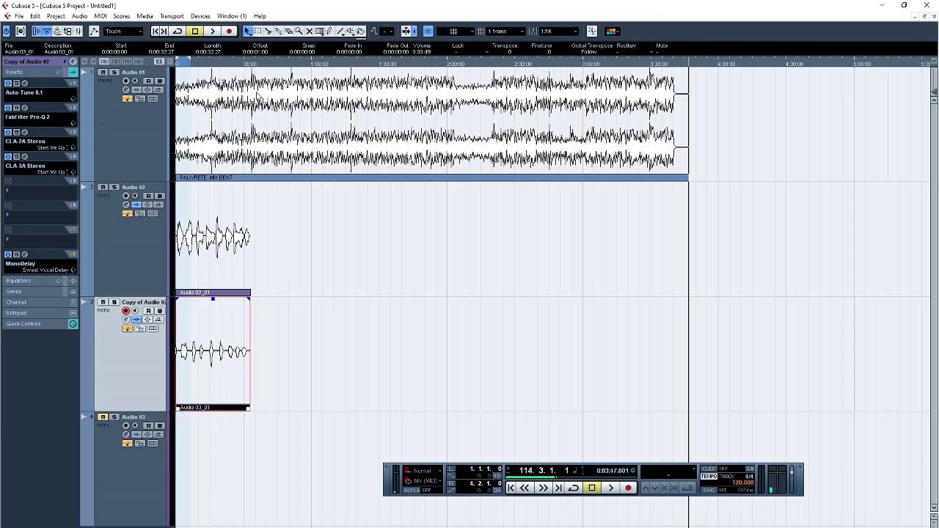
{"action": "key", "text": "Home"}
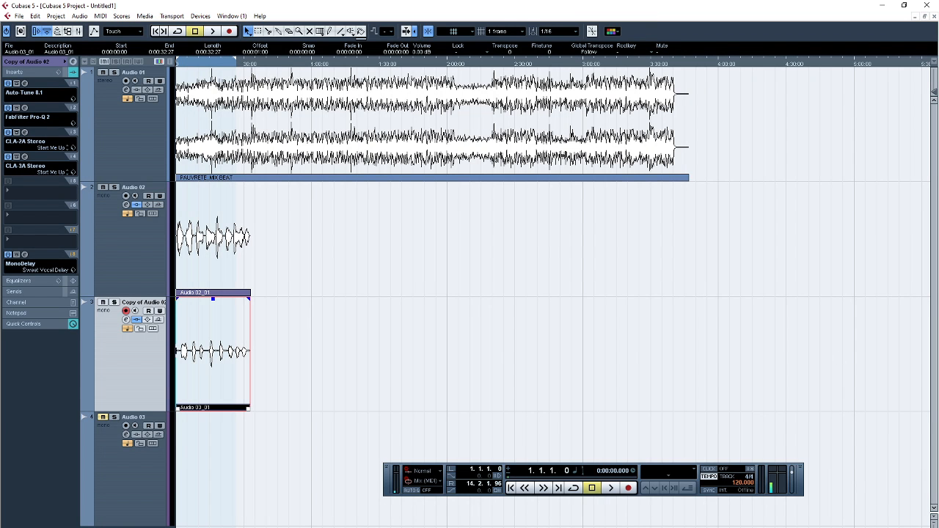
Step: Colour the Copy of Audio 02 track yellow
{"action": "key", "text": "h"}
{"action": "key", "text": "h"}
{"action": "key", "text": "h"}
{"action": "key", "text": "h"}
{"action": "key", "text": "h"}
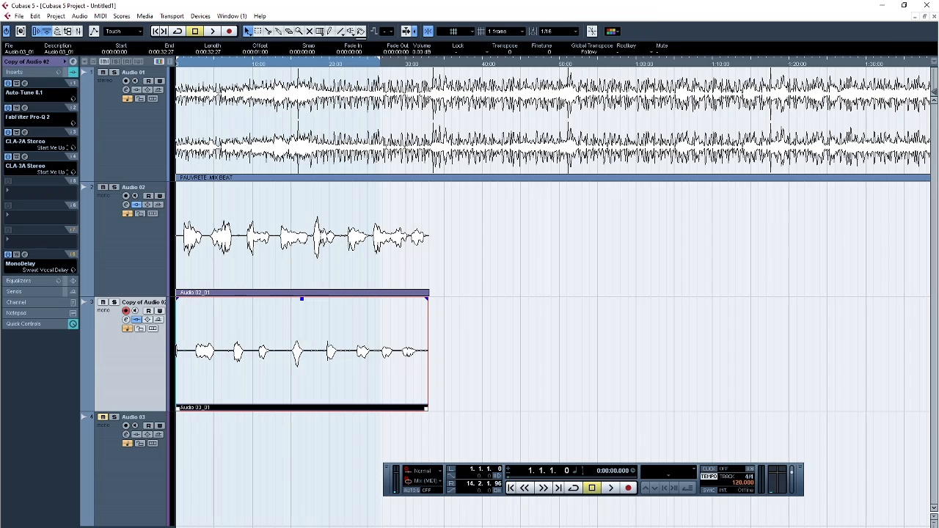
{"action": "key", "text": "h"}
{"action": "key", "text": "h"}
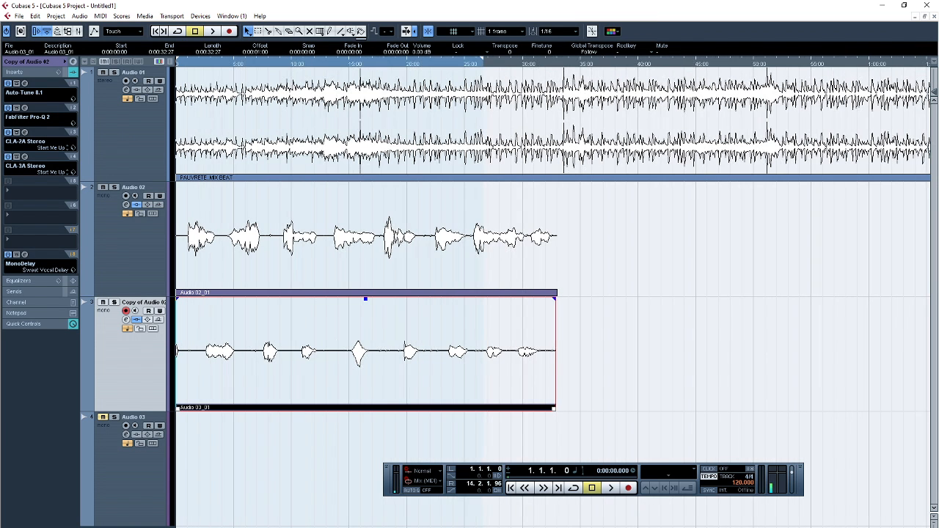
{"action": "key", "text": "g"}
{"action": "key", "text": "g"}
{"action": "key", "text": "g"}
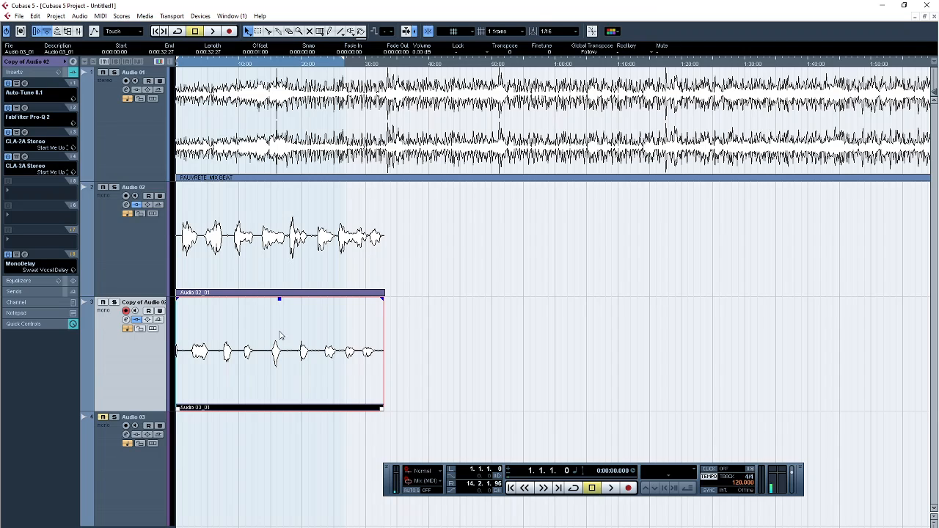
{"action": "left_click", "coordinate": [169, 336]}
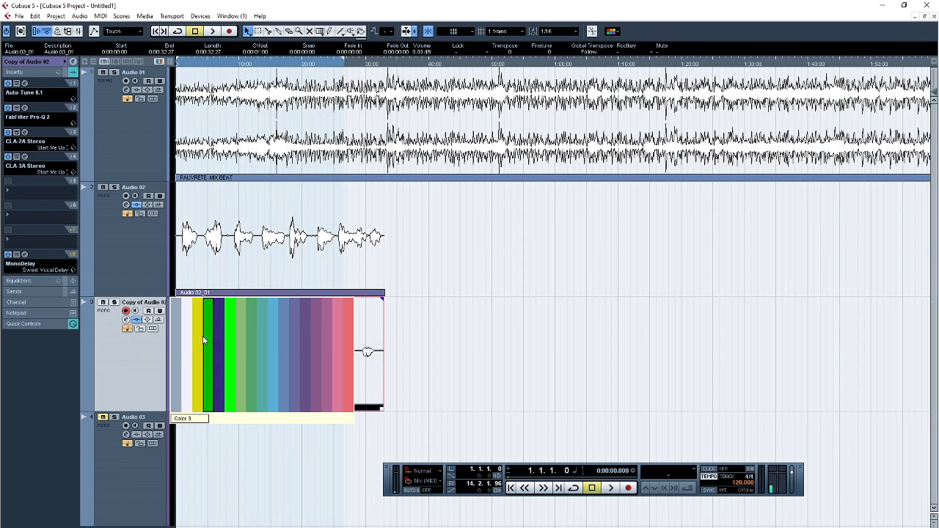
{"action": "left_click", "coordinate": [197, 342]}
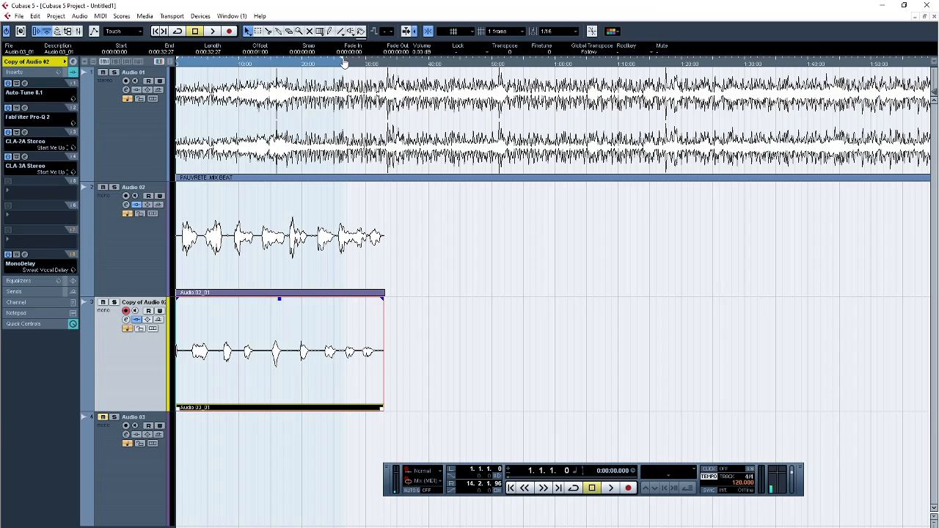
Step: Extend the locator range to the end of the vocal clips, with the right locator at 17.1.4.56
{"action": "left_click_drag", "start_coordinate": [345, 63], "coordinate": [384, 76]}
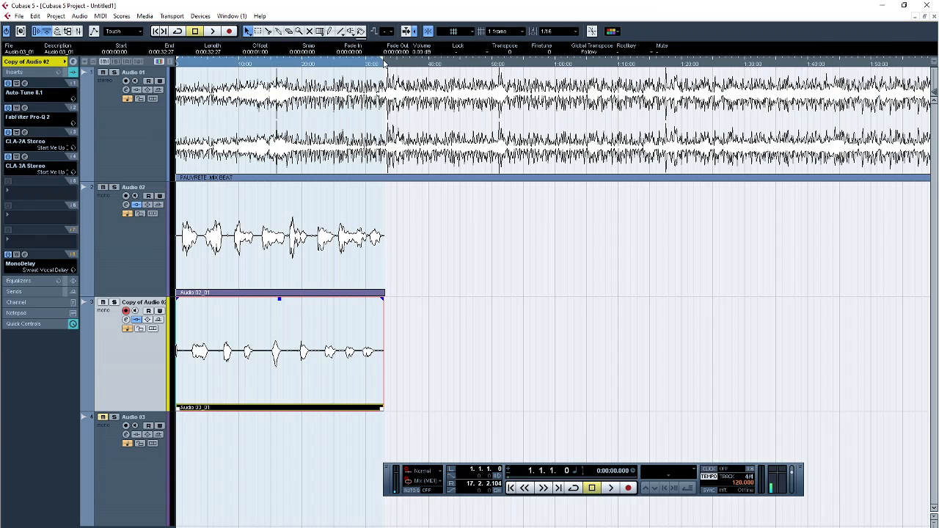
{"action": "left_click_drag", "start_coordinate": [383, 64], "coordinate": [382, 108]}
{"action": "left_click_drag", "start_coordinate": [382, 65], "coordinate": [380, 66]}
Step: Open the audio mixdown export and set the output file to "demo" on the Desktop
{"action": "left_click", "coordinate": [22, 17]}
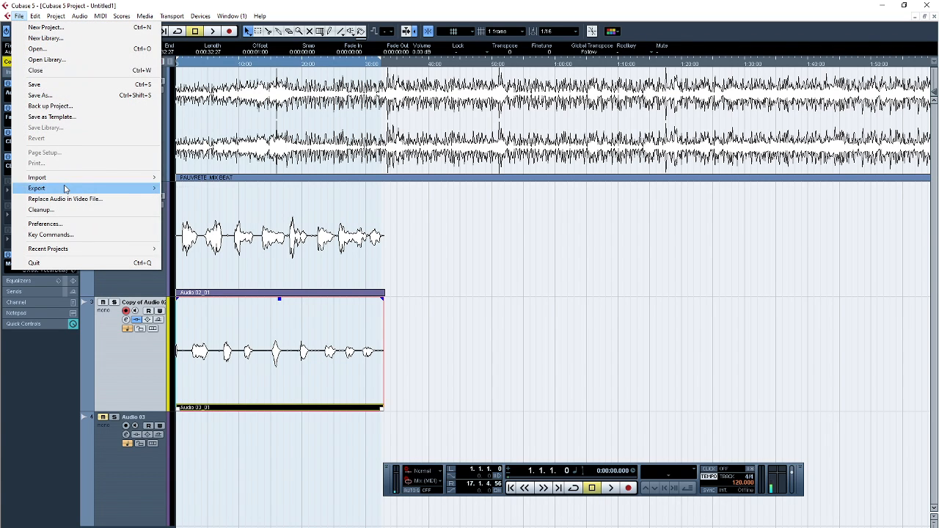
{"action": "mouse_move", "coordinate": [66, 189]}
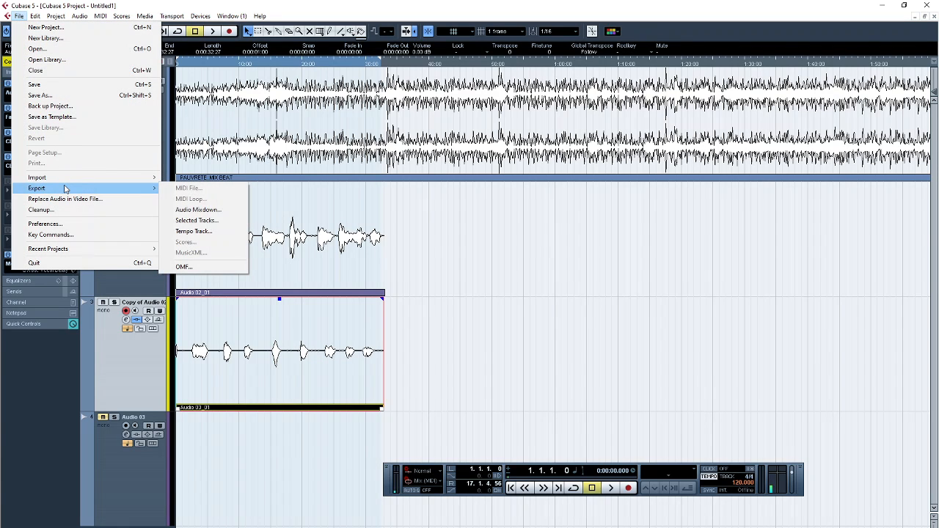
{"action": "left_click", "coordinate": [195, 211]}
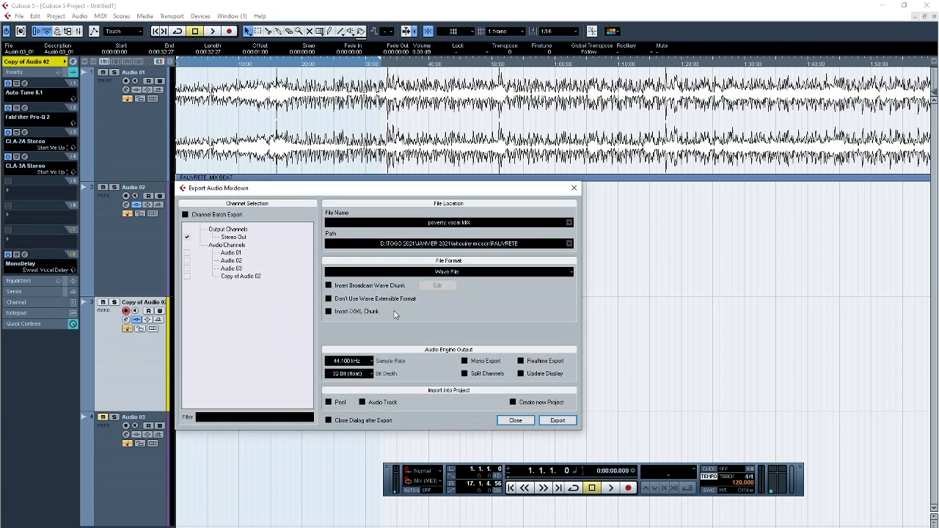
{"action": "left_click", "coordinate": [462, 245]}
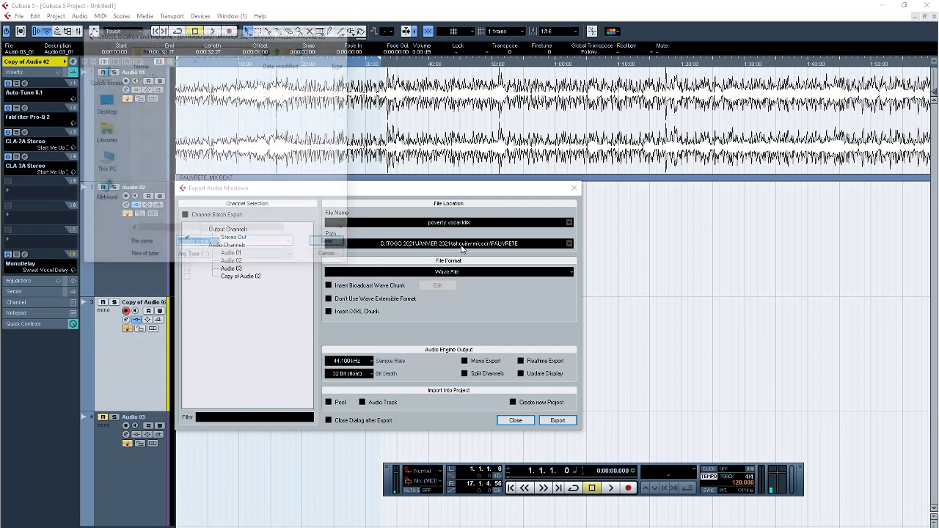
{"action": "left_click", "coordinate": [104, 104]}
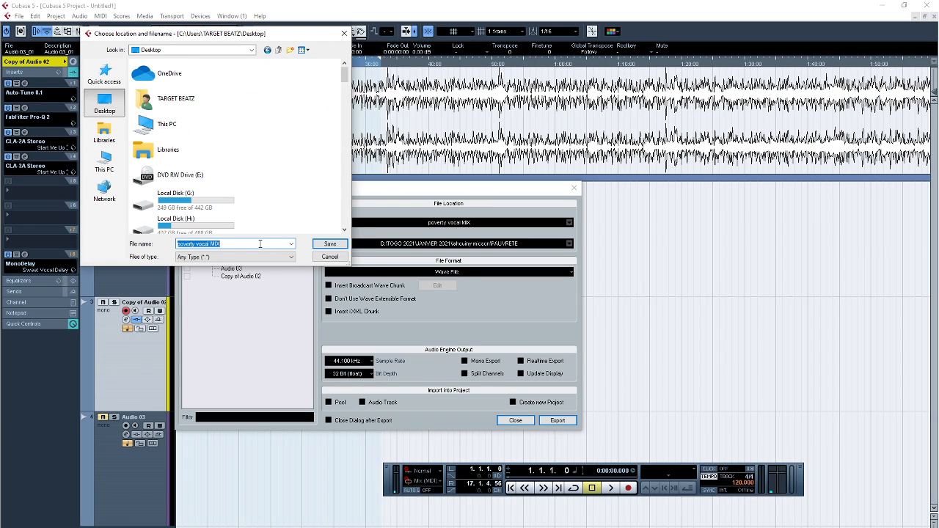
{"action": "type", "text": "de"}
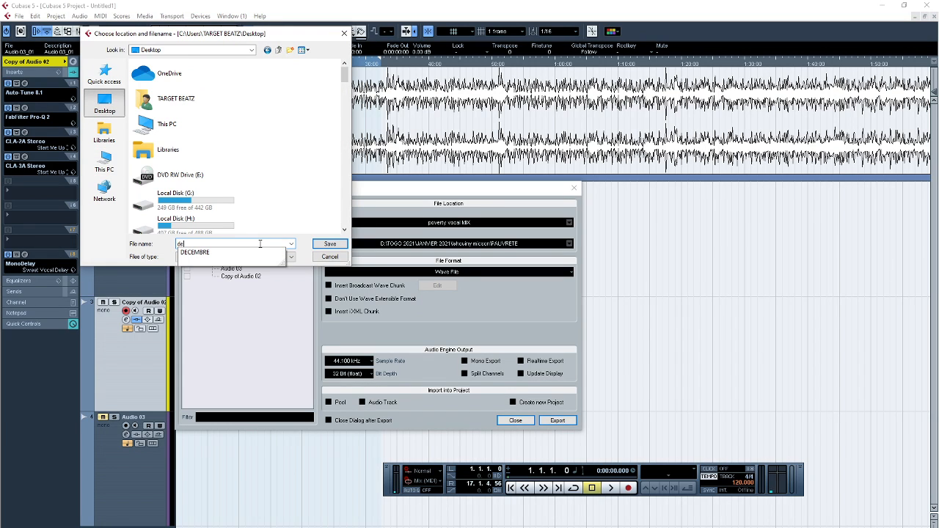
{"action": "type", "text": "mo"}
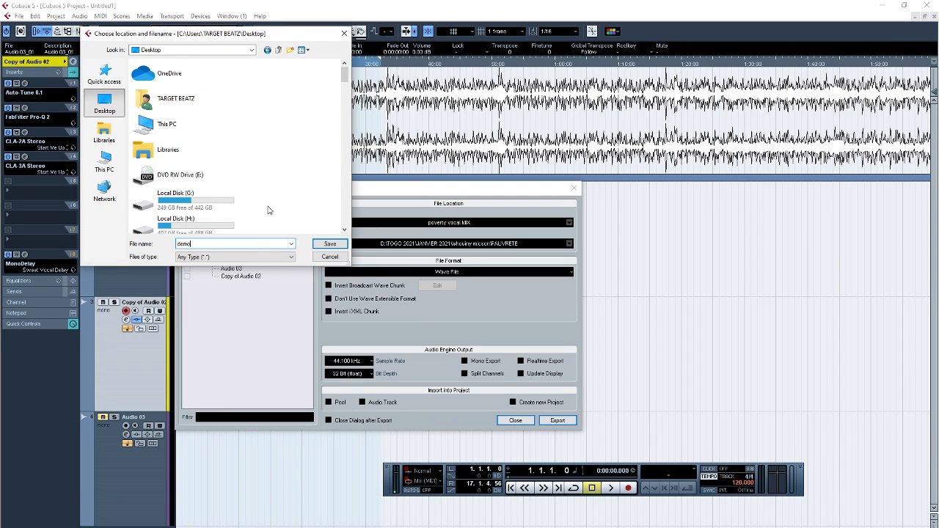
{"action": "scroll", "coordinate": [294, 176], "scroll_direction": "down", "scroll_amount": 2}
{"action": "scroll", "coordinate": [294, 176], "scroll_direction": "down", "scroll_amount": 6}
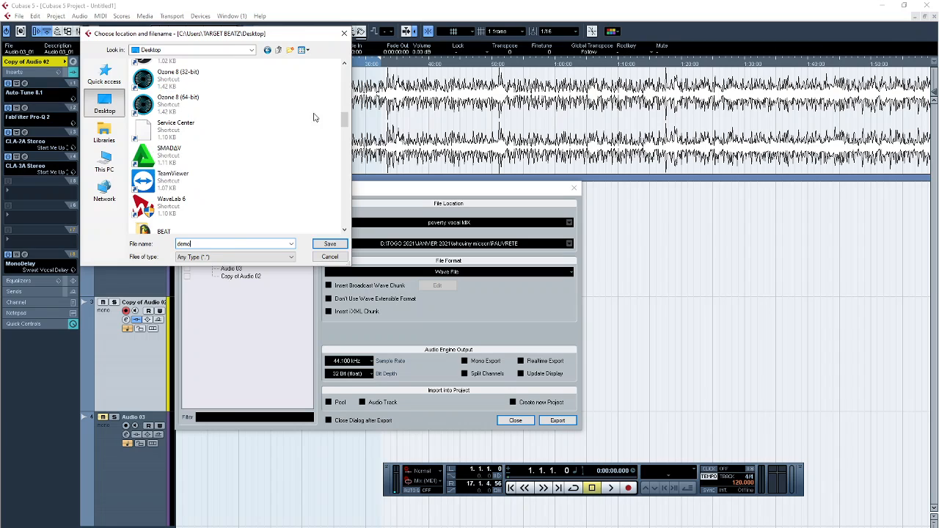
{"action": "left_click", "coordinate": [330, 244]}
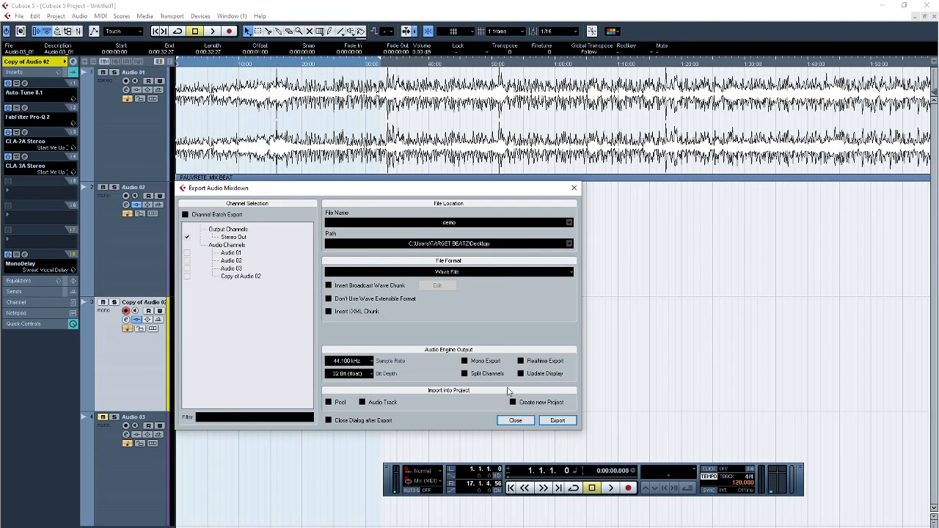
Step: Choose MPEG 1 Layer 3 File as the format, export the mixdown, and close the export dialog
{"action": "left_click", "coordinate": [449, 273]}
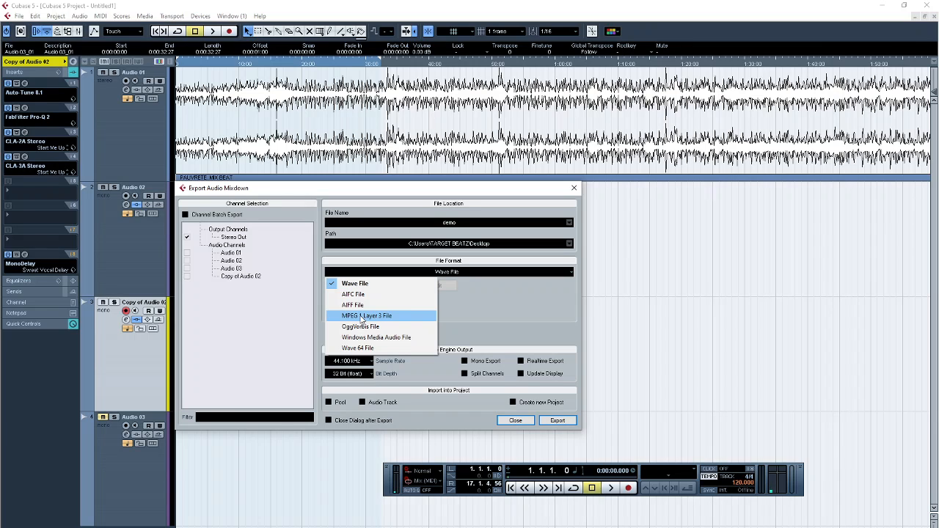
{"action": "left_click", "coordinate": [362, 316]}
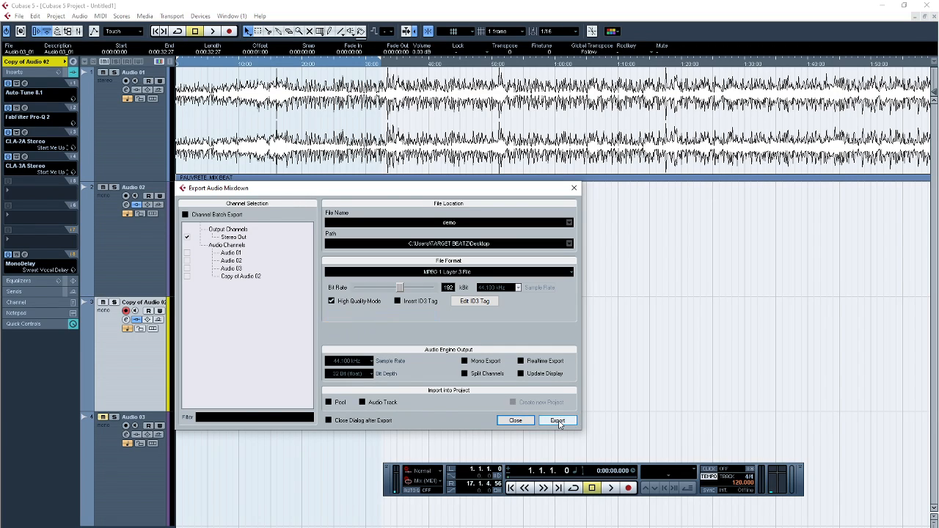
{"action": "left_click", "coordinate": [557, 421]}
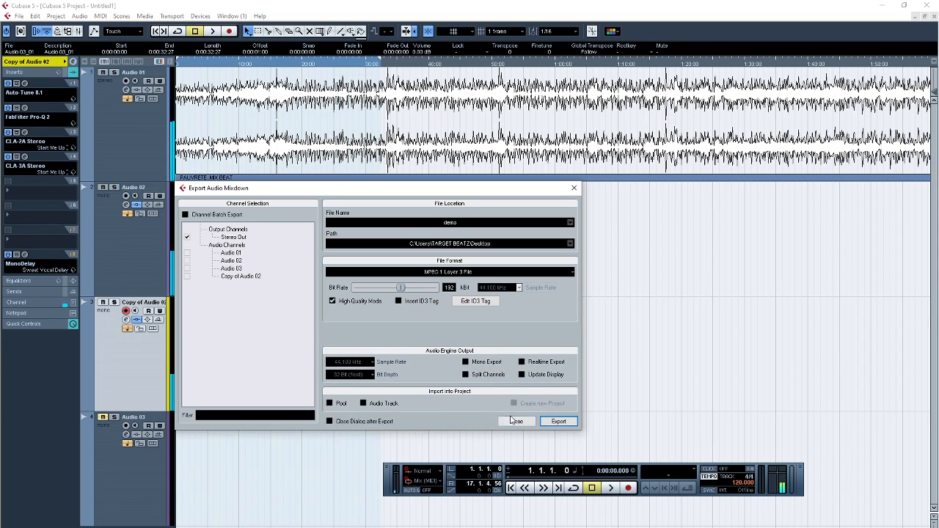
{"action": "left_click", "coordinate": [516, 422]}
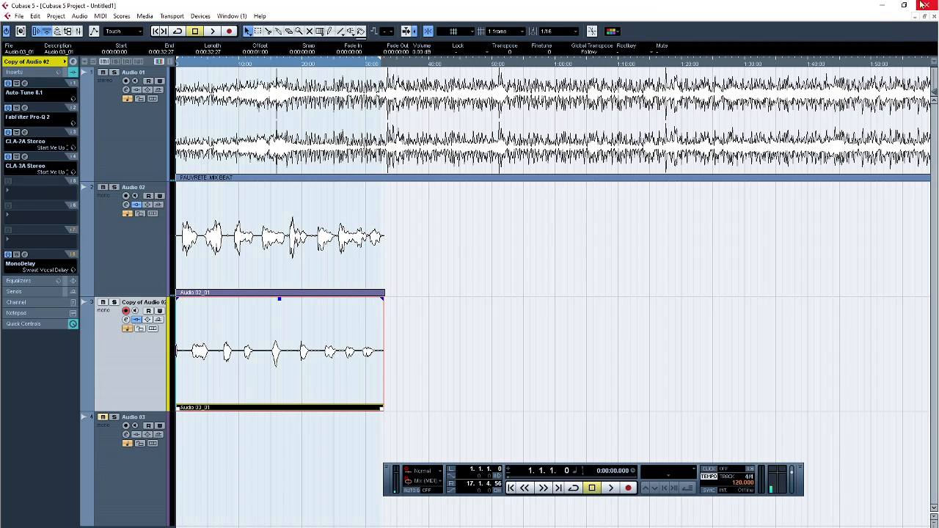
Step: Switch to the desktop, play the exported demo file in Groove Music to about 29 seconds, pause it, and return to Cubase
{"action": "left_click", "coordinate": [883, 6]}
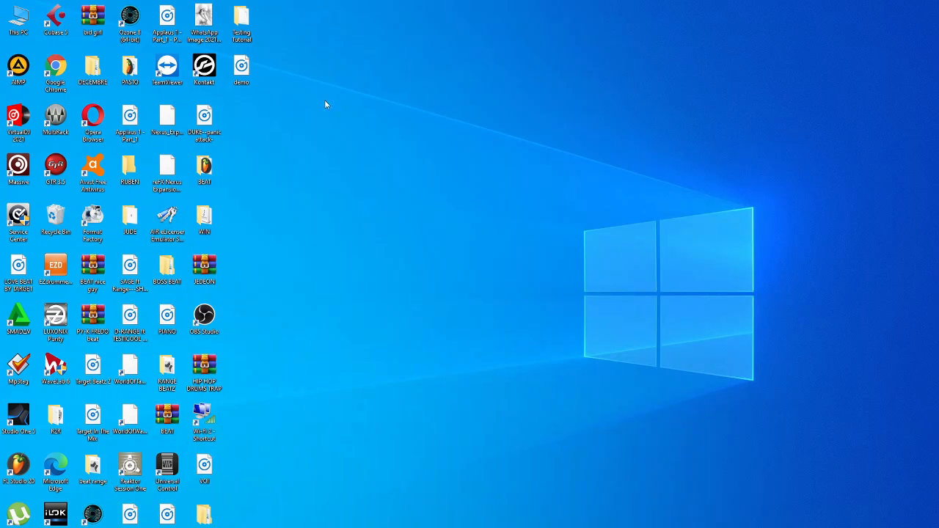
{"action": "double_click", "coordinate": [246, 79]}
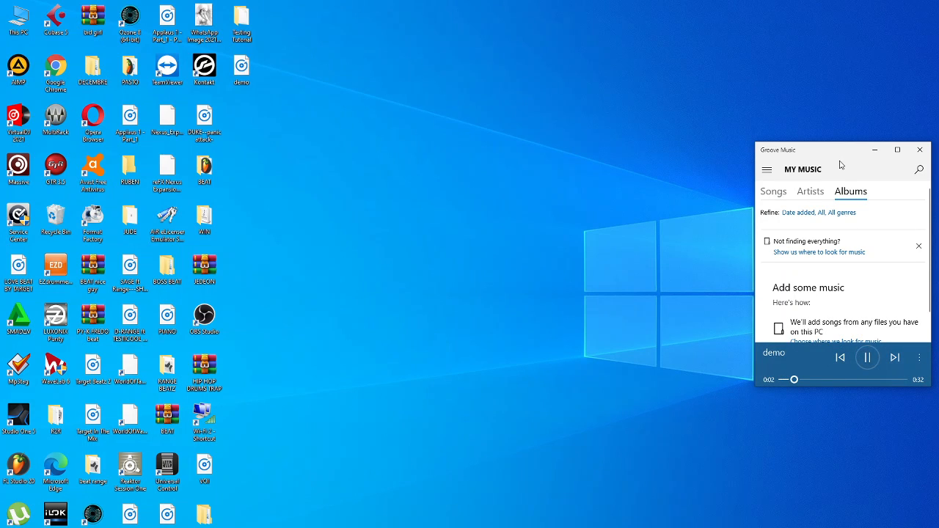
{"action": "left_click_drag", "start_coordinate": [840, 158], "coordinate": [564, 102]}
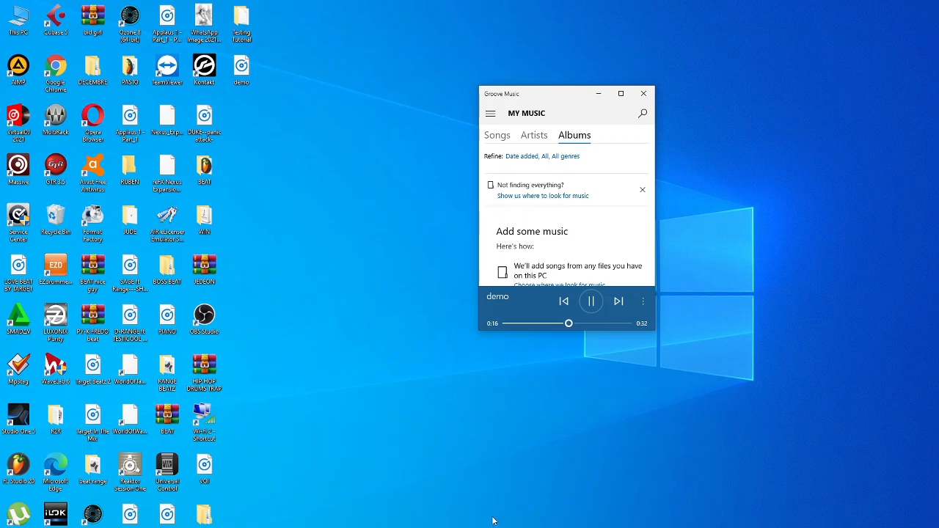
{"action": "left_click", "coordinate": [592, 302]}
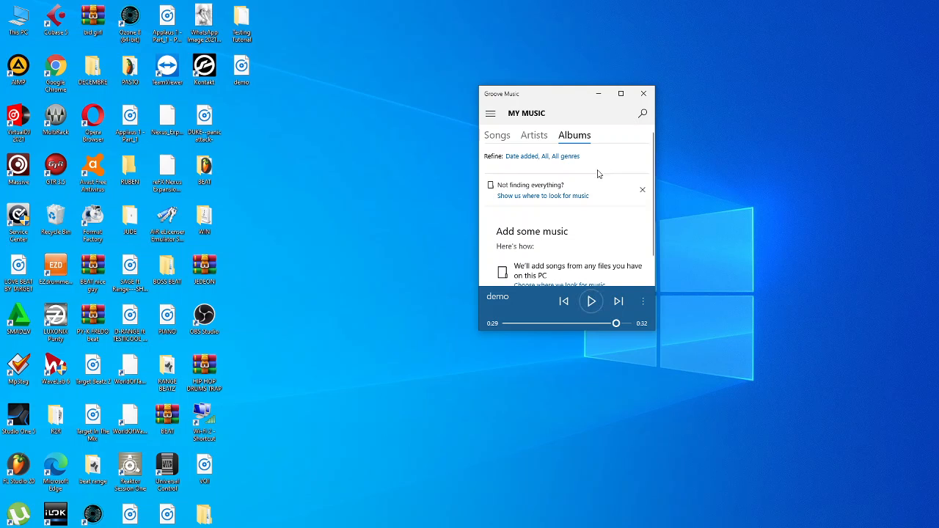
{"action": "left_click", "coordinate": [599, 94]}
{"action": "left_click", "coordinate": [441, 527]}
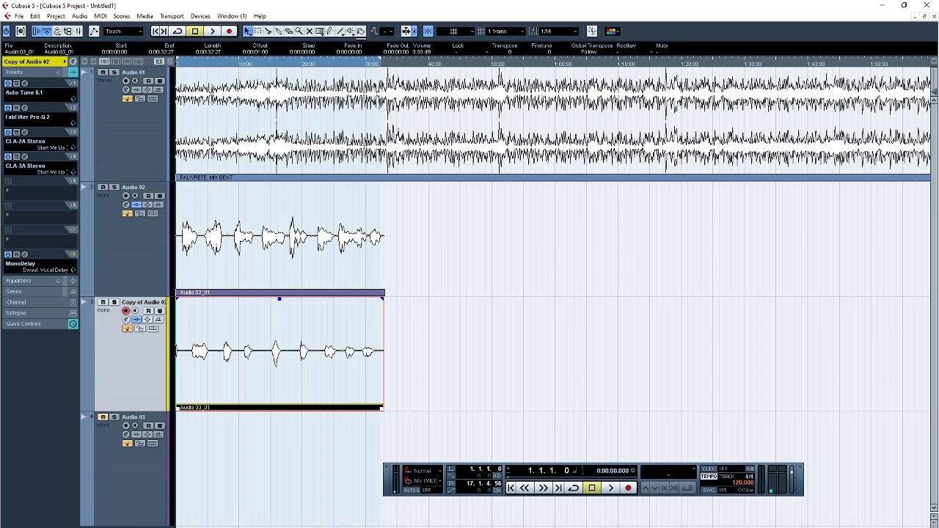
Step: Review the whole arrangement and compare the inserts of the Audio 01 beat track and the Audio 02 voice track
{"action": "key", "text": "g"}
{"action": "key", "text": "g"}
{"action": "key", "text": "g"}
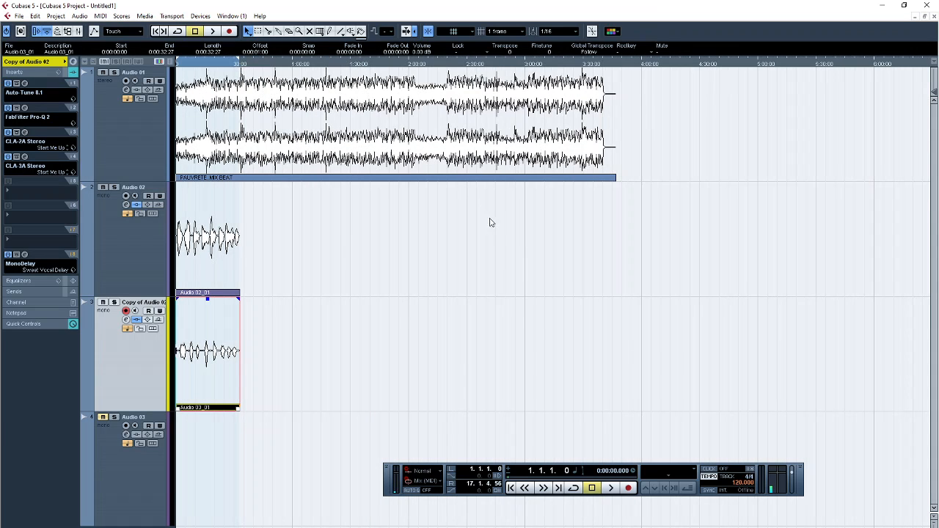
{"action": "left_click", "coordinate": [136, 150]}
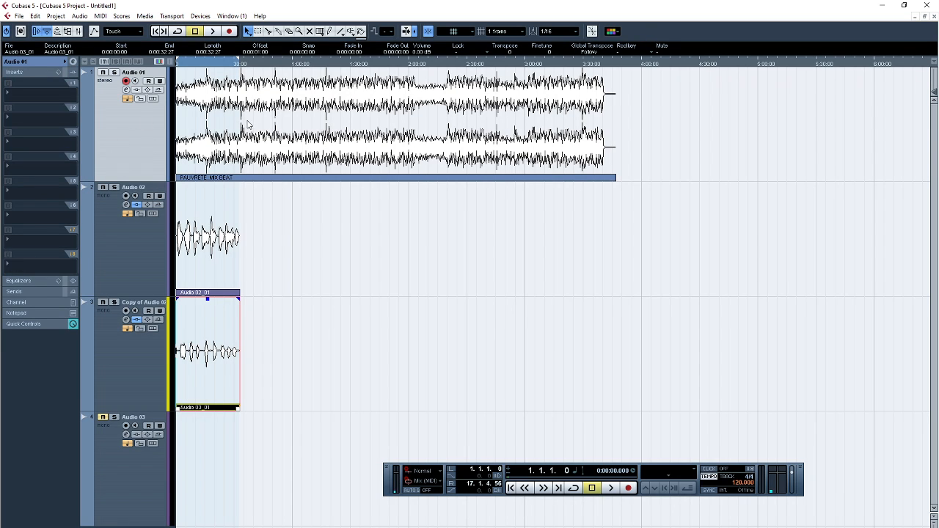
{"action": "left_click", "coordinate": [133, 254]}
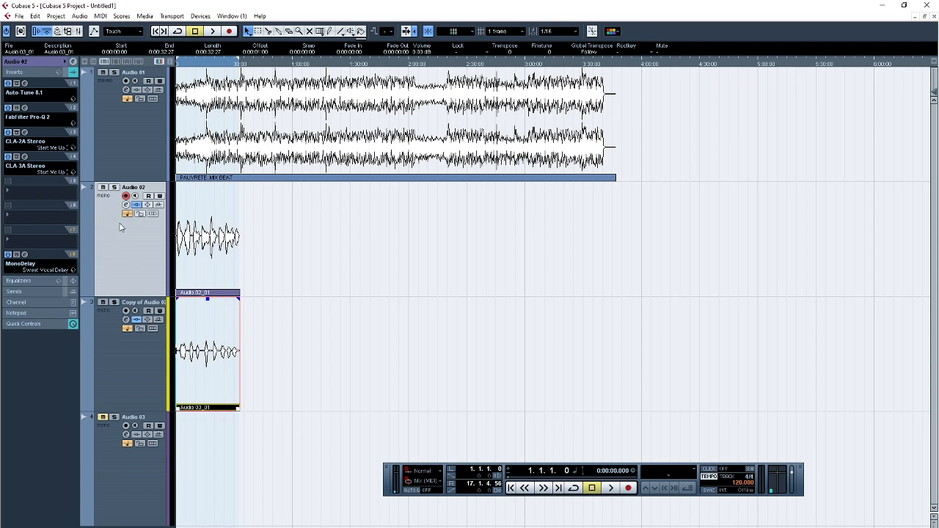
Step: Check the audio device and ports of the output and input buses in VST Connections, and close the window
{"action": "left_click", "coordinate": [193, 17]}
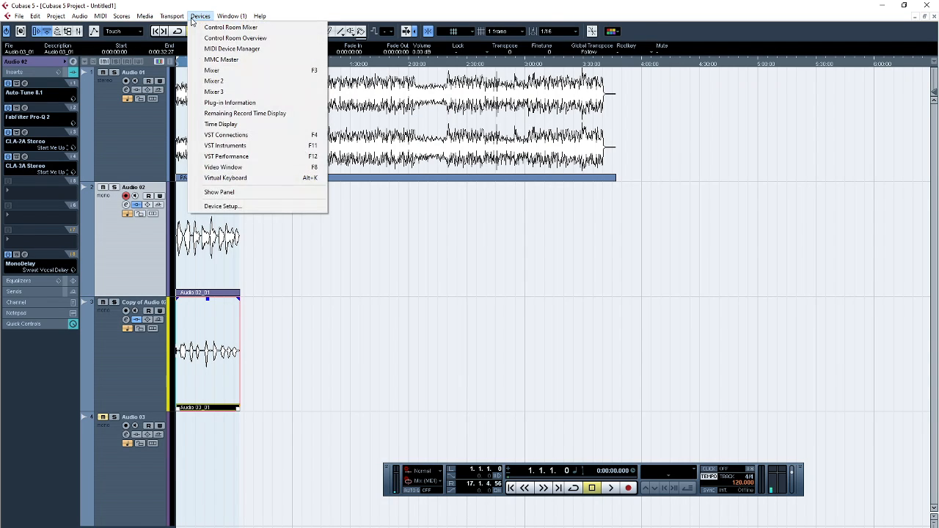
{"action": "left_click", "coordinate": [257, 142]}
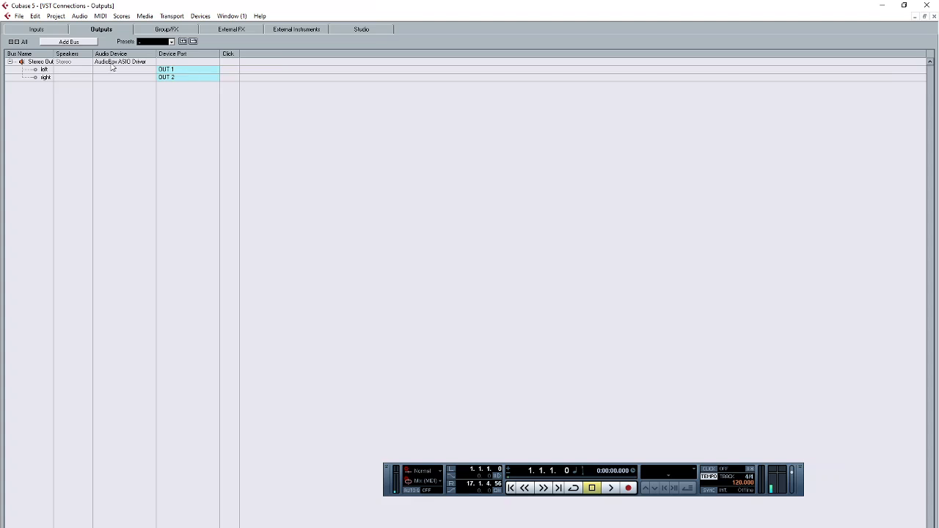
{"action": "left_click", "coordinate": [41, 31]}
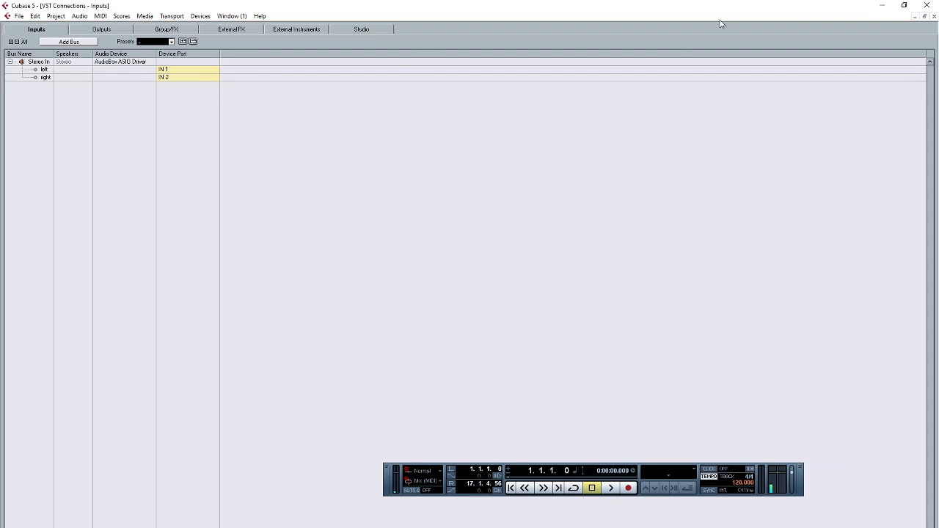
{"action": "left_click", "coordinate": [932, 18]}
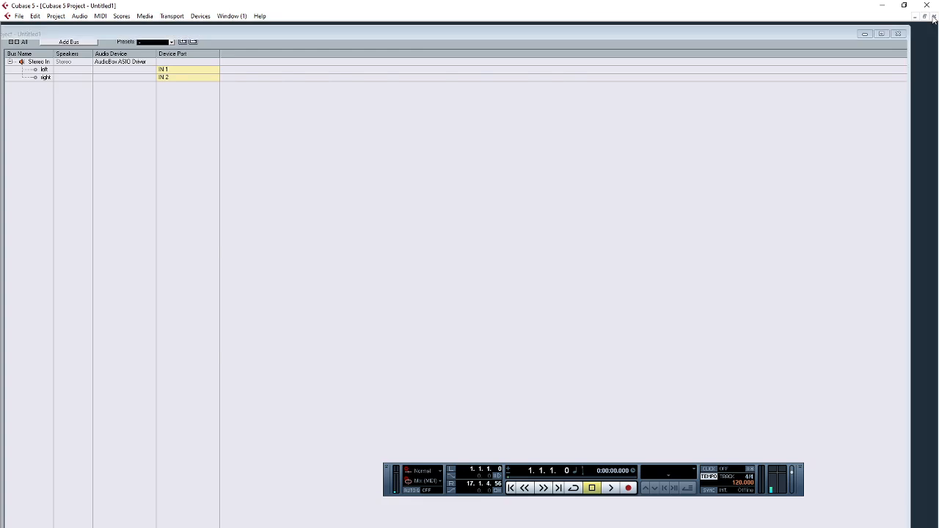
Step: Check the available ASIO drivers for the VST Audio System in Device Setup, keep AudioBox ASIO Driver, and close the dialog
{"action": "left_click", "coordinate": [200, 15]}
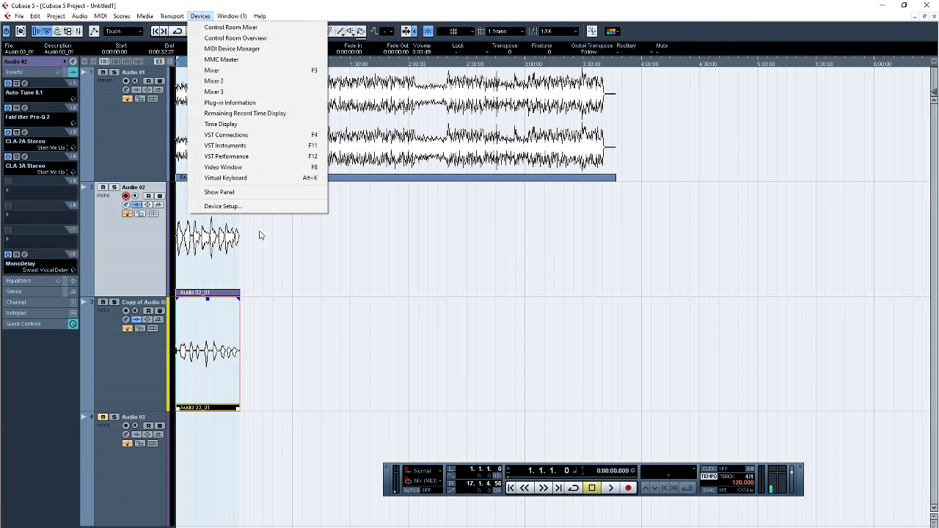
{"action": "left_click", "coordinate": [248, 208]}
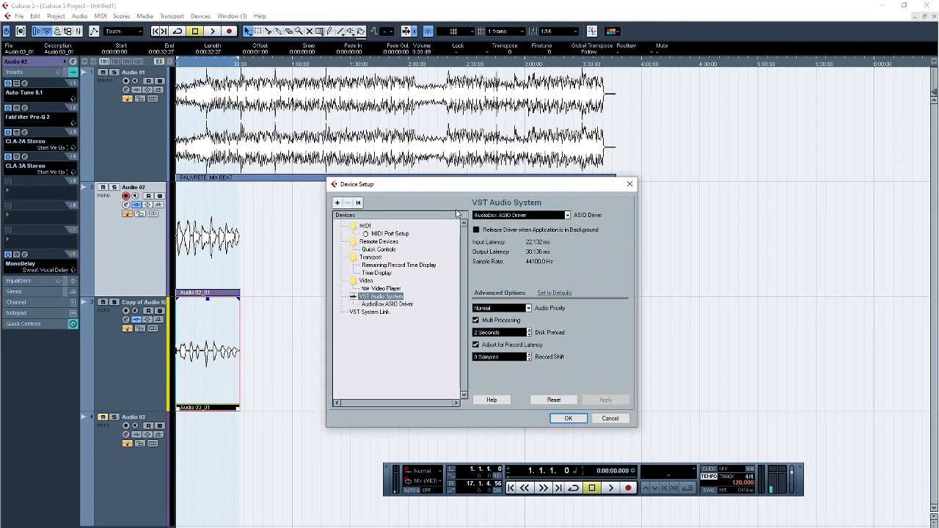
{"action": "left_click", "coordinate": [513, 216]}
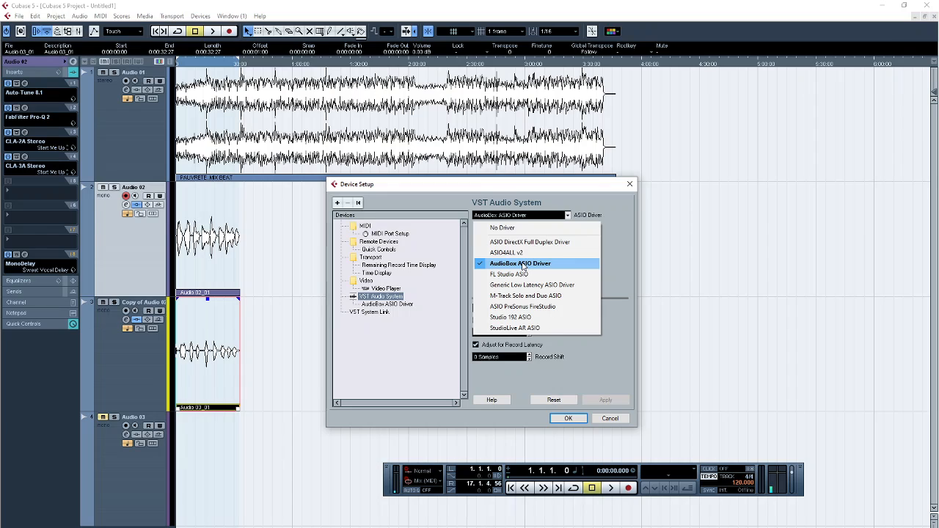
{"action": "left_click", "coordinate": [580, 188]}
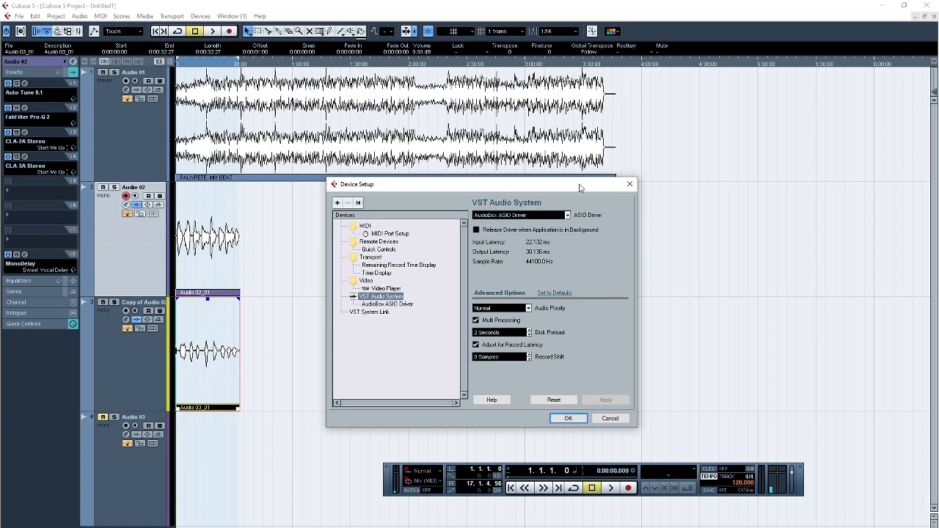
{"action": "left_click", "coordinate": [630, 184]}
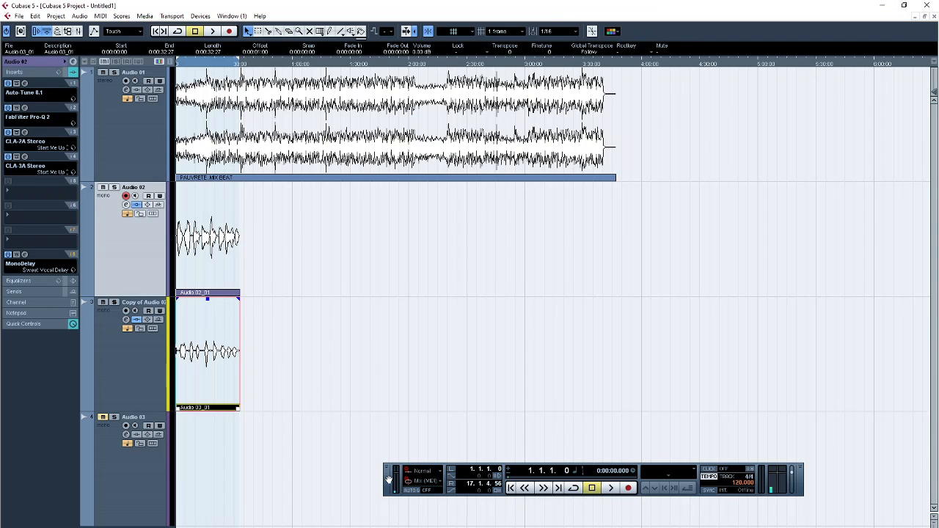
Step: Move the floating transport panel out of the way and split the Audio 02 voice event at about 4 seconds
{"action": "left_click_drag", "start_coordinate": [385, 475], "coordinate": [307, 427]}
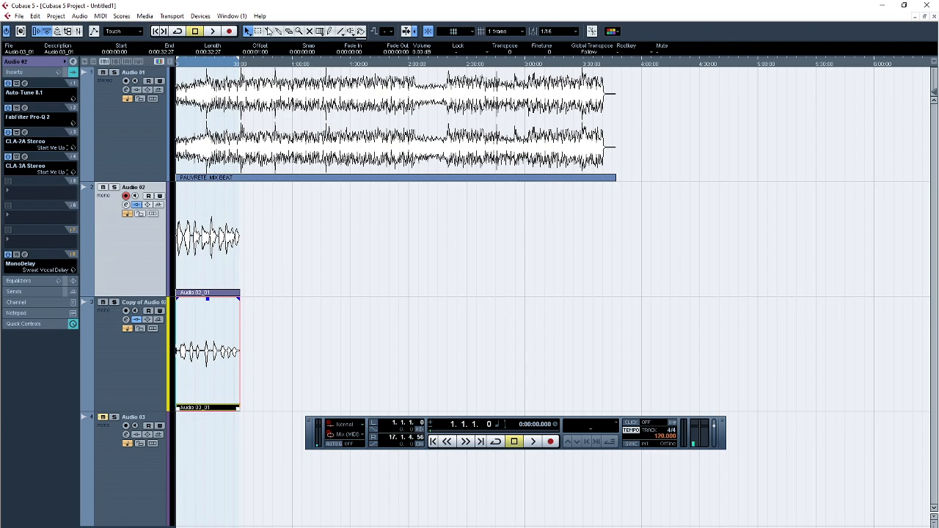
{"action": "left_click", "coordinate": [198, 227]}
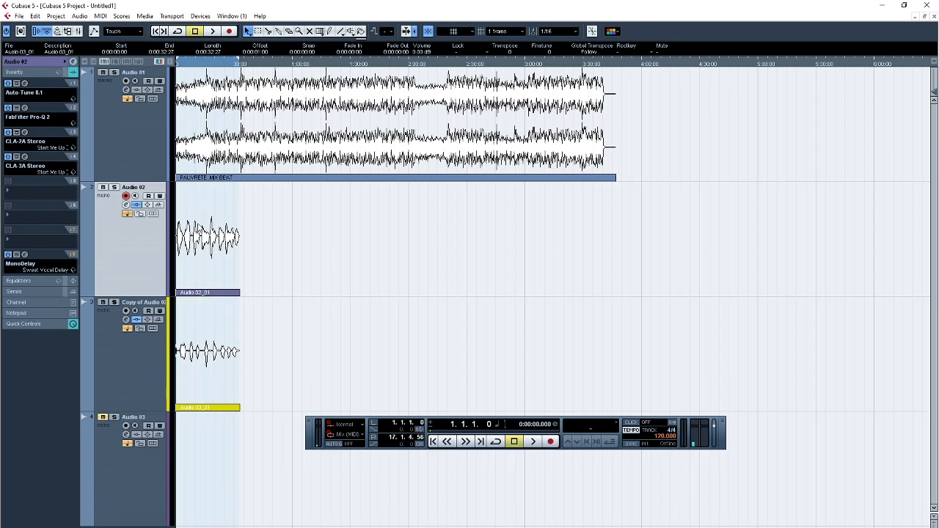
{"action": "left_click", "coordinate": [269, 31]}
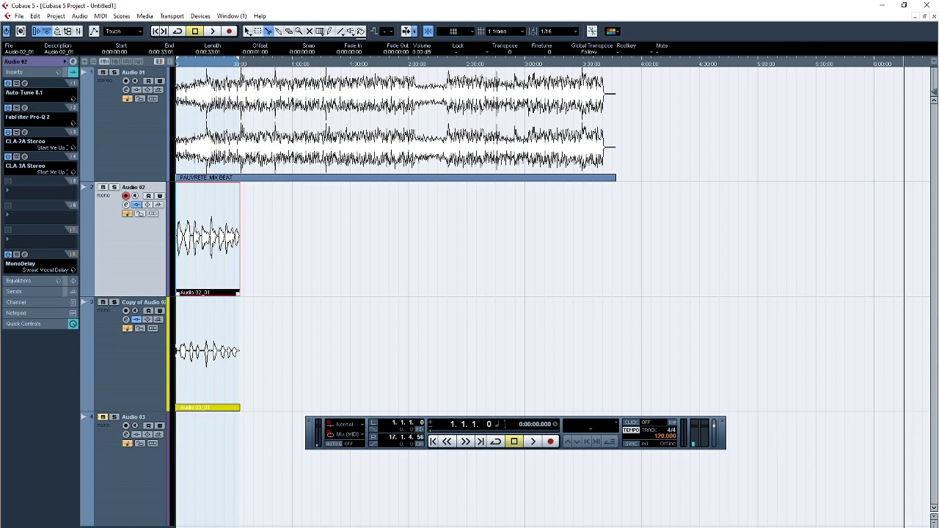
{"action": "left_click_drag", "start_coordinate": [903, 526], "coordinate": [911, 526]}
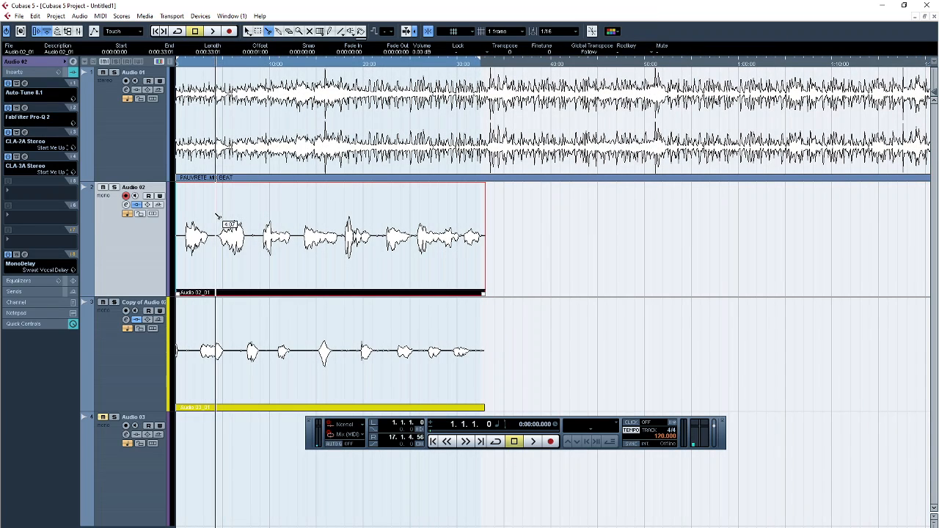
{"action": "left_click", "coordinate": [217, 216]}
Step: Trim the start of the second Audio 02 event to about 9 seconds with the Object Selection tool
{"action": "left_click", "coordinate": [247, 30]}
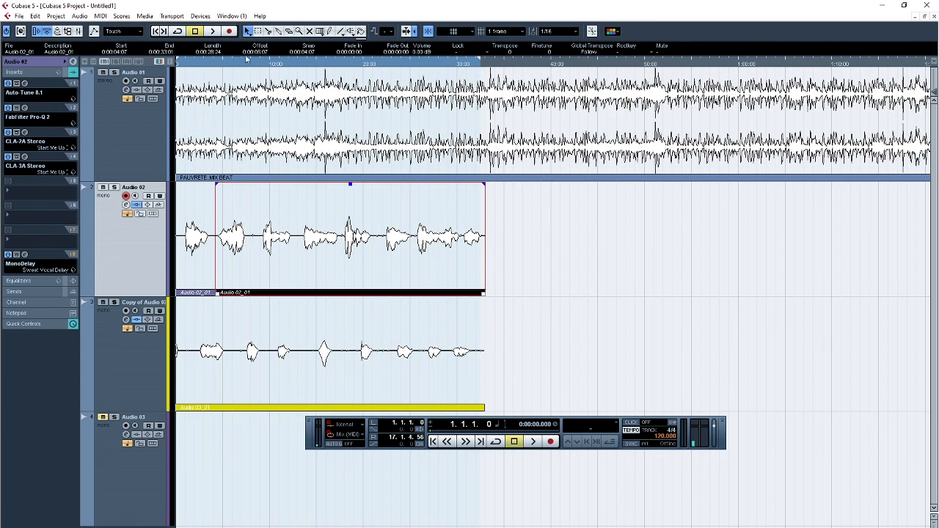
{"action": "left_click", "coordinate": [217, 293]}
{"action": "left_click_drag", "start_coordinate": [216, 293], "coordinate": [263, 293]}
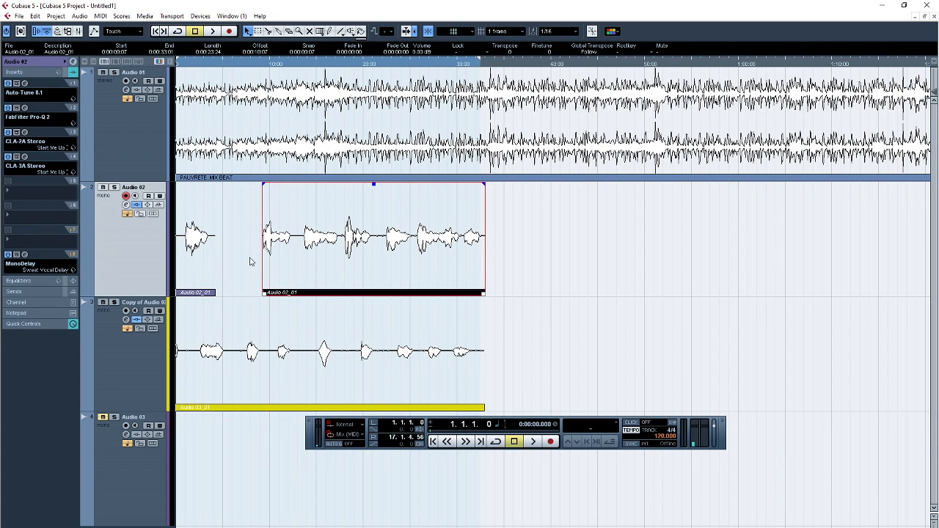
Step: Play the arrangement from about 2 seconds into the gap between the two Audio 02 events and stop at about 7 seconds
{"action": "left_click", "coordinate": [198, 65]}
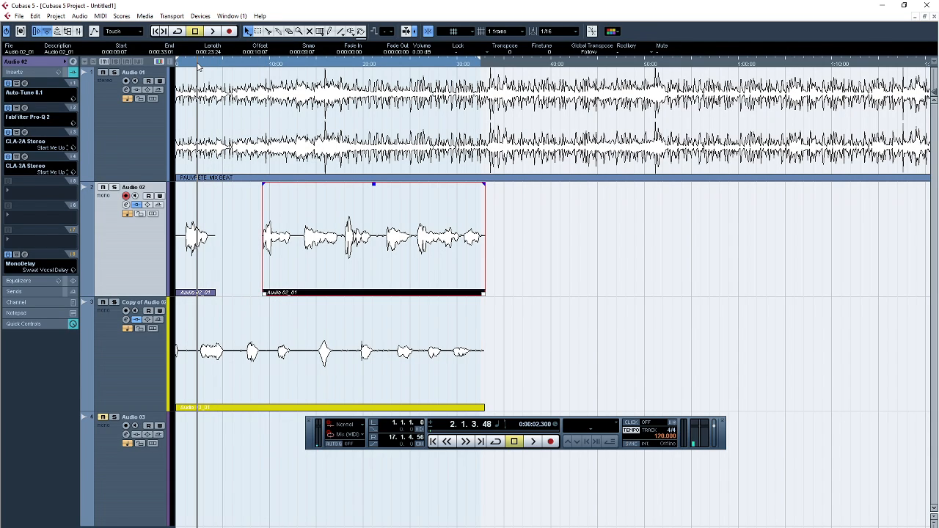
{"action": "key", "text": "space"}
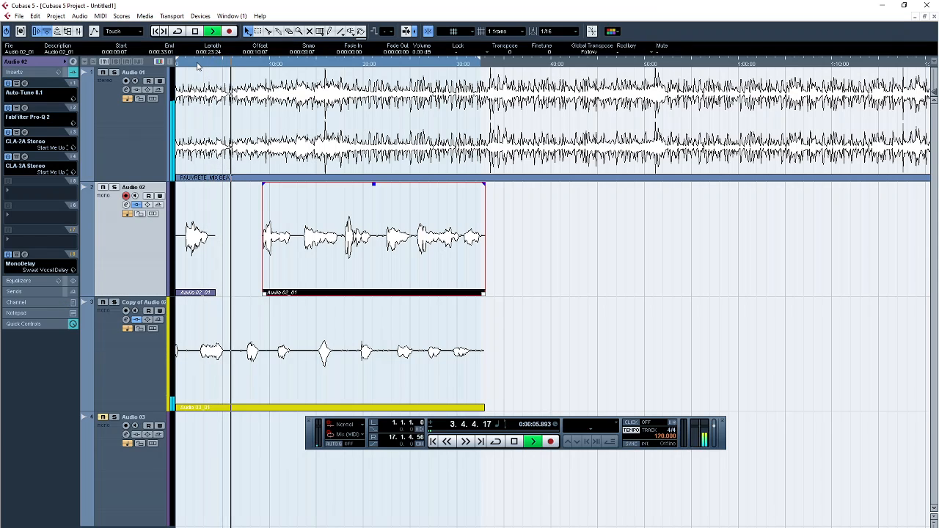
{"action": "key", "text": "space"}
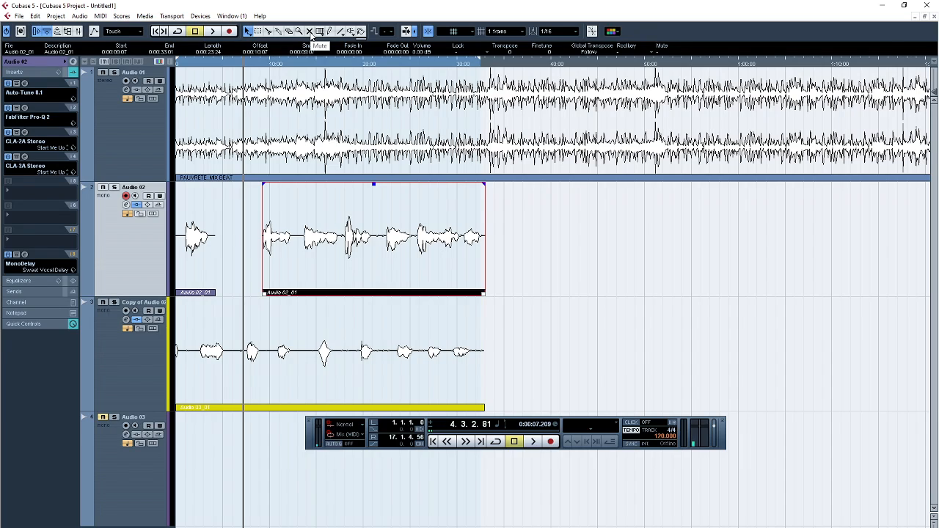
Step: Mute the second Audio 02 event and the Audio 03_01 event on the copied voice track, and start playback
{"action": "left_click", "coordinate": [311, 34]}
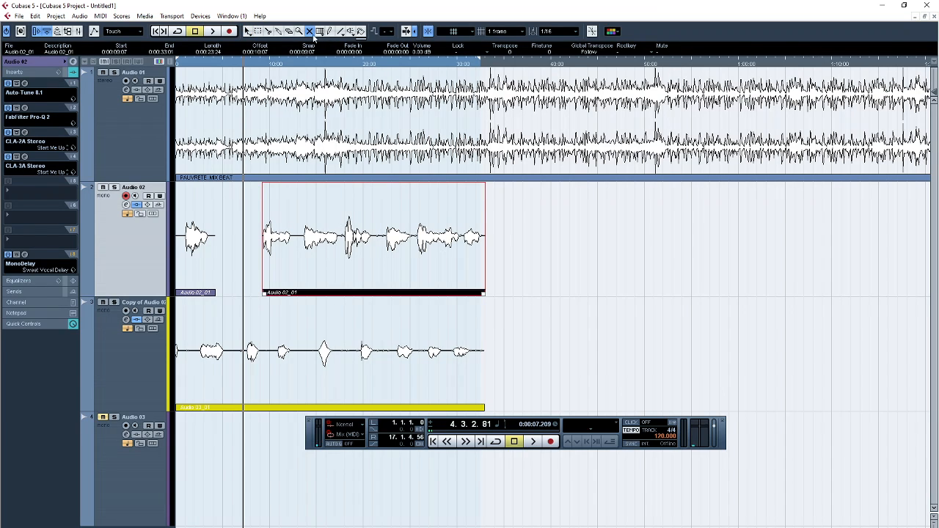
{"action": "left_click", "coordinate": [358, 229]}
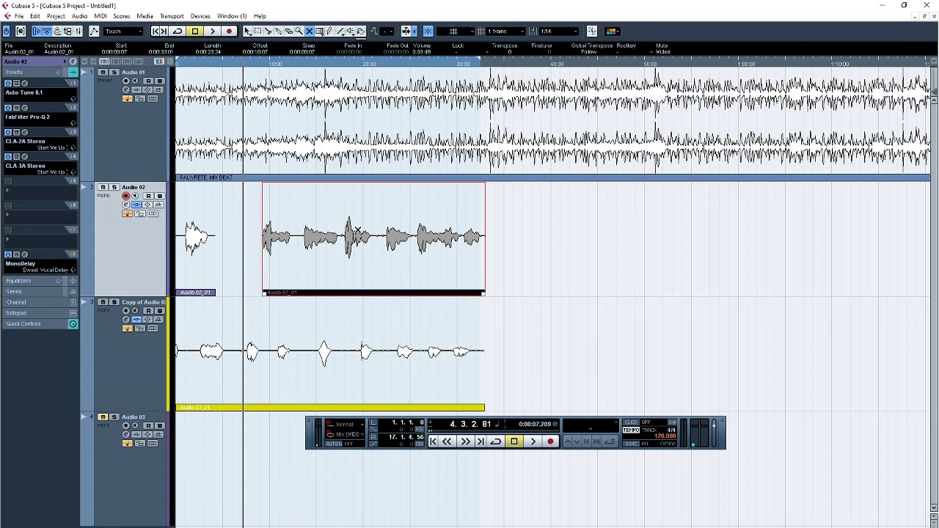
{"action": "left_click", "coordinate": [352, 342]}
{"action": "key", "text": "space"}
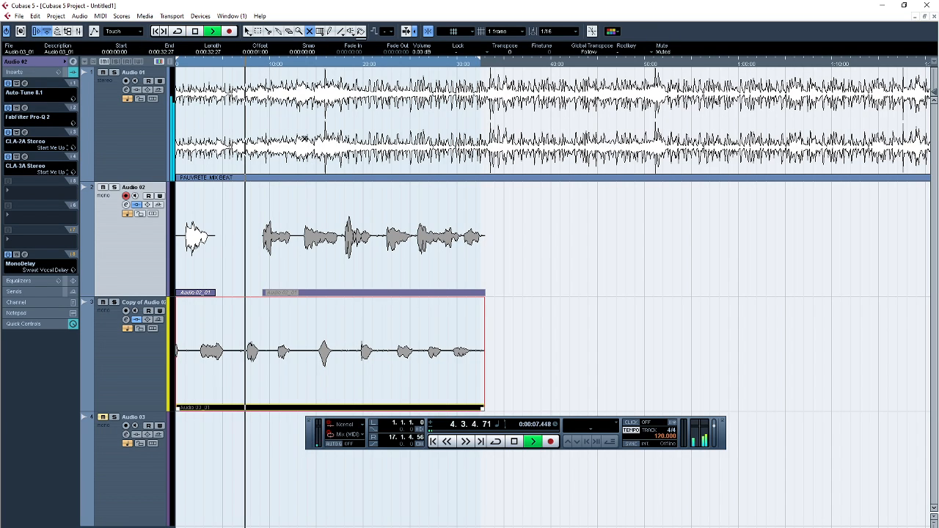
Step: Unmute the Audio 03_01 event and the second Audio 02 event, stop playback, and return to the Object Selection tool
{"action": "left_click", "coordinate": [288, 351]}
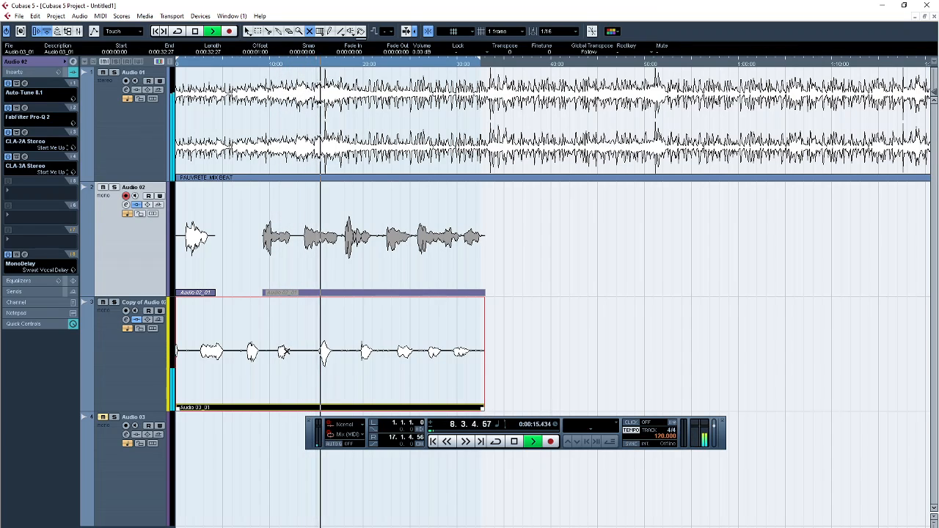
{"action": "key", "text": "space"}
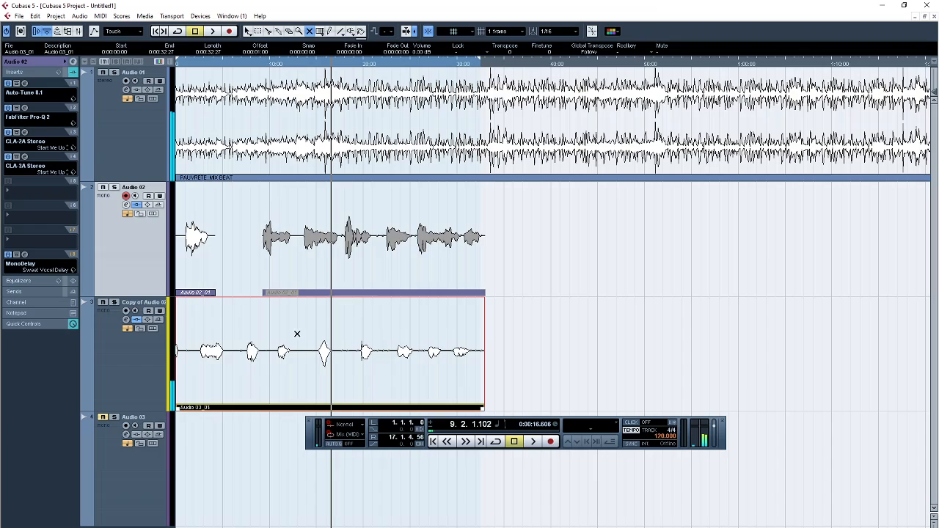
{"action": "left_click", "coordinate": [352, 256]}
{"action": "left_click", "coordinate": [248, 32]}
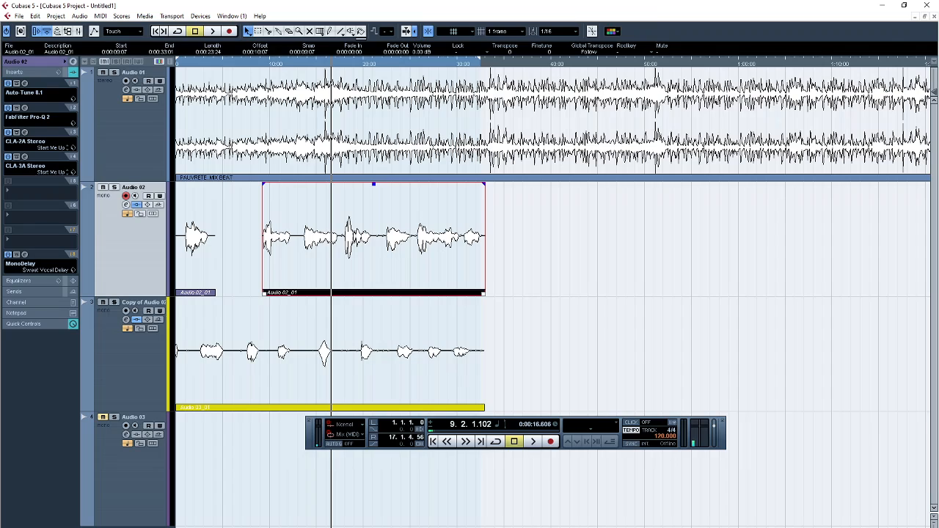
{"action": "left_click", "coordinate": [786, 526]}
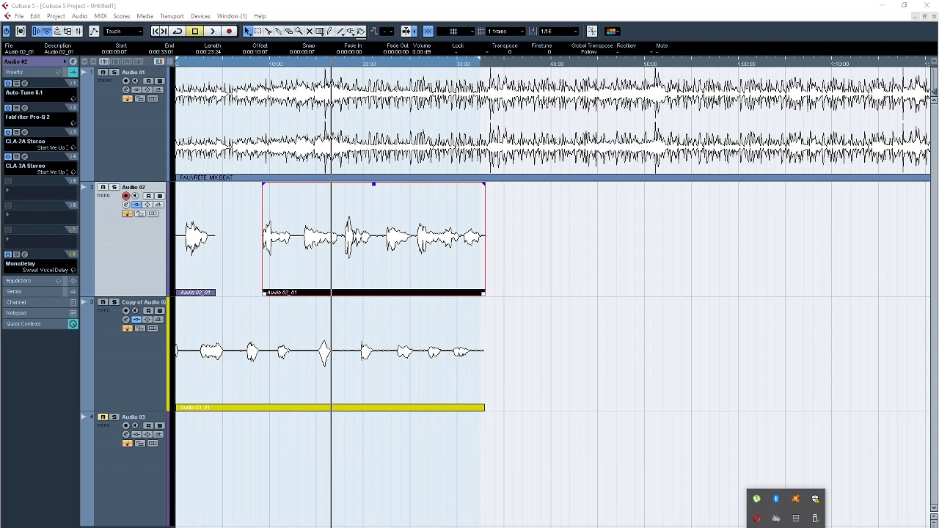